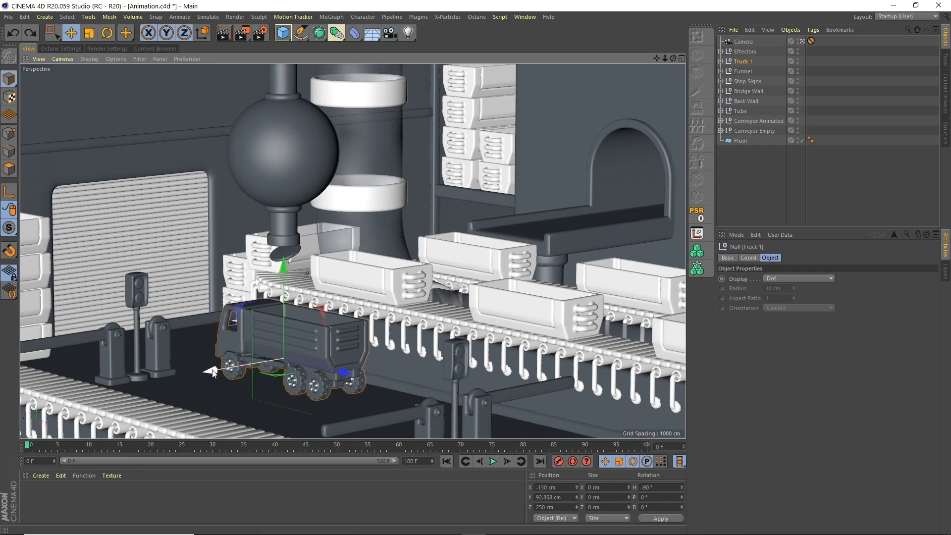
pyautogui.moveTo(218, 371); pyautogui.dragTo(185, 375)
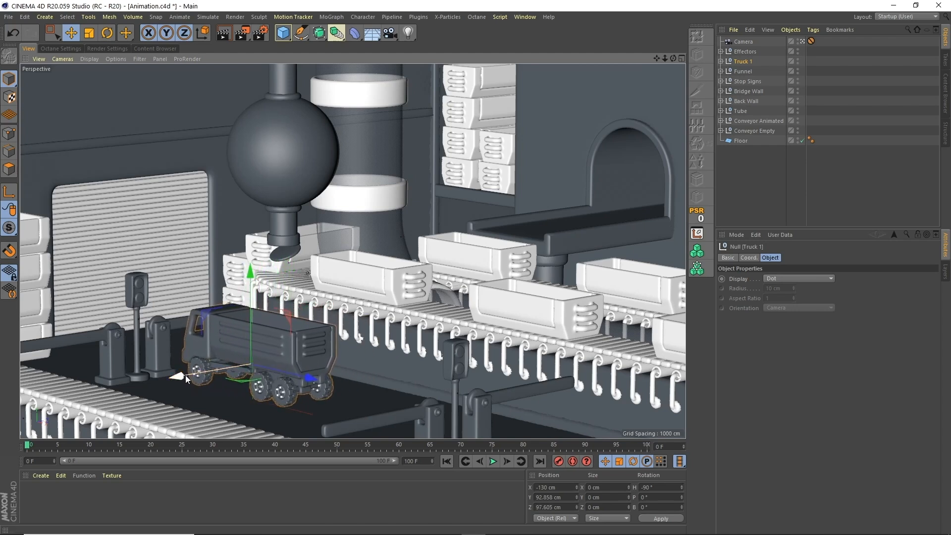
pyautogui.hotkey('ctrl', 'z')
pyautogui.moveTo(337, 369); pyautogui.dragTo(334, 364)
pyautogui.hotkey('ctrl', 'z')
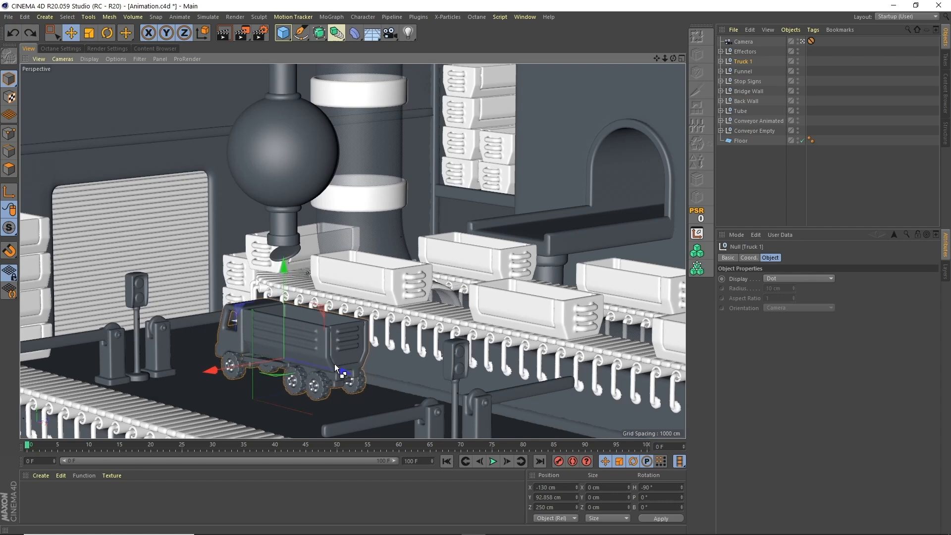
# Open the Wheel Instance's XPresso expression under Truck 1's Front Axel and expand its Range Mapper node.
pyautogui.click(721, 61)
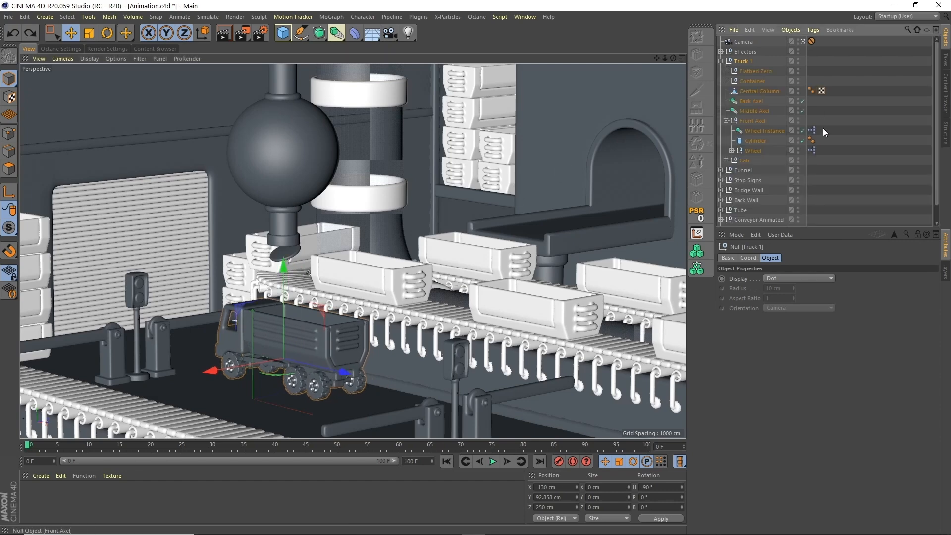
pyautogui.doubleClick(821, 120)
pyautogui.moveTo(733, 126); pyautogui.dragTo(455, 111)
pyautogui.click(366, 146)
pyautogui.moveTo(437, 145); pyautogui.dragTo(429, 152)
pyautogui.rightClick(439, 154)
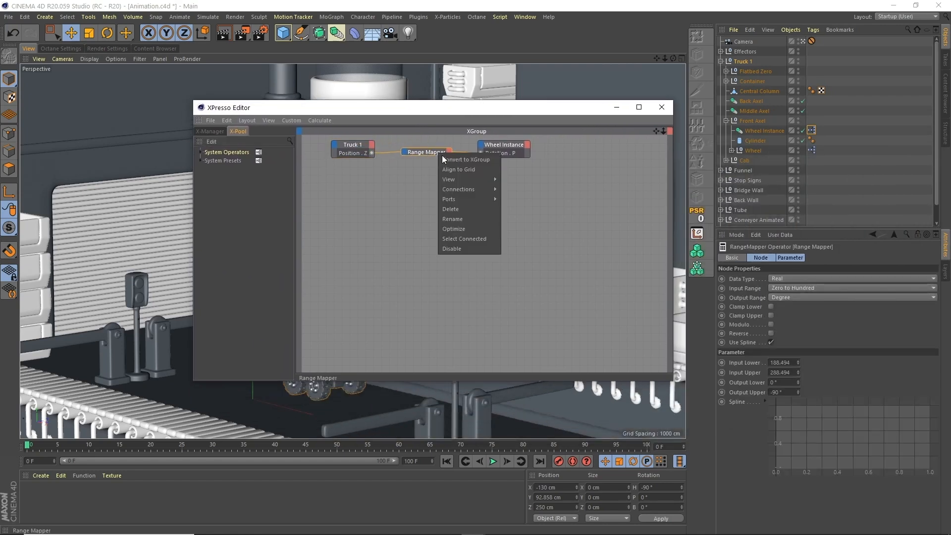
pyautogui.moveTo(469, 180)
pyautogui.click(504, 179)
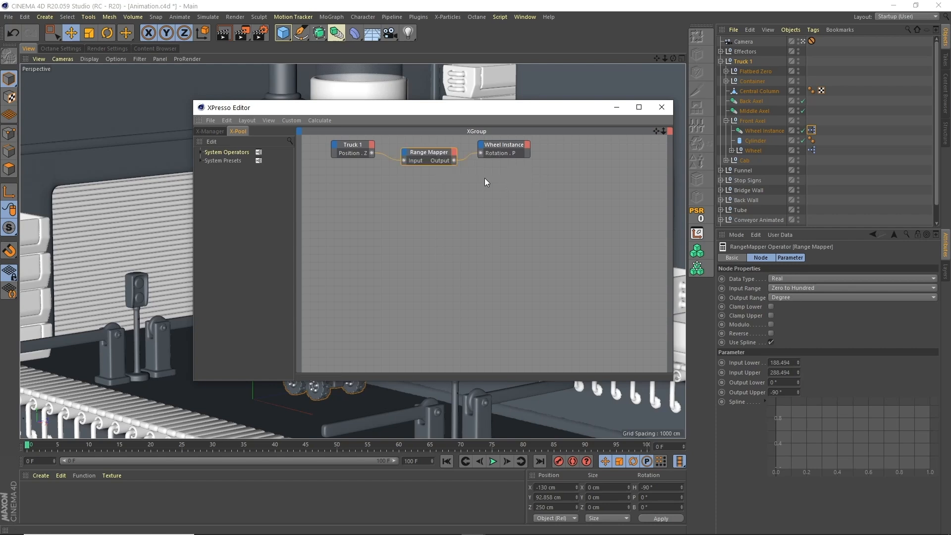
# Add a Position . X output to the Truck 1 node and connect it to the Range Mapper input in place of Position . Z.
pyautogui.moveTo(351, 143); pyautogui.dragTo(350, 159)
pyautogui.click(370, 162)
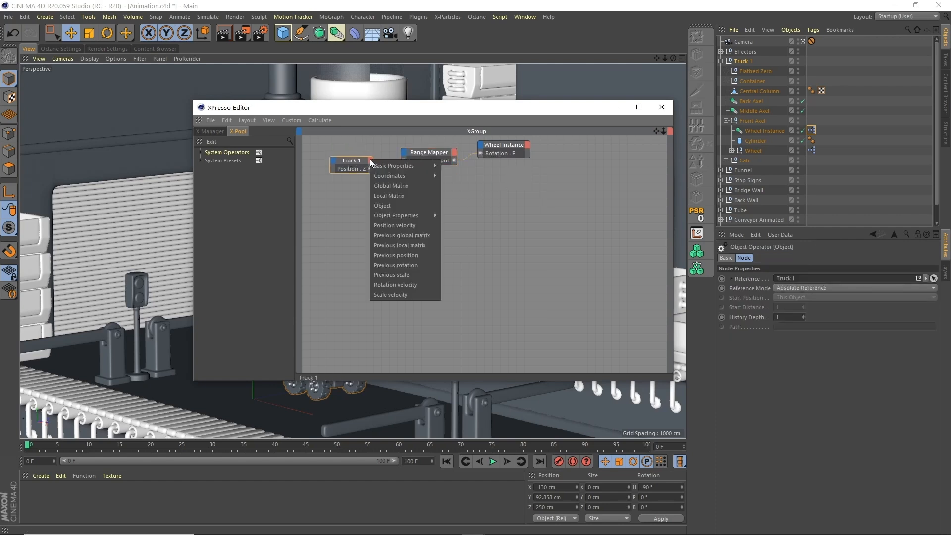
pyautogui.moveTo(406, 215)
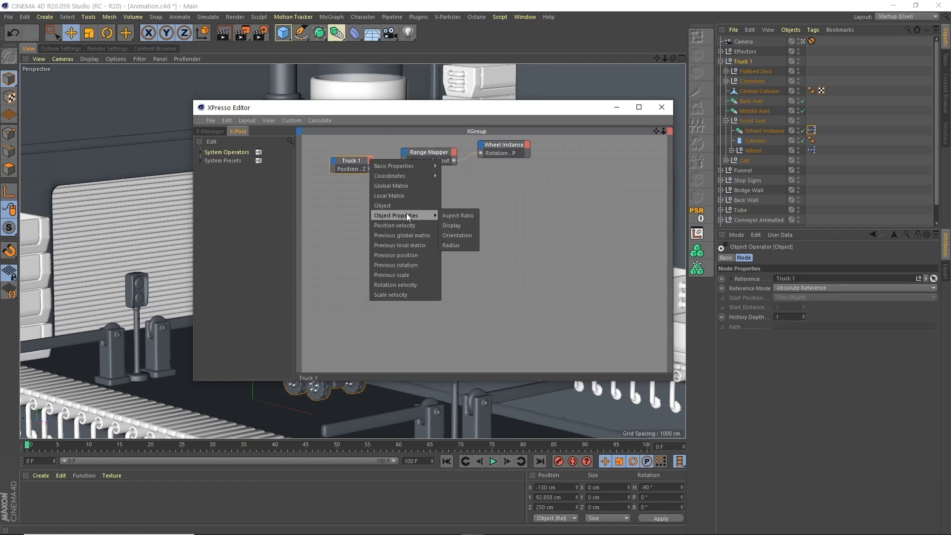
pyautogui.moveTo(425, 177)
pyautogui.moveTo(470, 205)
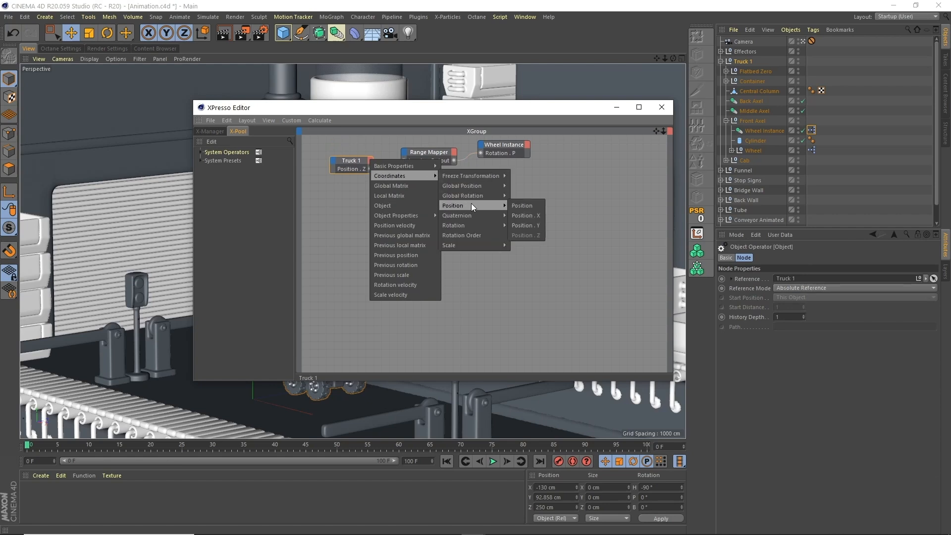
pyautogui.moveTo(475, 225)
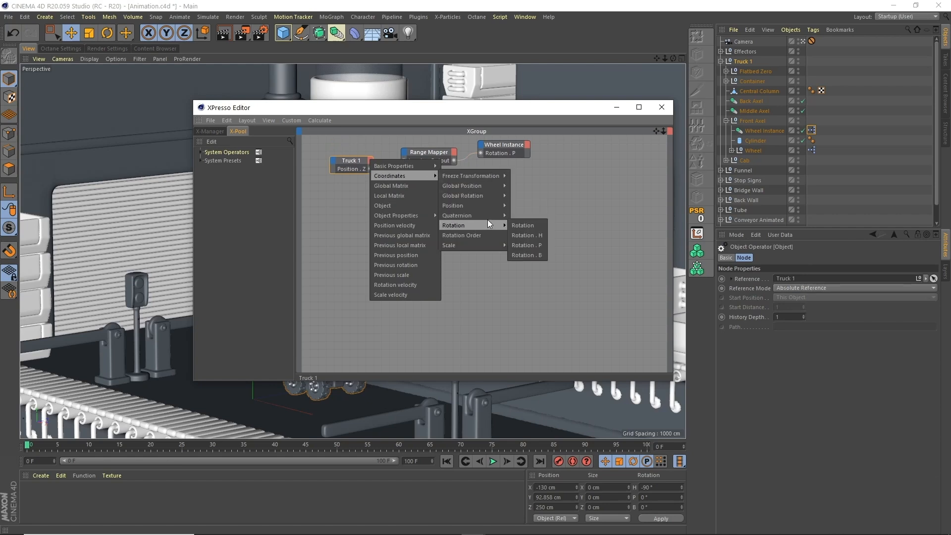
pyautogui.click(521, 218)
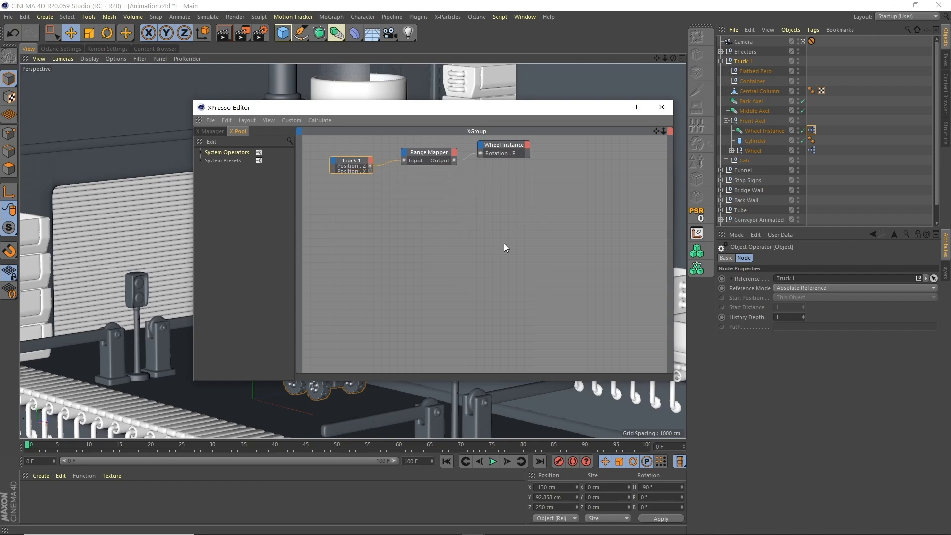
pyautogui.moveTo(357, 172); pyautogui.dragTo(357, 192)
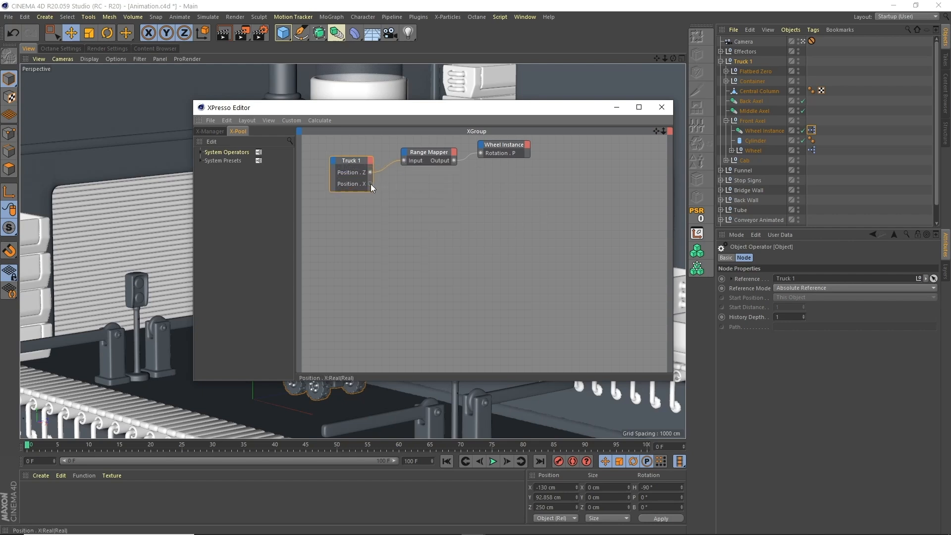
pyautogui.moveTo(403, 159); pyautogui.dragTo(404, 161)
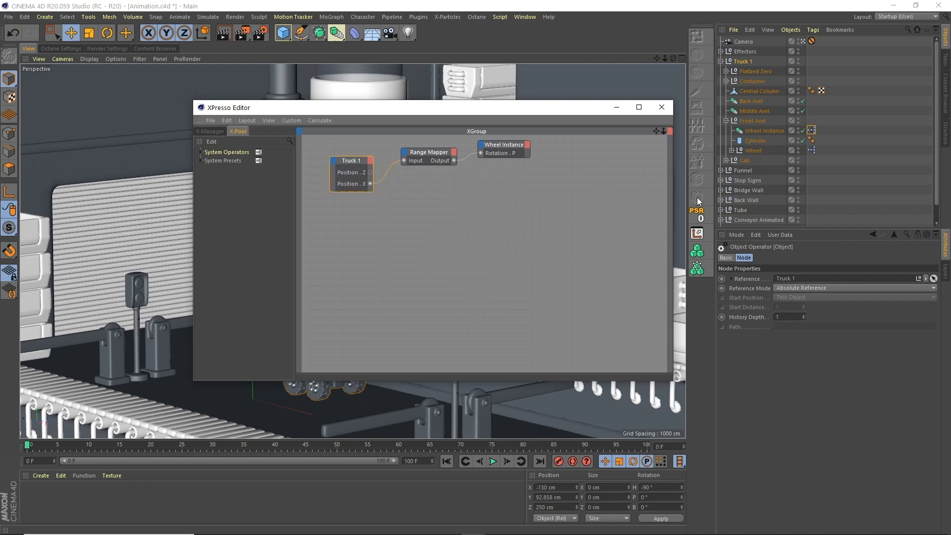
# In the Wheel's XPresso expression, add a Position . X output to Truck 1, connect it to the Range Mapper input, and close the editor.
pyautogui.click(812, 150)
pyautogui.doubleClick(812, 150)
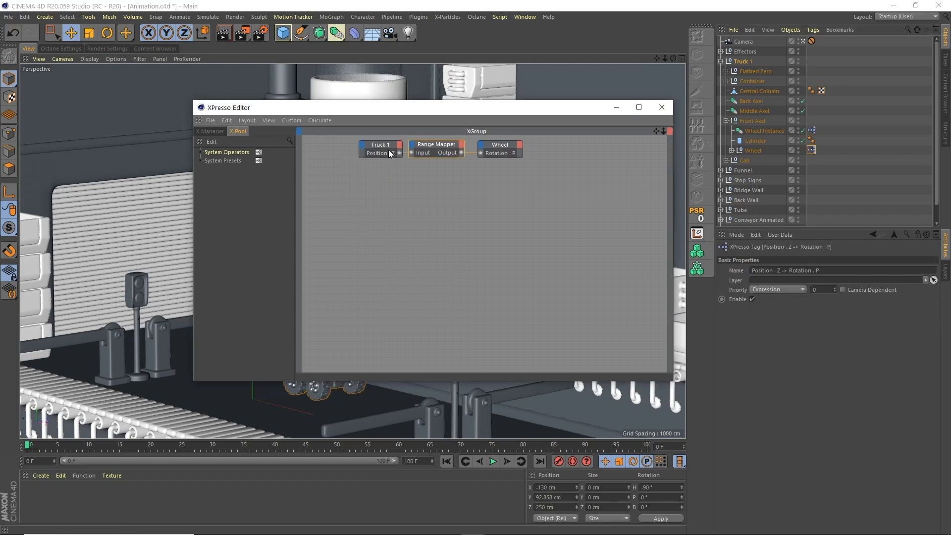
pyautogui.moveTo(390, 146); pyautogui.dragTo(361, 154)
pyautogui.click(366, 151)
pyautogui.moveTo(395, 169)
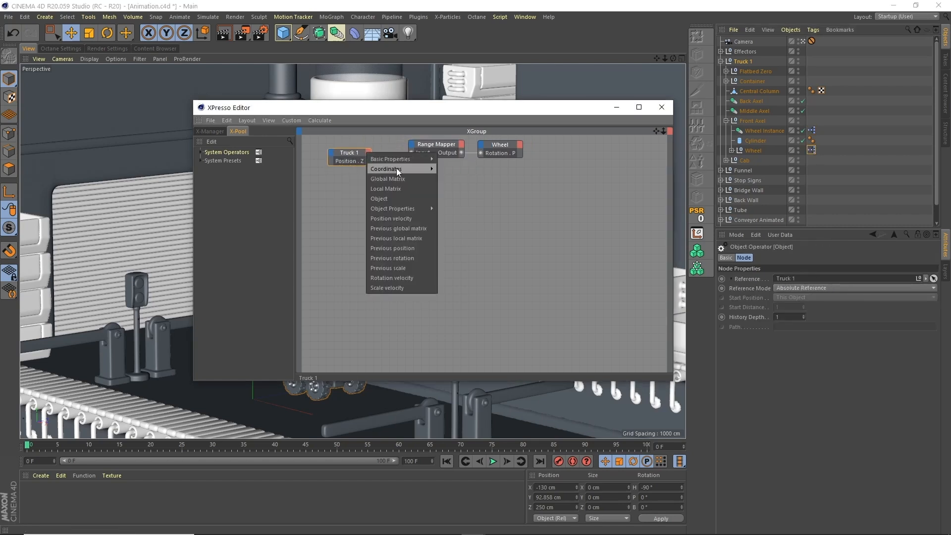
pyautogui.moveTo(446, 179)
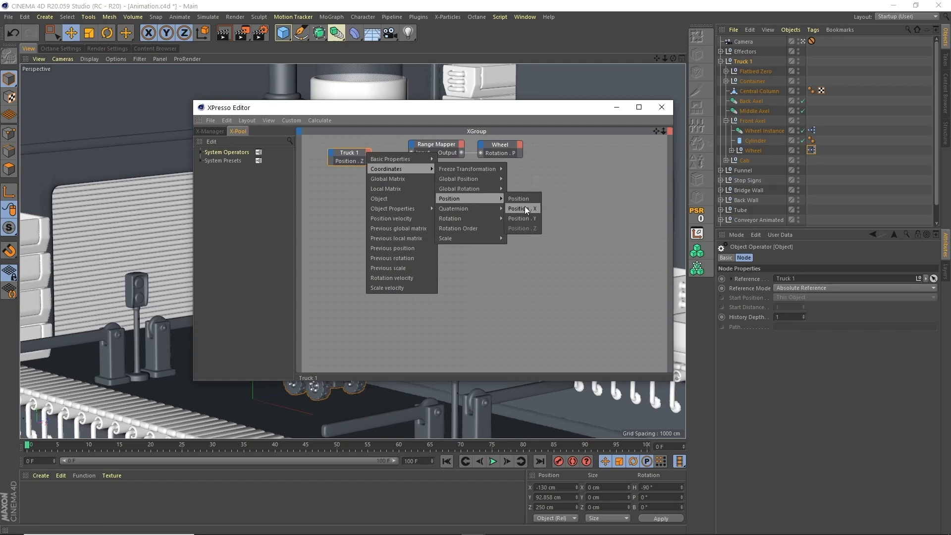
pyautogui.click(528, 188)
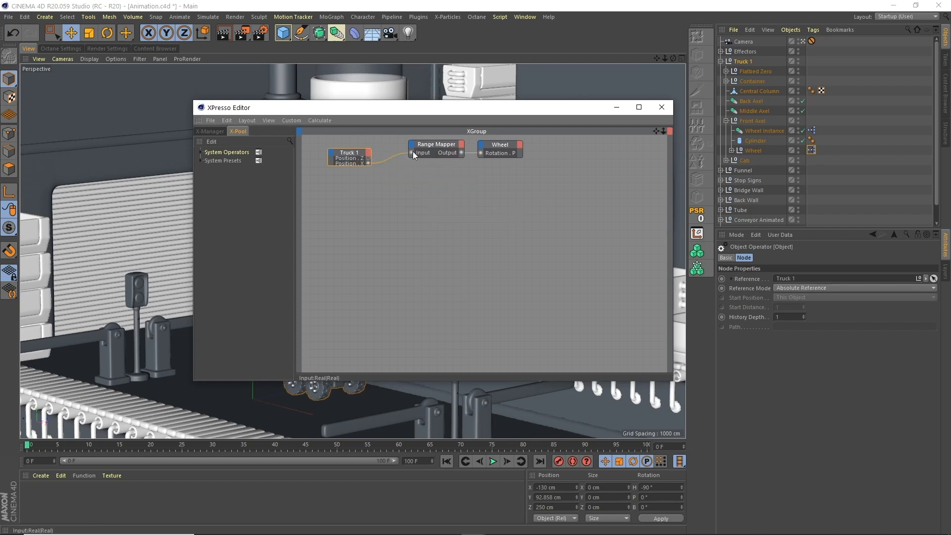
pyautogui.click(661, 107)
pyautogui.click(720, 61)
# Test the wheel rotation by moving the truck along its travel direction, and undo the move.
pyautogui.moveTo(342, 367); pyautogui.dragTo(367, 389)
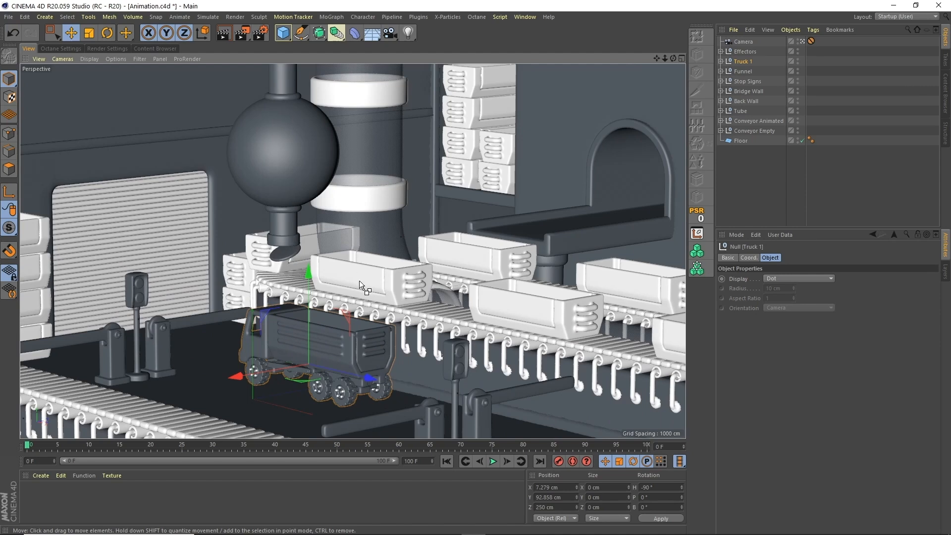
pyautogui.hotkey('ctrl', 'z')
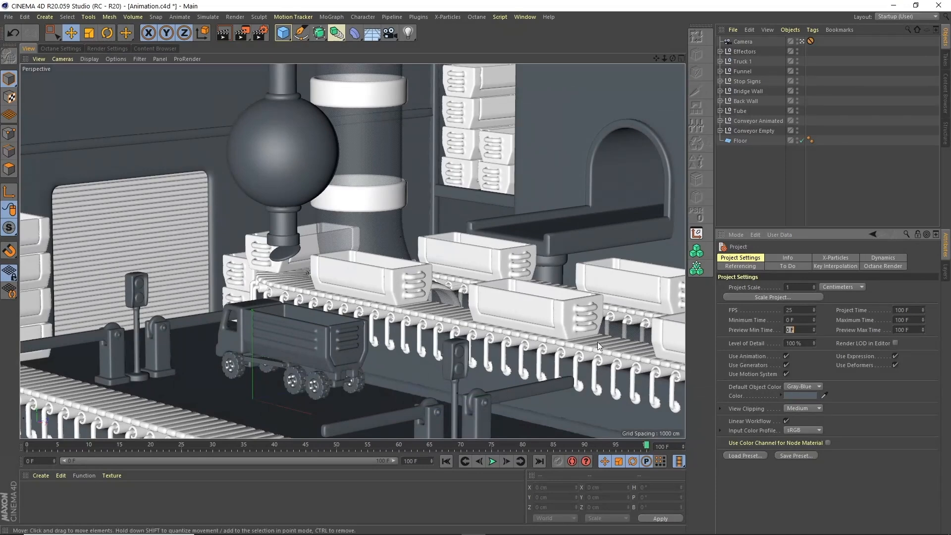
# Set the project time, maximum time and preview maximum time to 325 frames in the project settings.
pyautogui.click(917, 319)
pyautogui.click(914, 307)
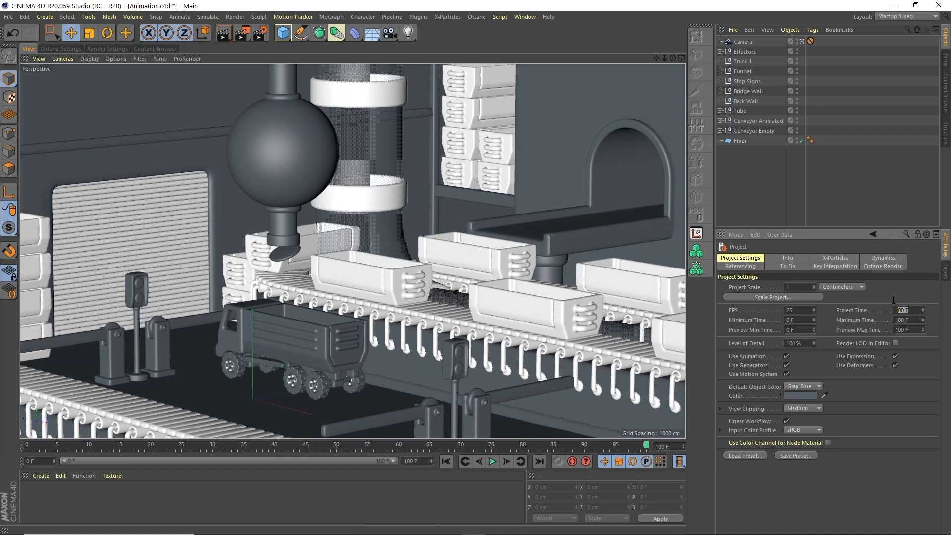
pyautogui.write('325')
pyautogui.press('Tab')
pyautogui.press('Tab')
pyautogui.write('325')
pyautogui.press('Tab')
pyautogui.press('Tab')
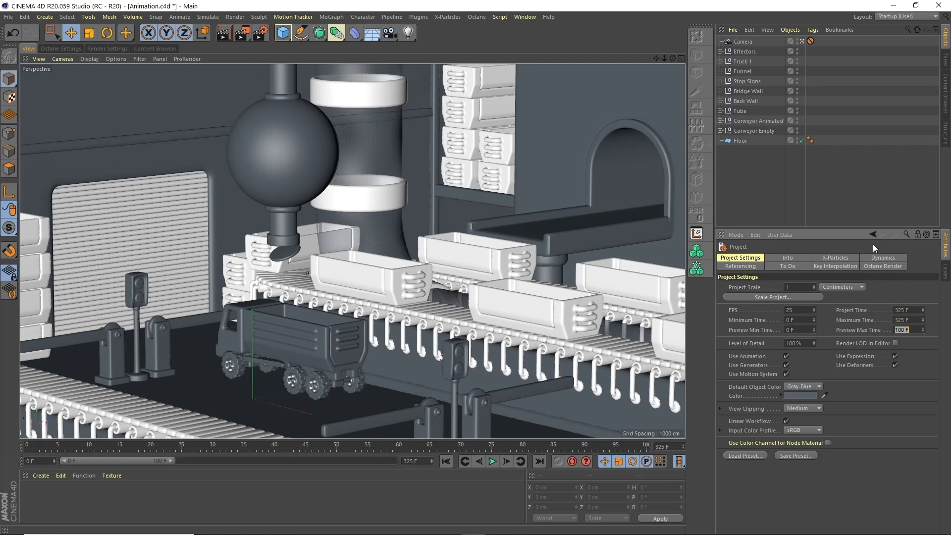
pyautogui.write('325')
pyautogui.press('Return')
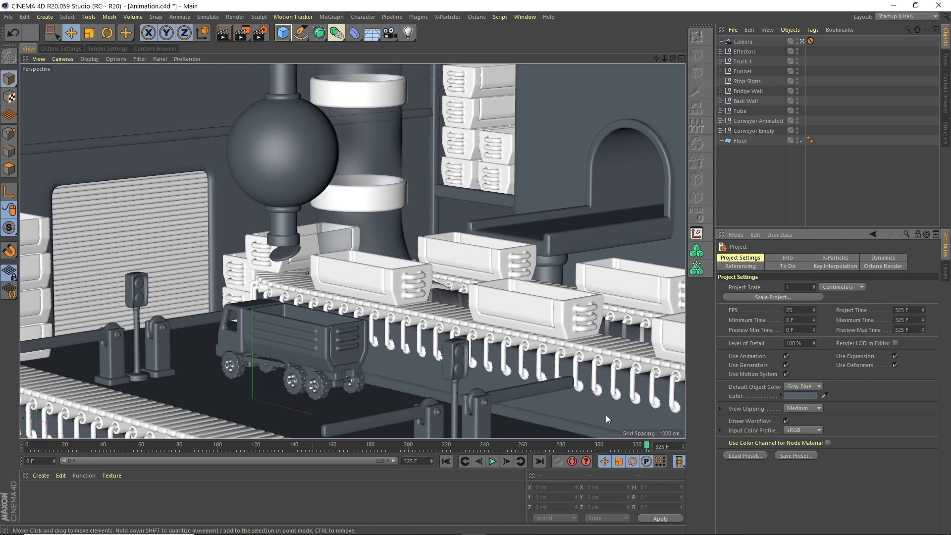
pyautogui.click(741, 61)
pyautogui.moveTo(344, 373); pyautogui.dragTo(207, 320)
pyautogui.hotkey('ctrl', 'z')
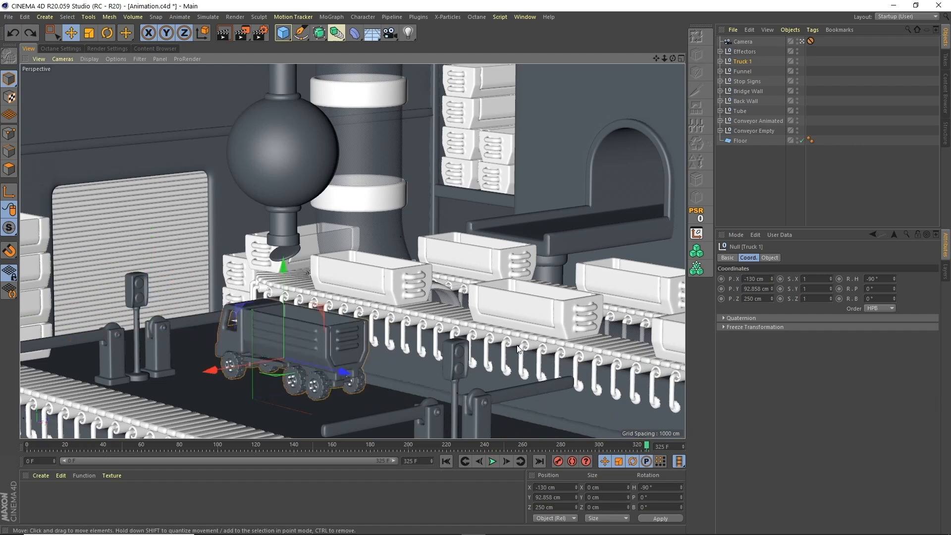
# Set Truck 1's X position to 2300 cm at frame 0 and keyframe it.
pyautogui.click(445, 460)
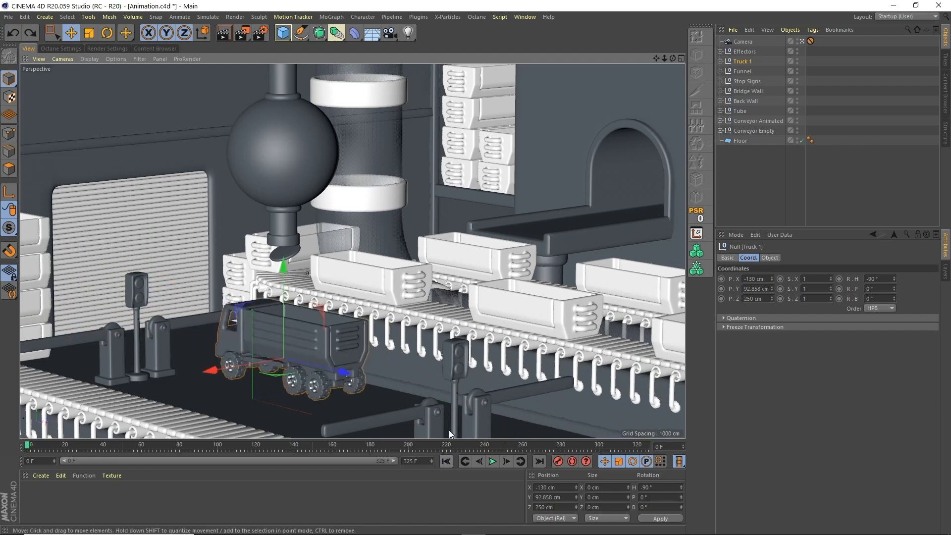
pyautogui.click(750, 63)
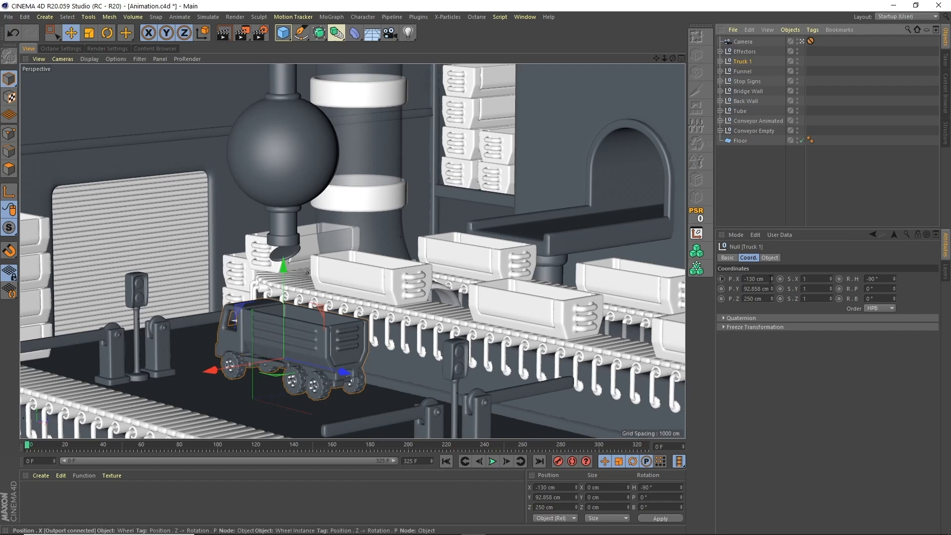
pyautogui.click(769, 279)
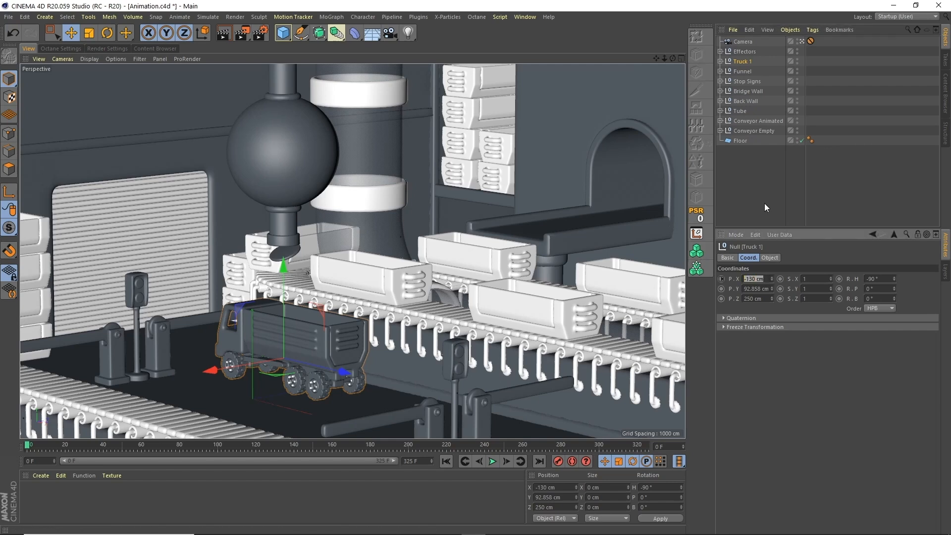
pyautogui.write('230')
pyautogui.press('Return')
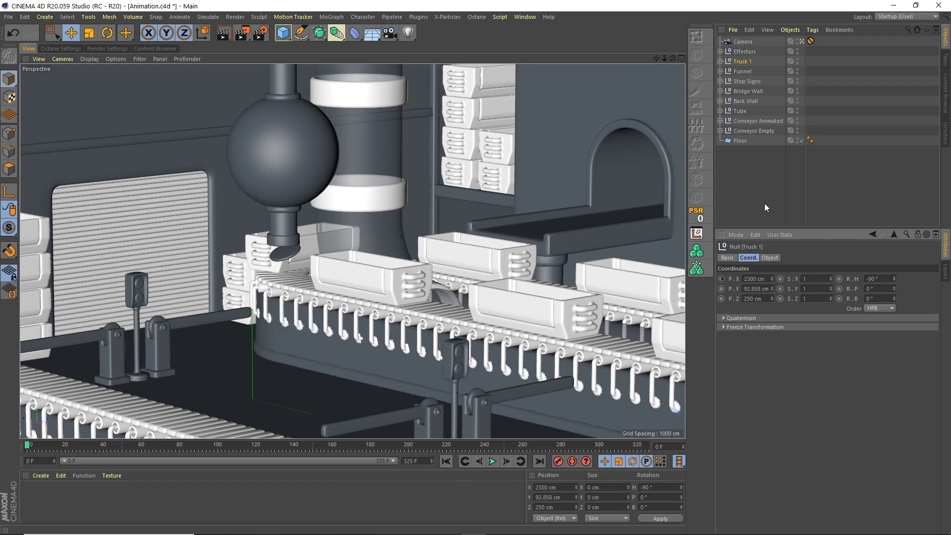
pyautogui.click(680, 57)
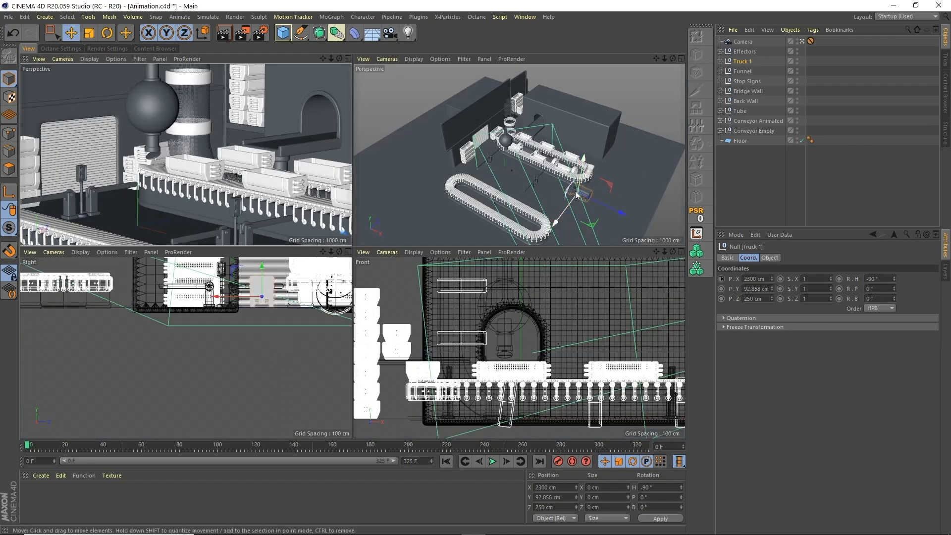
pyautogui.click(721, 279)
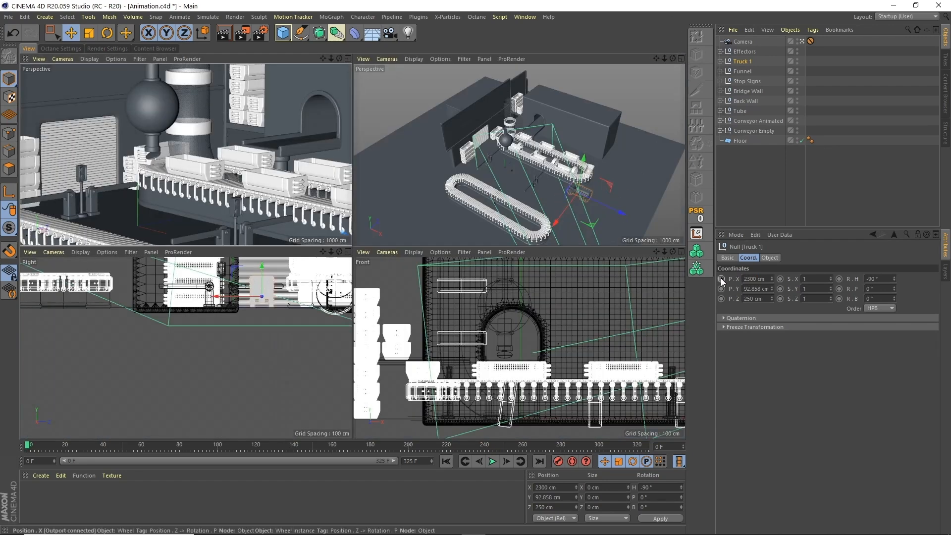
pyautogui.click(347, 58)
# Keyframe Truck 1's X position at 1550 cm on frames 75 and 125.
pyautogui.moveTo(72, 447); pyautogui.dragTo(153, 448)
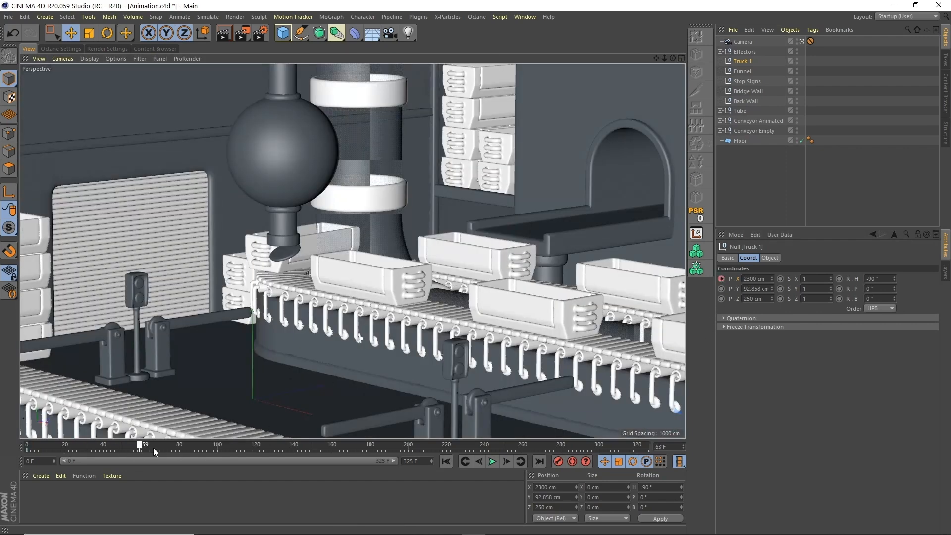
pyautogui.moveTo(168, 447); pyautogui.dragTo(171, 447)
pyautogui.moveTo(766, 278); pyautogui.dragTo(741, 278)
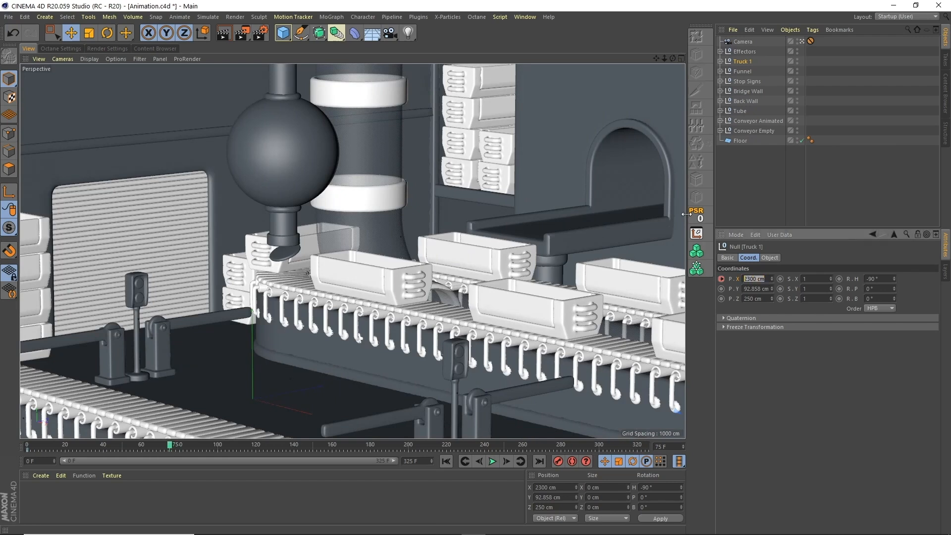
pyautogui.write('1550')
pyautogui.press('Return')
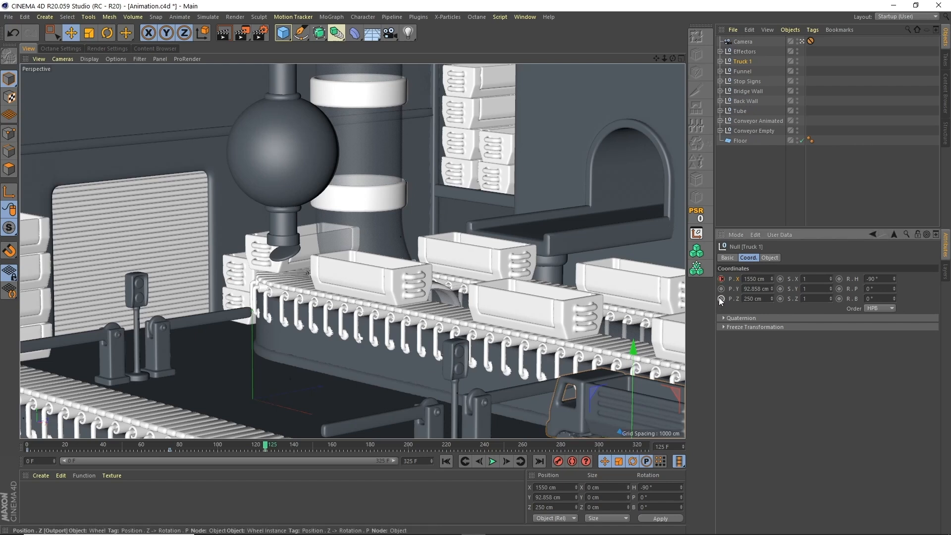
# Keyframe Truck 1's X position at -130 cm on frames 200 and 250.
pyautogui.moveTo(349, 444); pyautogui.dragTo(409, 449)
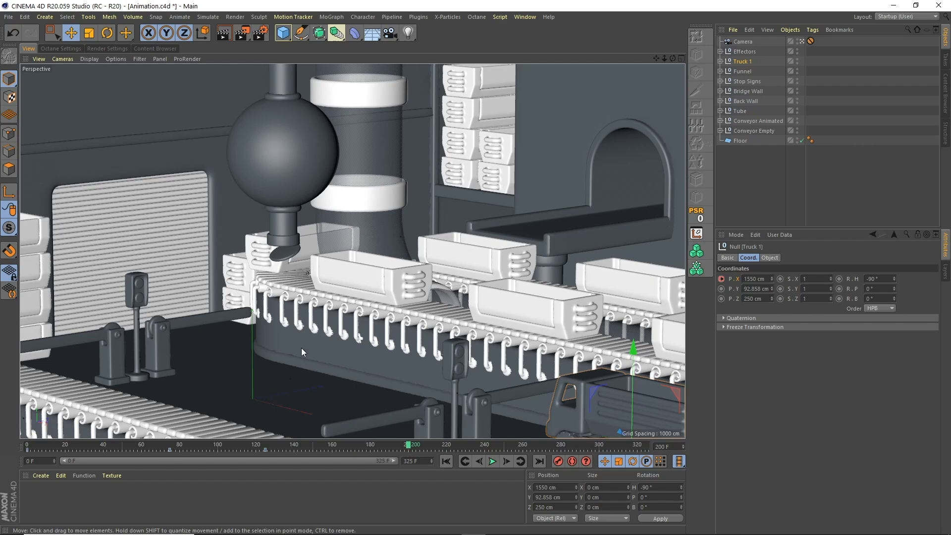
pyautogui.write('-130')
pyautogui.press('Return')
pyautogui.click(721, 279)
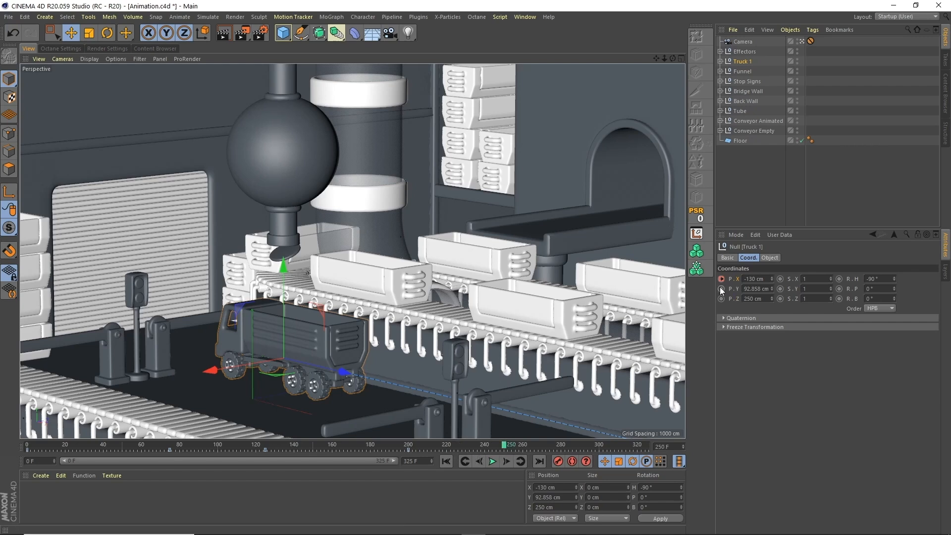
# Keyframe Truck 1's X position at -2000 cm on frame 325 and play the animation from the start.
pyautogui.click(507, 448)
pyautogui.moveTo(548, 445); pyautogui.dragTo(606, 447)
pyautogui.click(754, 279)
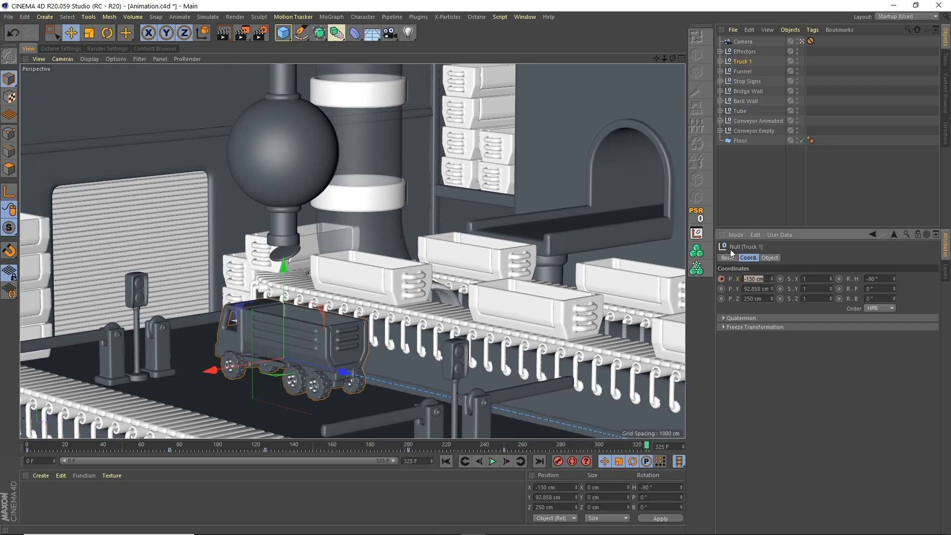
pyautogui.write('-2000')
pyautogui.press('Return')
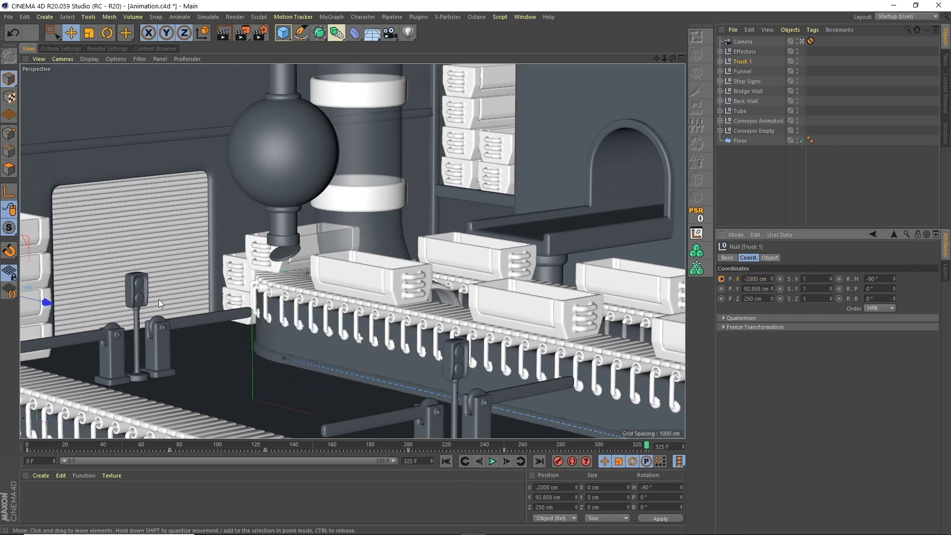
pyautogui.click(721, 279)
pyautogui.click(446, 461)
pyautogui.click(492, 461)
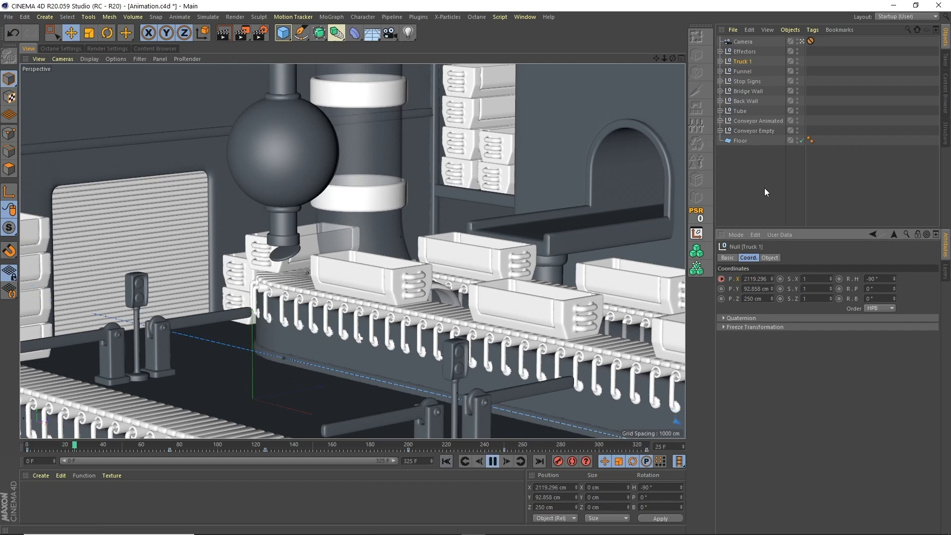
pyautogui.click(765, 188)
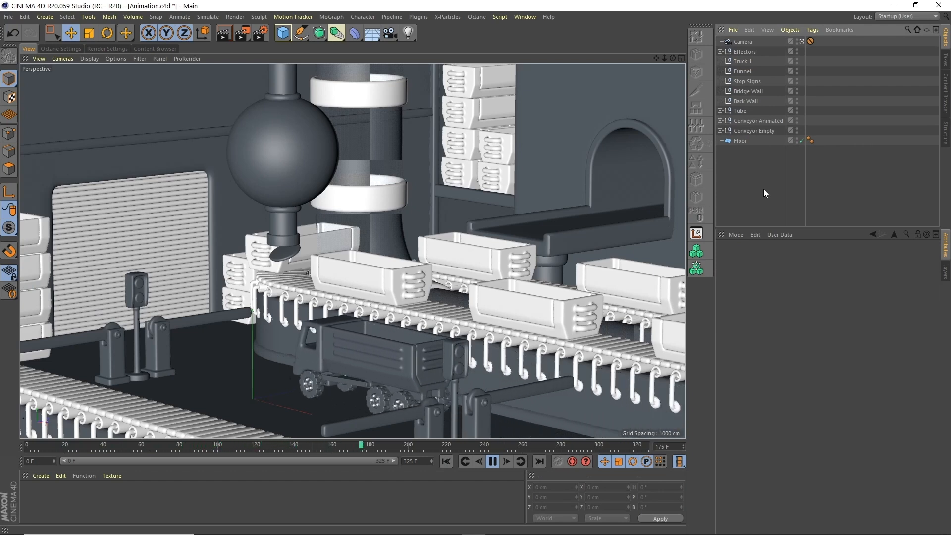
pyautogui.click(492, 461)
# Open the Dope Sheet timeline and apply ease interpolation to all keys of Truck 1's Position X track.
pyautogui.click(523, 16)
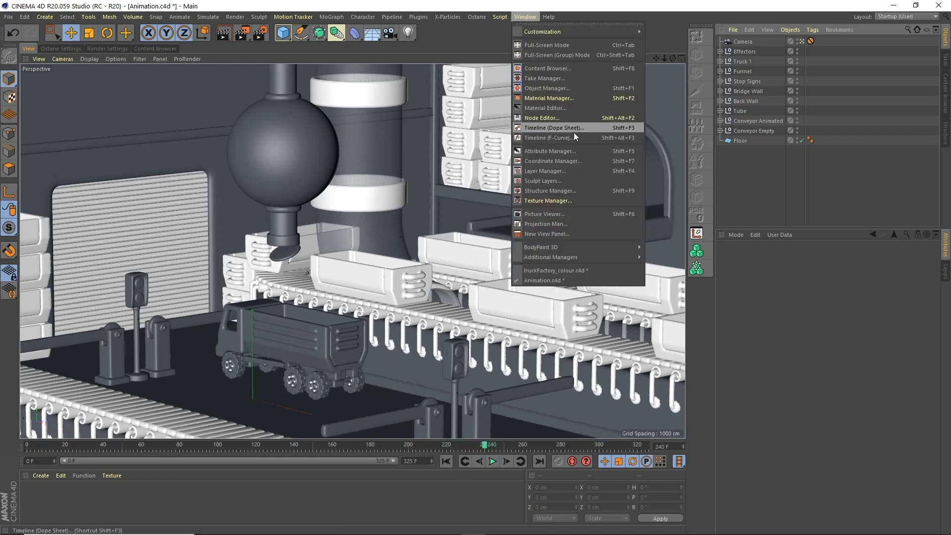
pyautogui.click(577, 127)
pyautogui.moveTo(730, 119); pyautogui.dragTo(526, 102)
pyautogui.click(278, 186)
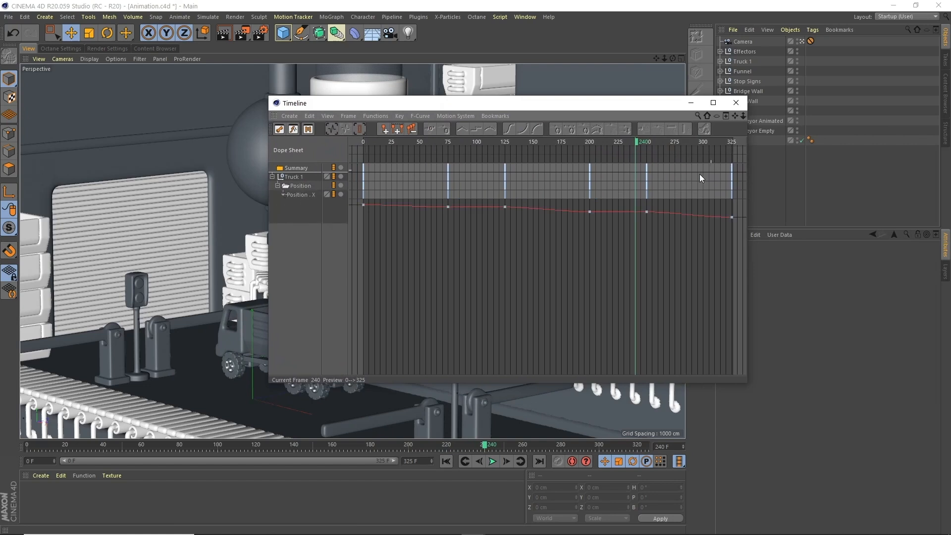
pyautogui.click(302, 195)
pyautogui.moveTo(619, 109); pyautogui.dragTo(458, 116)
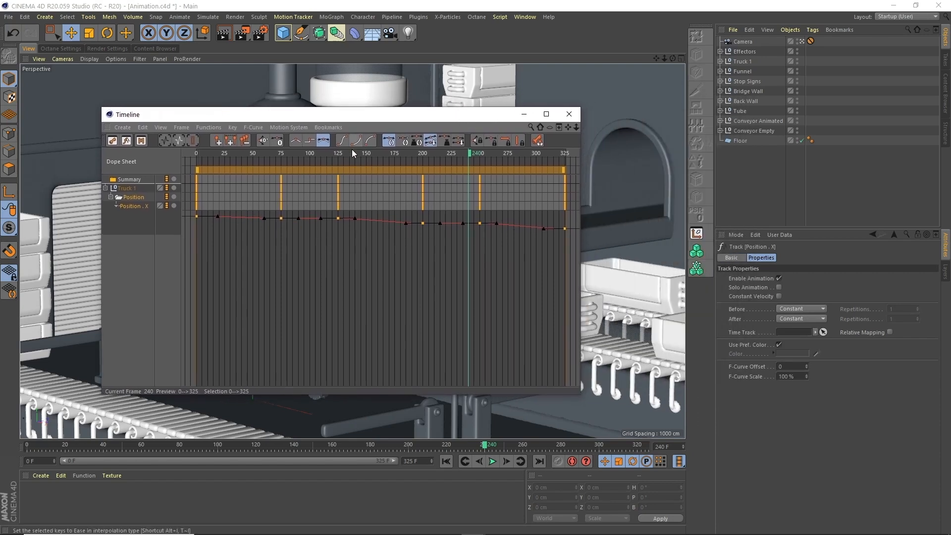
pyautogui.click(341, 141)
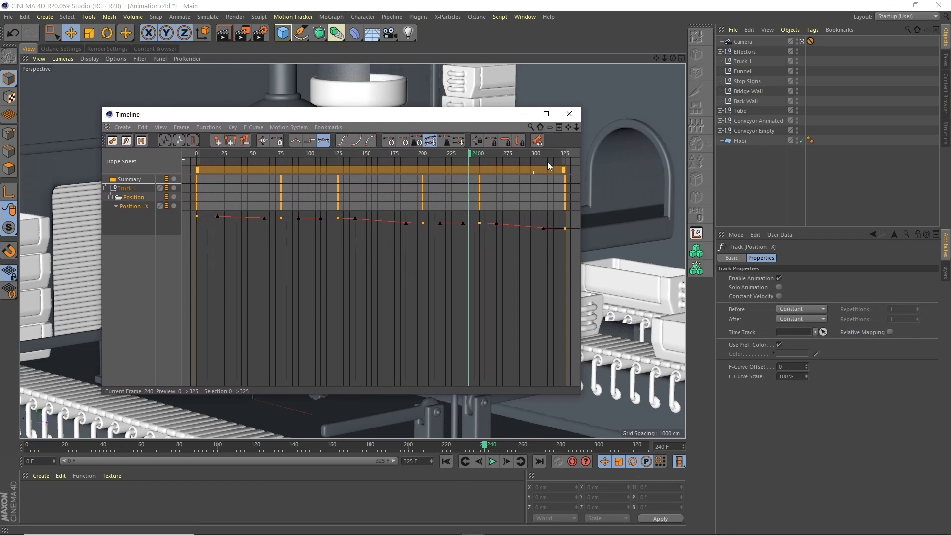
# Set the left time of all Truck 1 Position X keys to -15 frames and play back the eased motion.
pyautogui.moveTo(196, 251); pyautogui.dragTo(573, 207)
pyautogui.moveTo(571, 261); pyautogui.dragTo(189, 212)
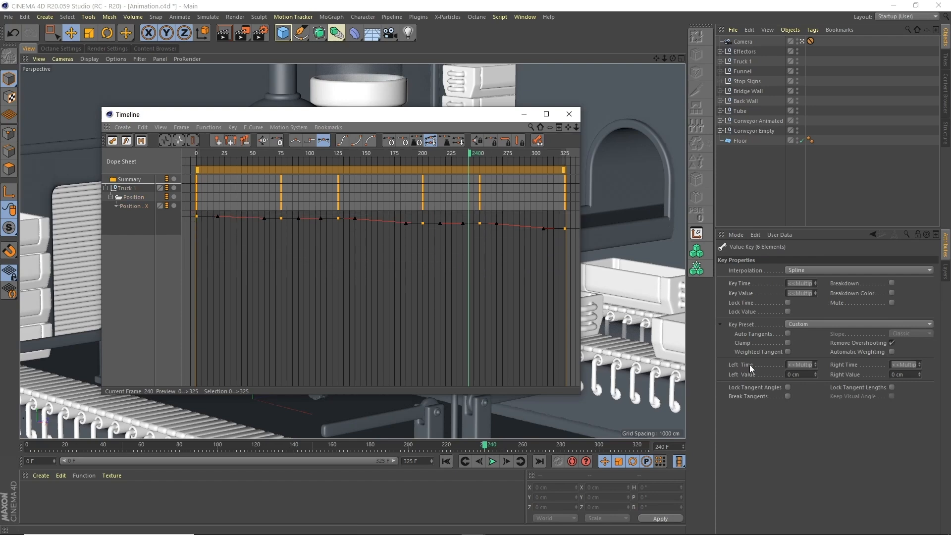
pyautogui.click(802, 364)
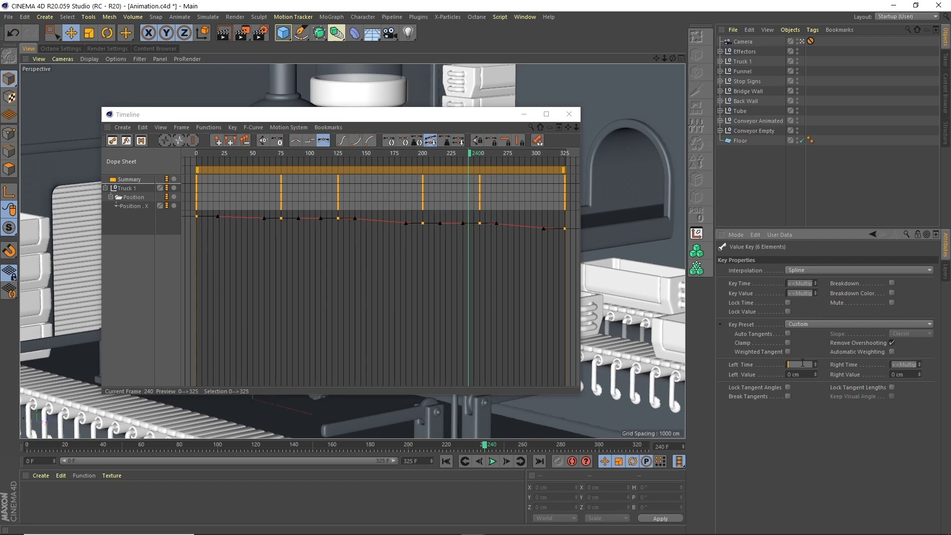
pyautogui.write('-15')
pyautogui.press('Return')
pyautogui.click(568, 114)
pyautogui.click(445, 461)
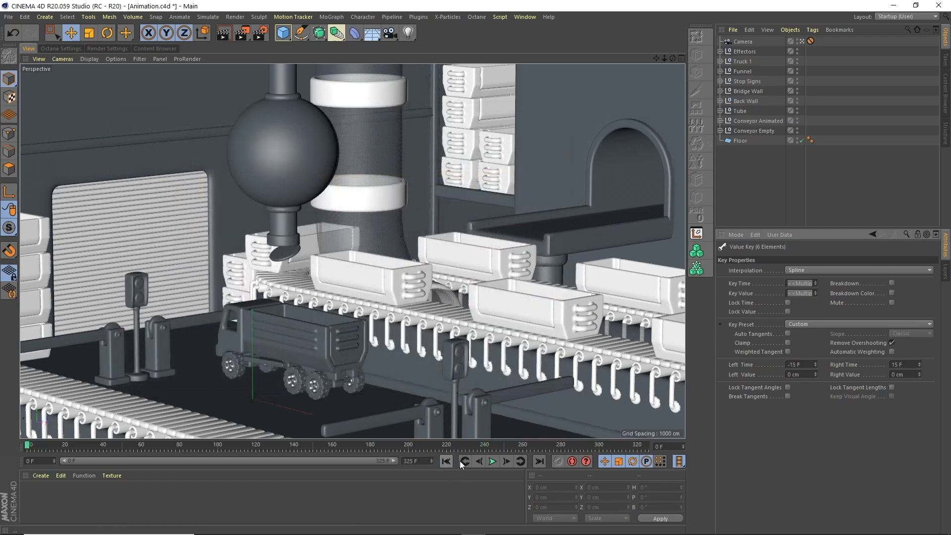
pyautogui.click(492, 461)
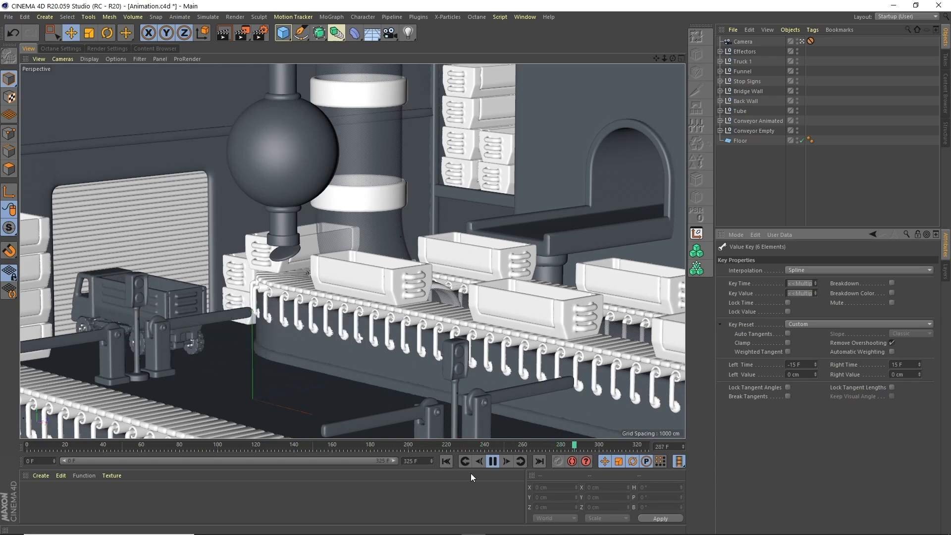
pyautogui.click(492, 461)
pyautogui.click(446, 460)
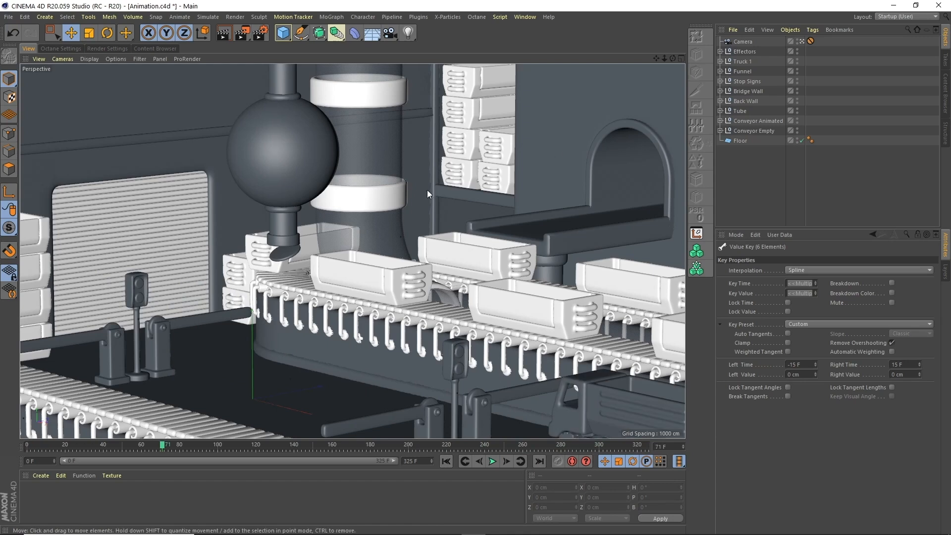
# Expand the Stop Signs group and place Stop Sign Position 1's Stop Sign Motion object under a new Cloner.
pyautogui.click(521, 392)
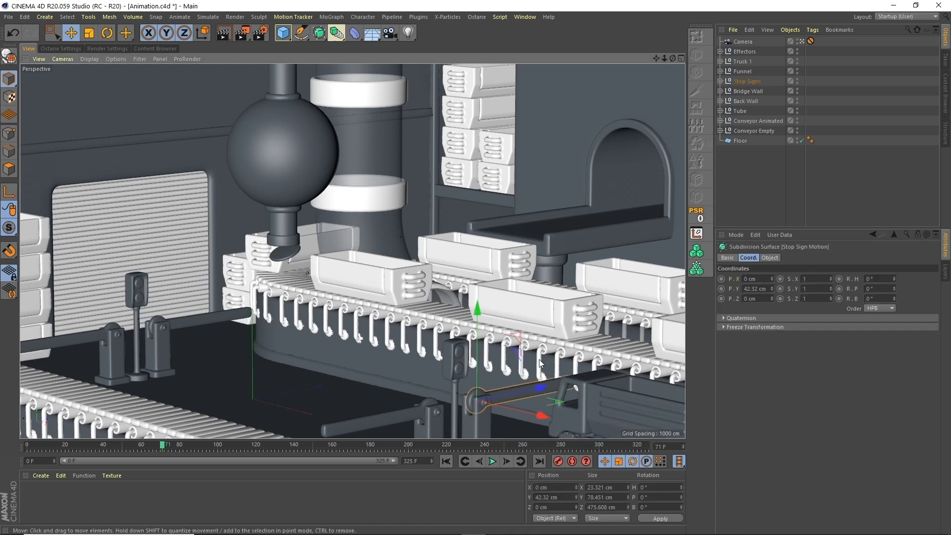
pyautogui.click(721, 81)
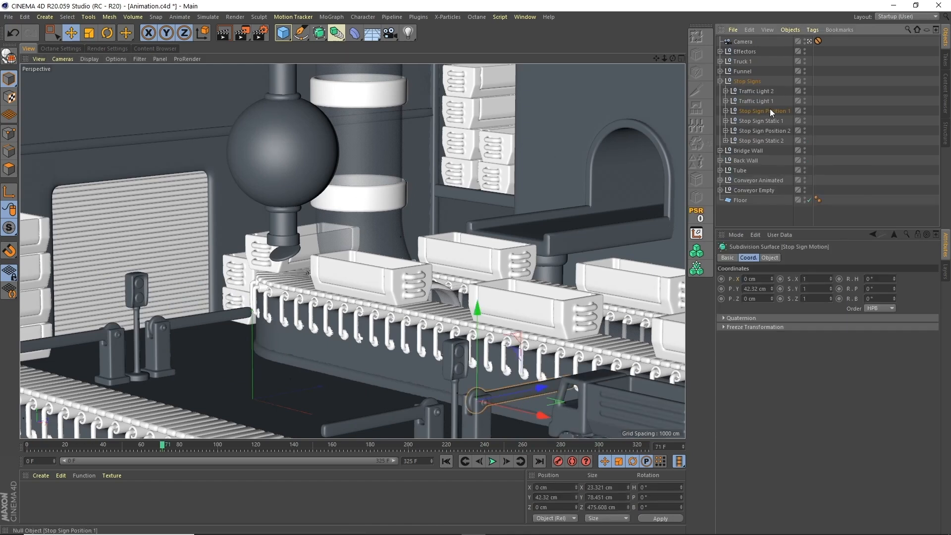
pyautogui.click(763, 130)
pyautogui.moveTo(770, 112); pyautogui.dragTo(795, 111)
pyautogui.click(725, 120)
pyautogui.click(725, 111)
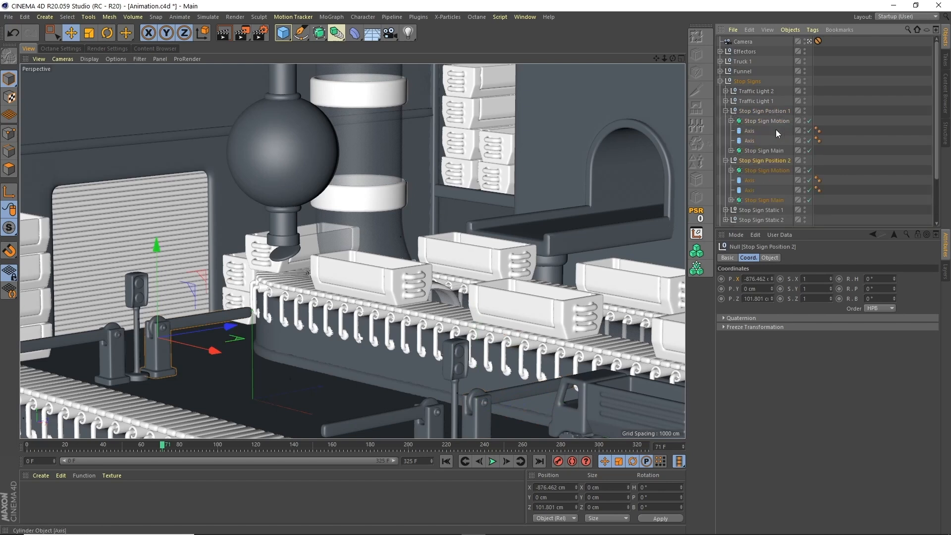
pyautogui.click(786, 120)
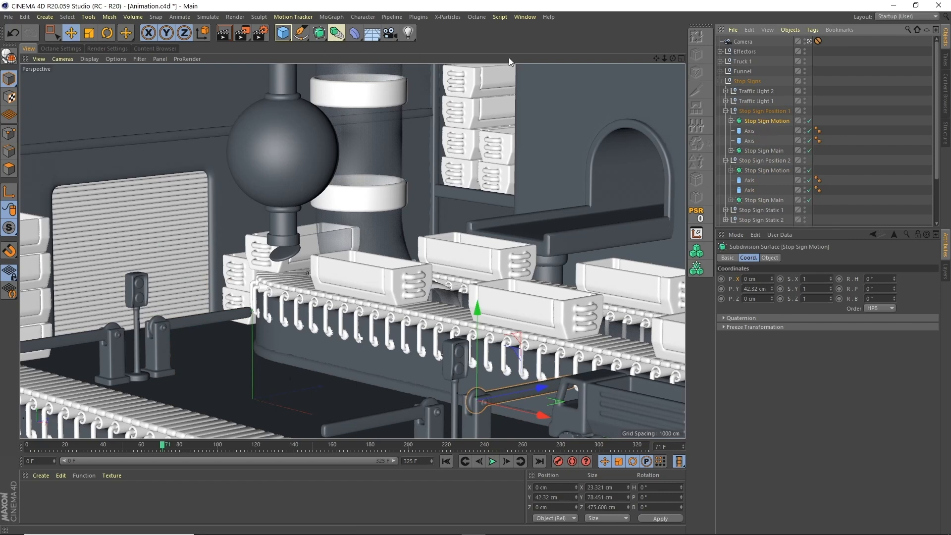
pyautogui.moveTo(319, 32); pyautogui.dragTo(345, 124)
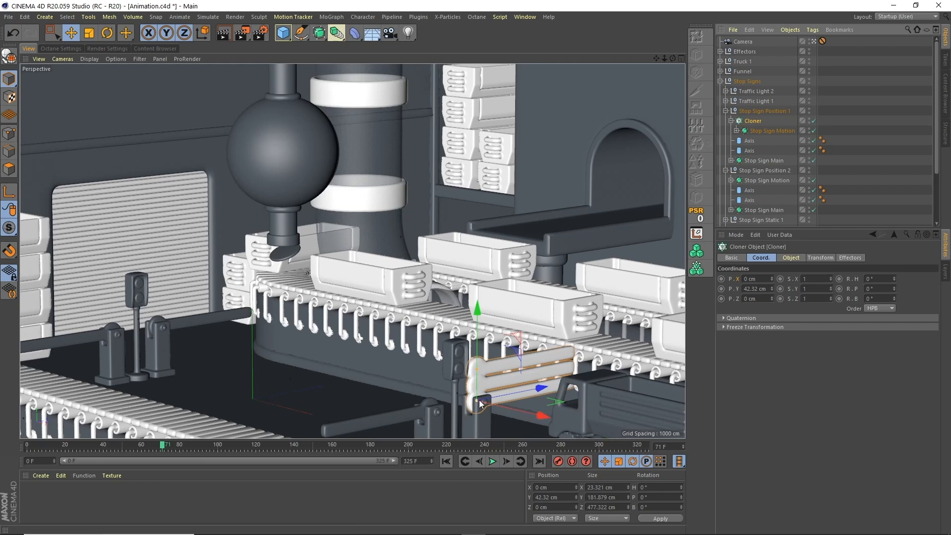
# Set the new cloner's count to 1 and rename it Stop Sign.
pyautogui.click(794, 258)
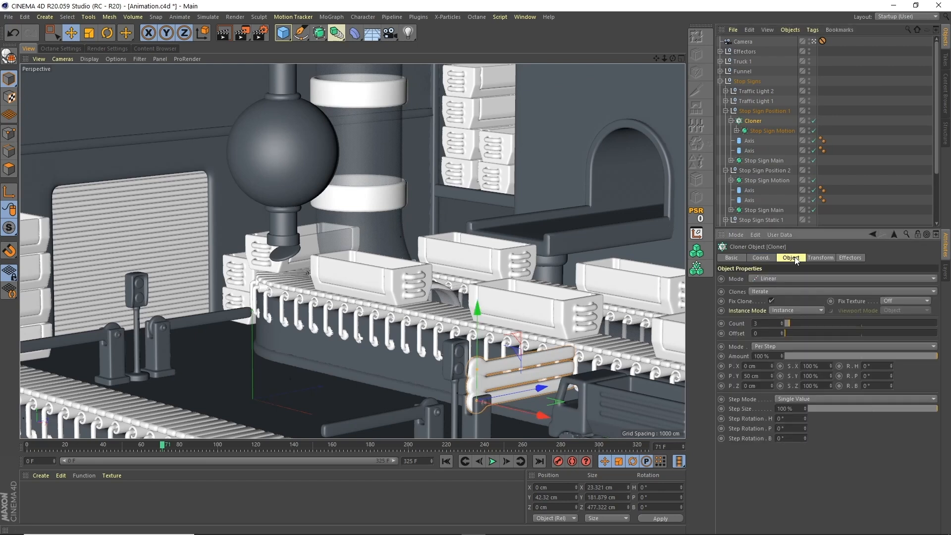
pyautogui.doubleClick(756, 323)
pyautogui.write('1')
pyautogui.press('Return')
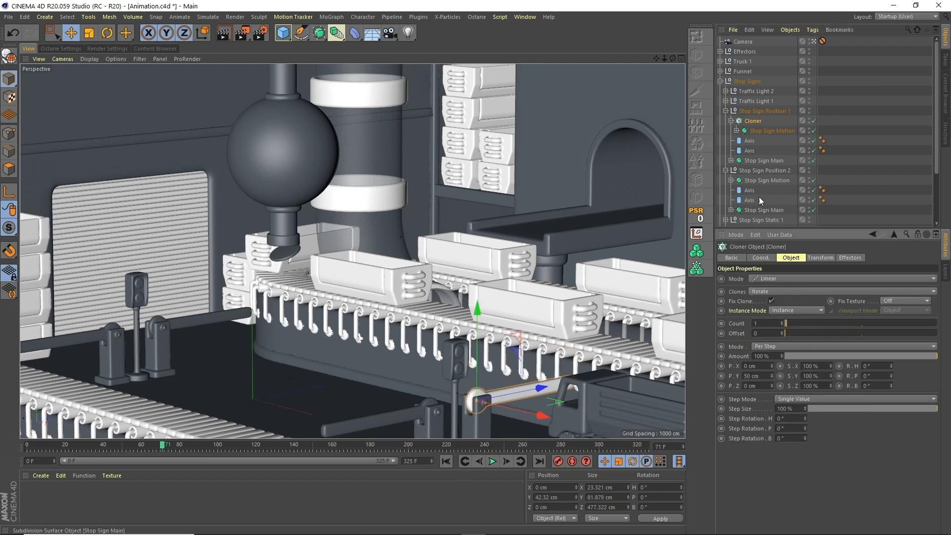
pyautogui.doubleClick(755, 120)
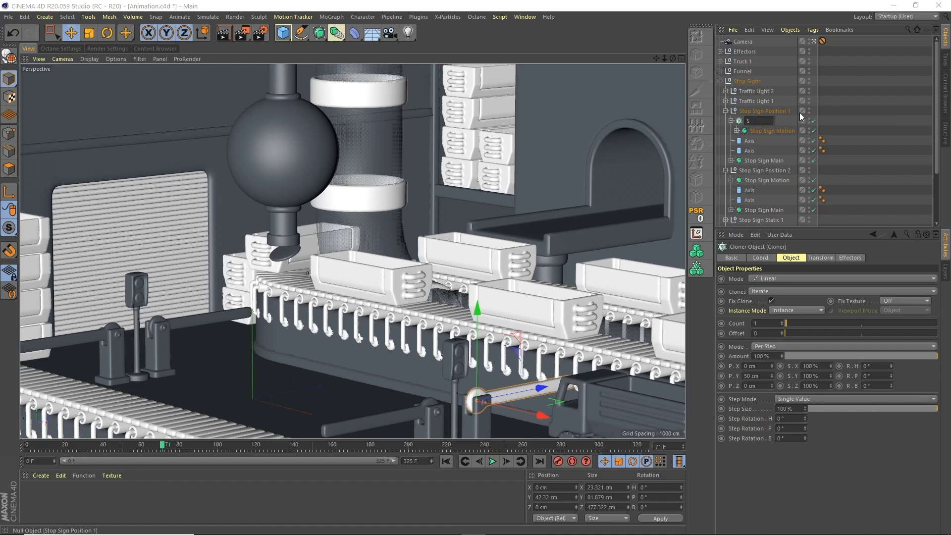
pyautogui.press('Return')
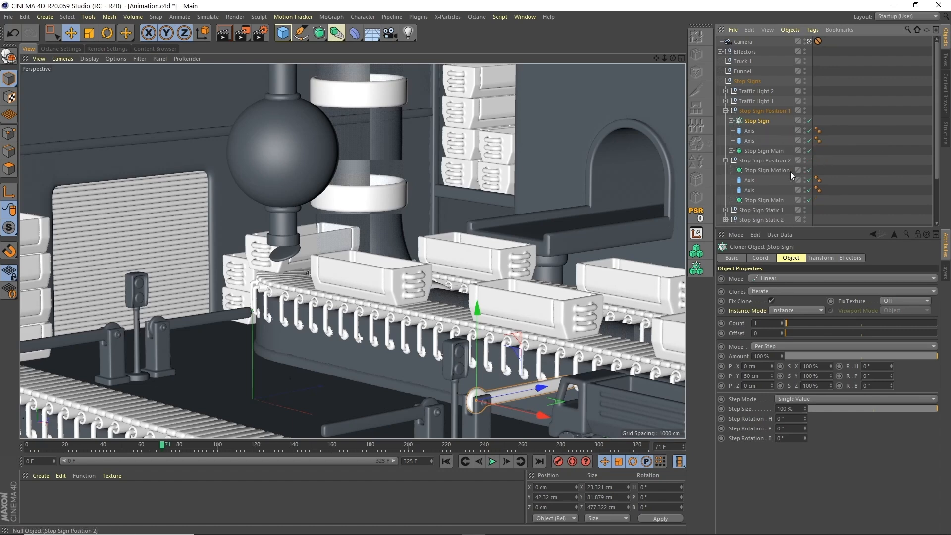
# Place the Stop Sign Motion object of Stop Sign Position 2 under its own new Cloner.
pyautogui.click(756, 170)
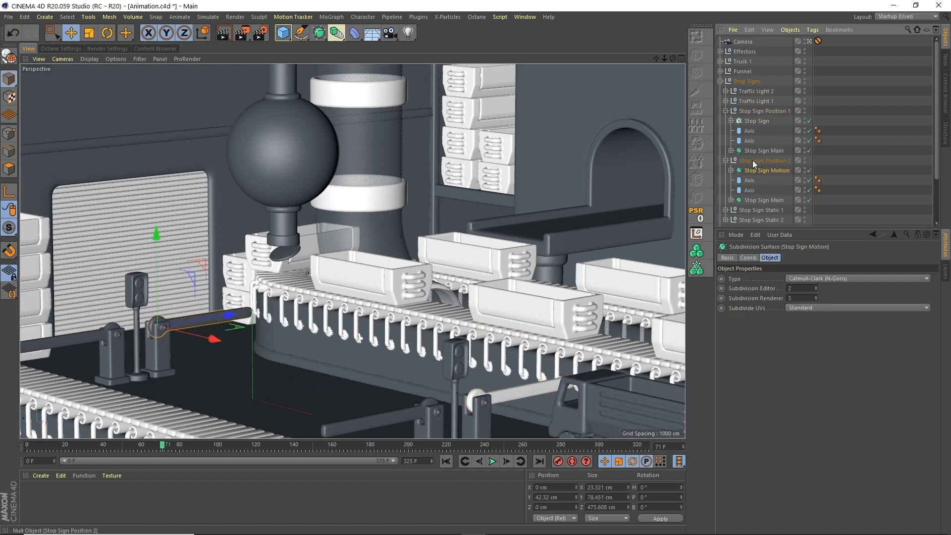
pyautogui.click(339, 17)
pyautogui.keyDown('alt'); pyautogui.click(343, 124); pyautogui.keyUp('alt')
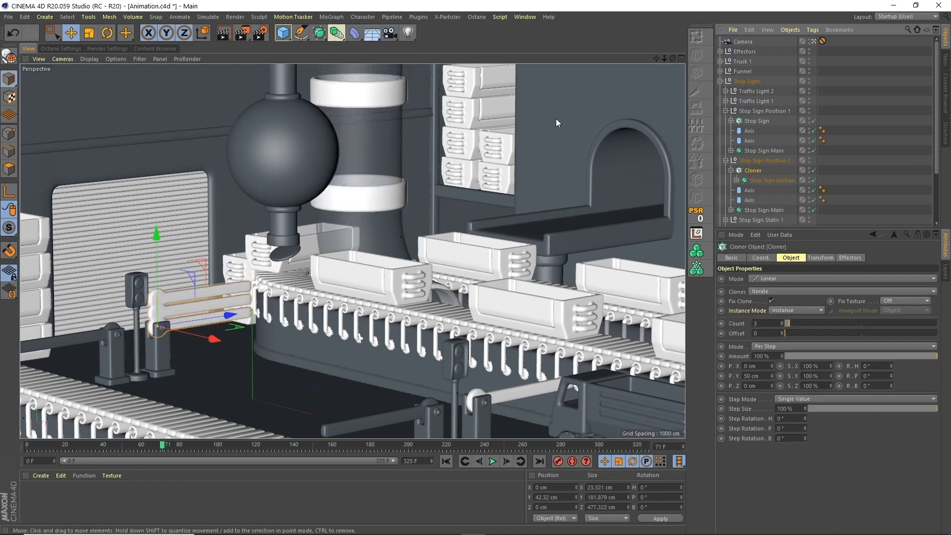
# Rename the Stop Sign Position 2 cloner to Stop Sign and set its count to 1.
pyautogui.doubleClick(754, 170)
pyautogui.write('Stop Sign')
pyautogui.press('Return')
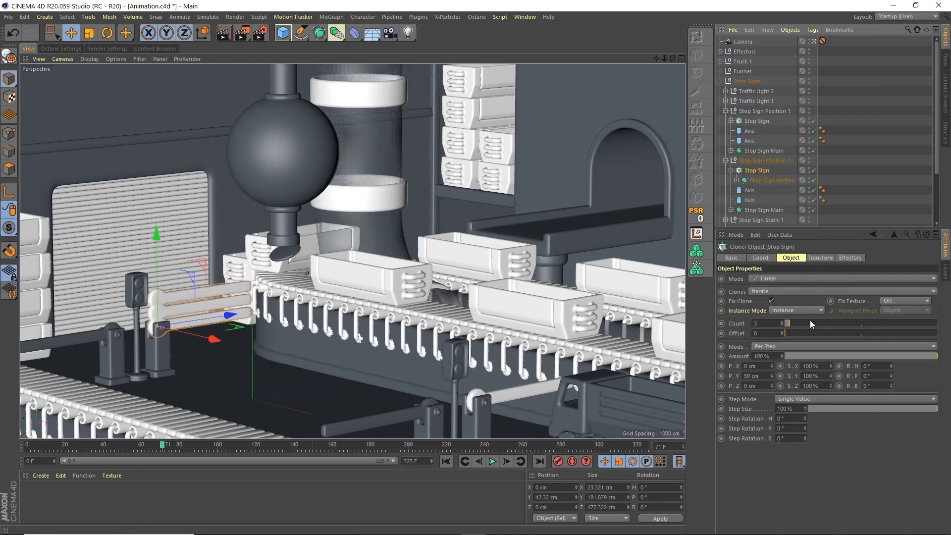
pyautogui.moveTo(785, 321); pyautogui.dragTo(781, 323)
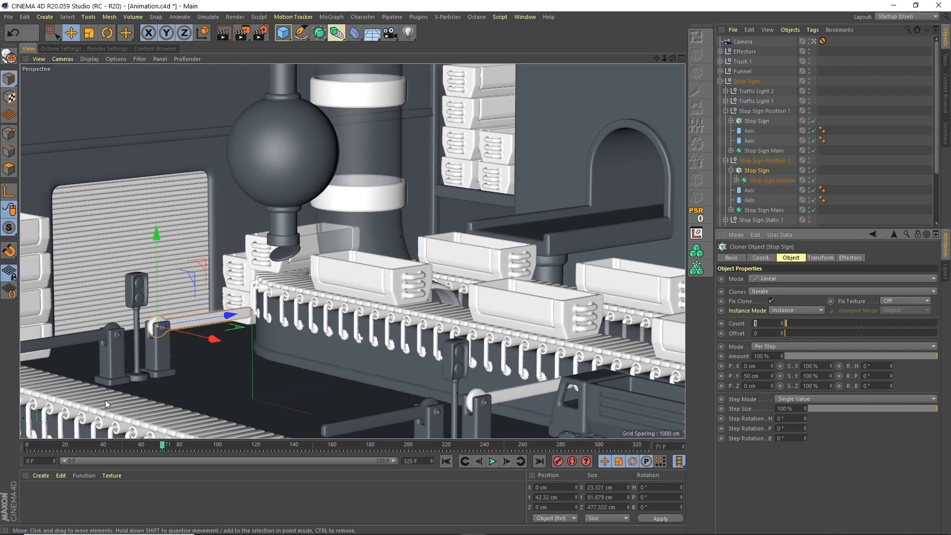
# Add a Plain effector to the Stop Sign cloner in Stop Sign Position 1.
pyautogui.click(758, 121)
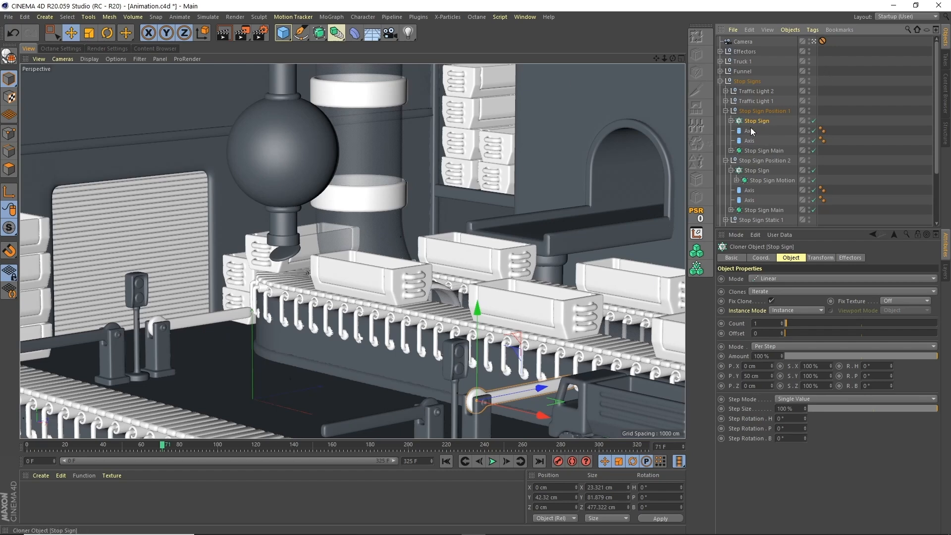
pyautogui.click(339, 18)
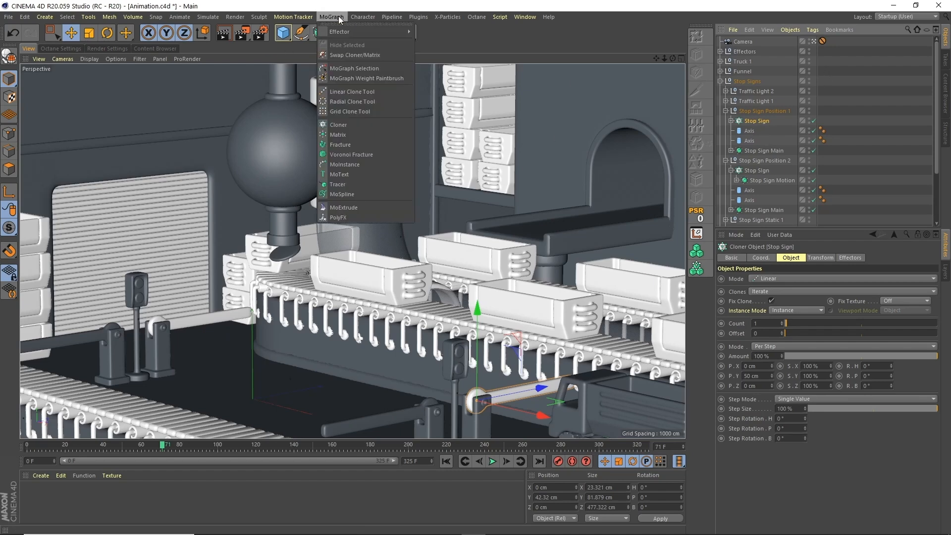
pyautogui.moveTo(354, 31)
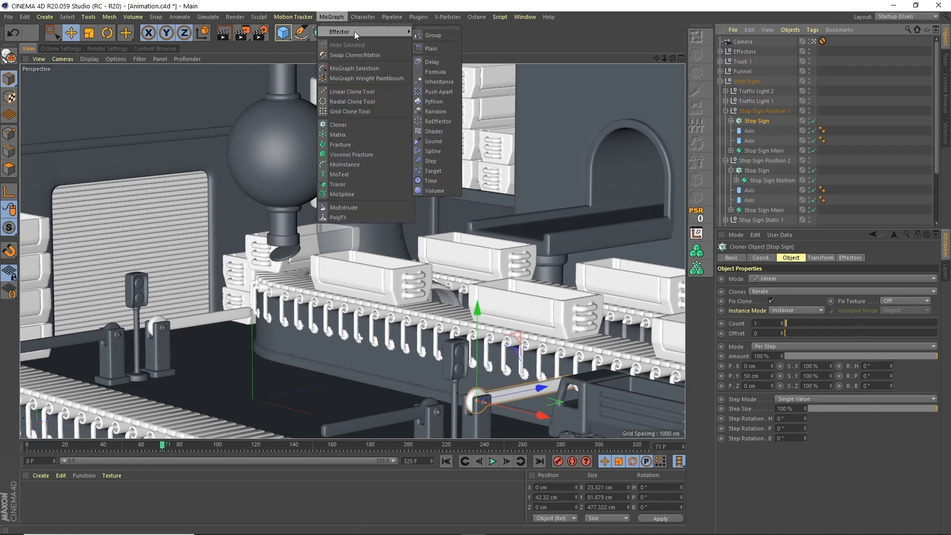
pyautogui.click(441, 48)
# Rename the Plain effector to Stop Sign Rotation and move it into the Effectors group.
pyautogui.doubleClick(741, 41)
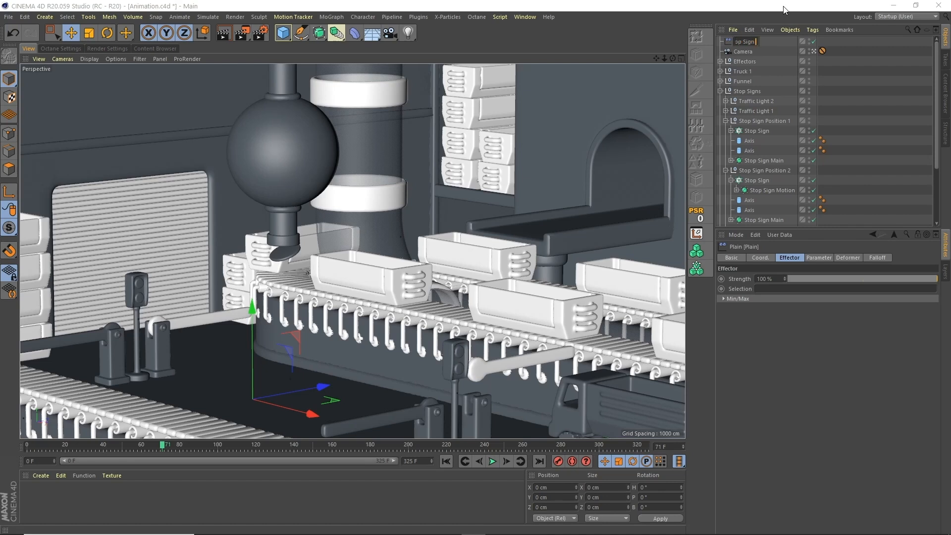
pyautogui.write('Stop Sign Rotation')
pyautogui.press('Return')
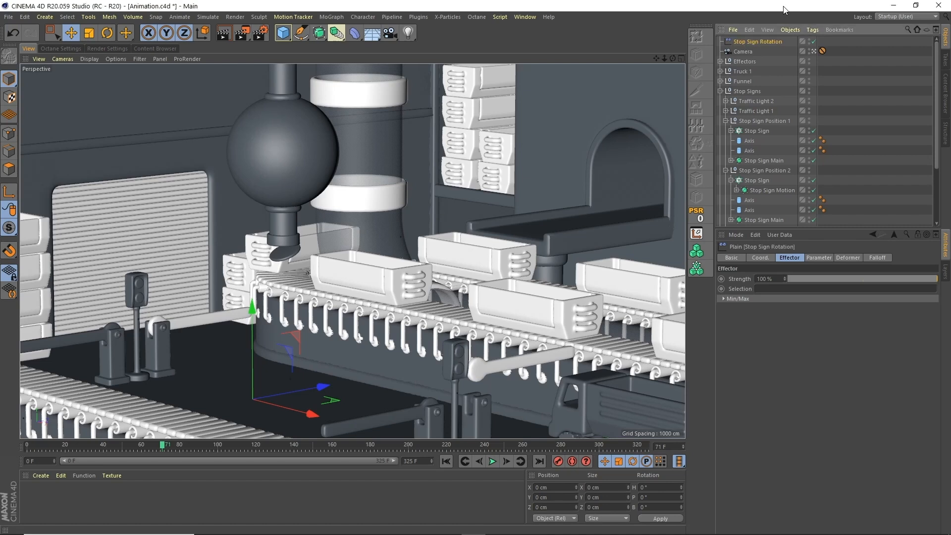
pyautogui.click(720, 62)
pyautogui.moveTo(749, 42); pyautogui.dragTo(752, 65)
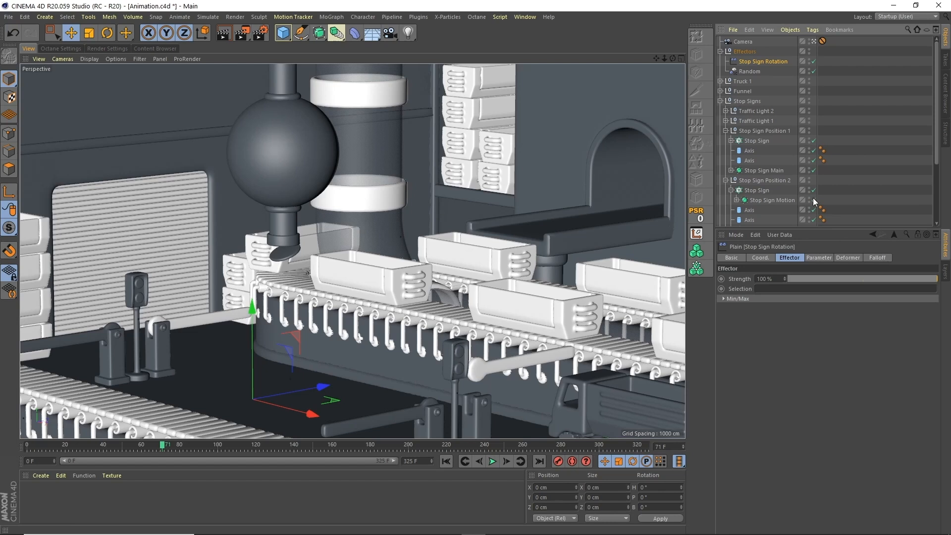
# Turn off the position transform of the Stop Sign Rotation effector and turn on rotation.
pyautogui.click(818, 258)
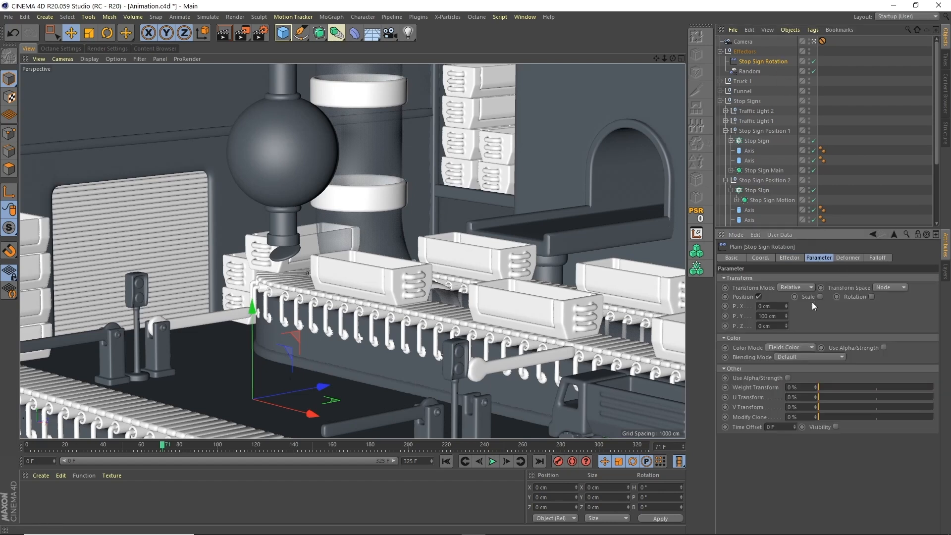
pyautogui.click(758, 296)
pyautogui.click(851, 296)
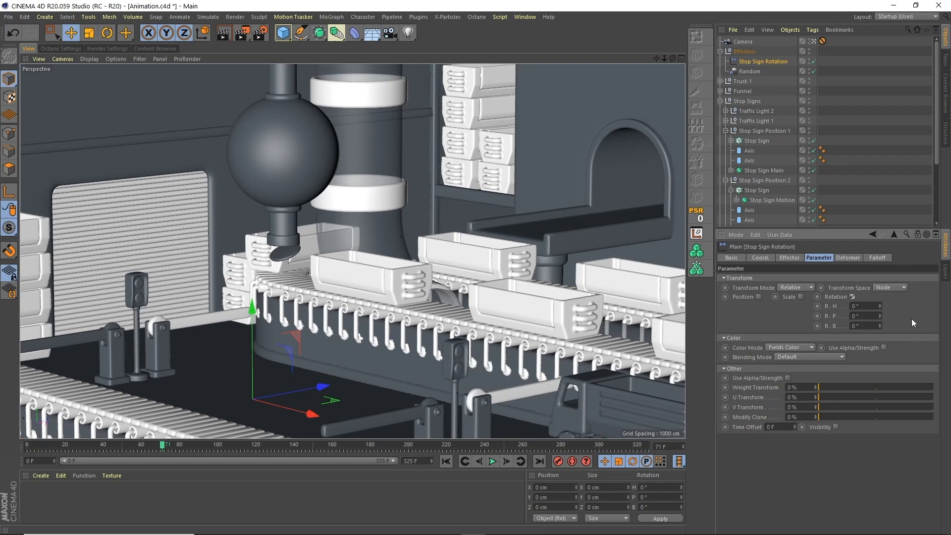
# Set the Stop Sign Rotation effector's pitch rotation (R.P) to 90°.
pyautogui.moveTo(880, 304); pyautogui.dragTo(880, 313)
pyautogui.hotkey('ctrl', 'z')
pyautogui.write('90')
pyautogui.press('Return')
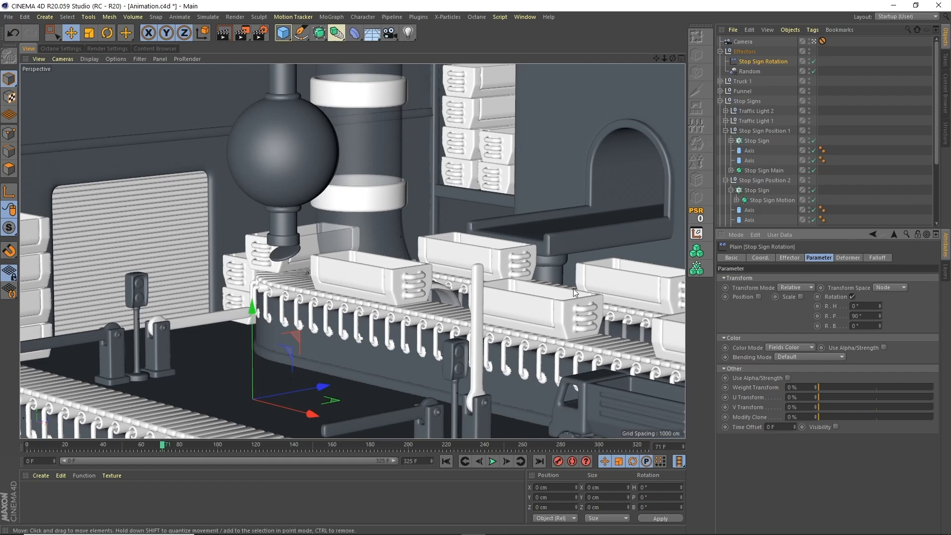
# Add a Box Field falloff to the Stop Sign Rotation effector and move the field out into the Effectors group.
pyautogui.click(877, 258)
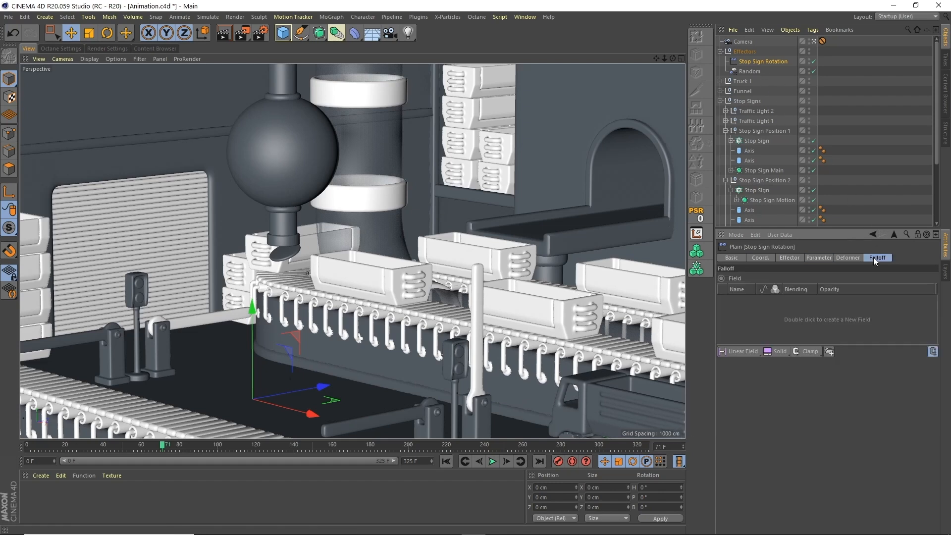
pyautogui.click(740, 352)
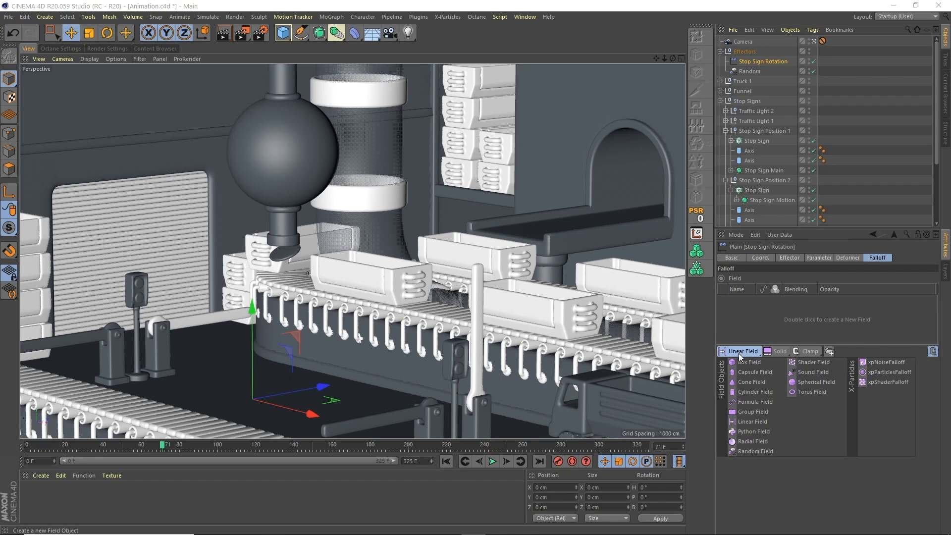
pyautogui.click(747, 361)
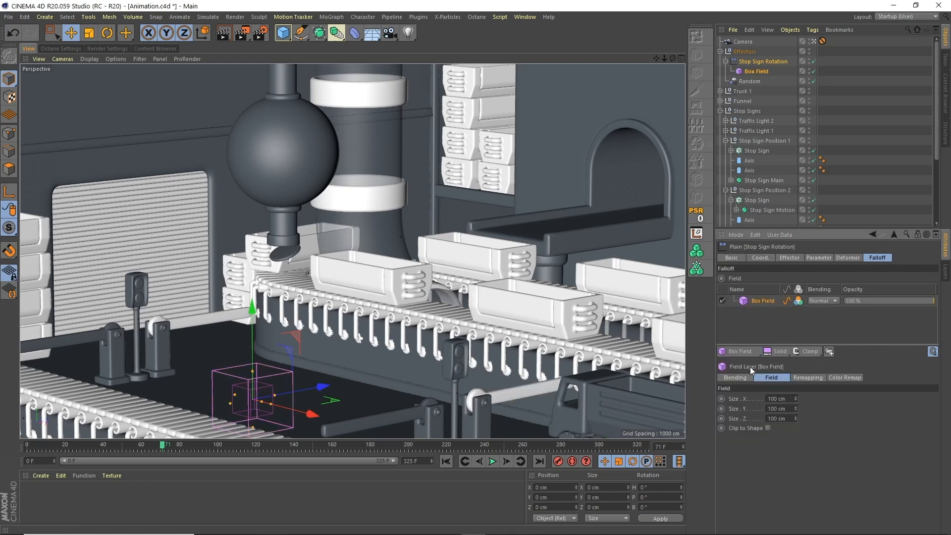
pyautogui.click(755, 71)
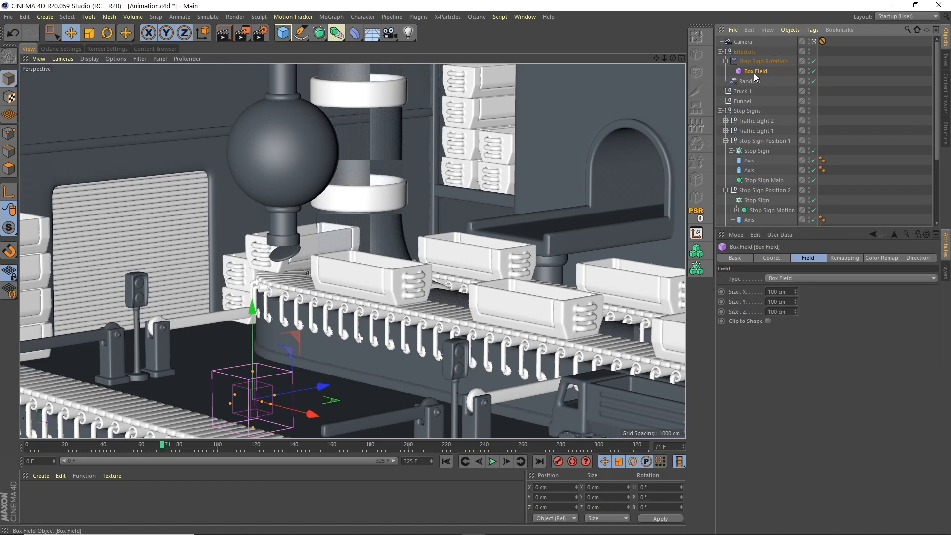
pyautogui.moveTo(753, 71)
pyautogui.mouseDown()
pyautogui.moveTo(754, 84)
pyautogui.moveTo(757, 57)
pyautogui.mouseUp()
# Move the Box Field to about X 713 cm, Z 699 cm beside the conveyor and enlarge it.
pyautogui.moveTo(292, 394); pyautogui.dragTo(588, 432)
pyautogui.click(90, 33)
pyautogui.click(165, 34)
pyautogui.moveTo(466, 188); pyautogui.dragTo(563, 194)
pyautogui.click(681, 58)
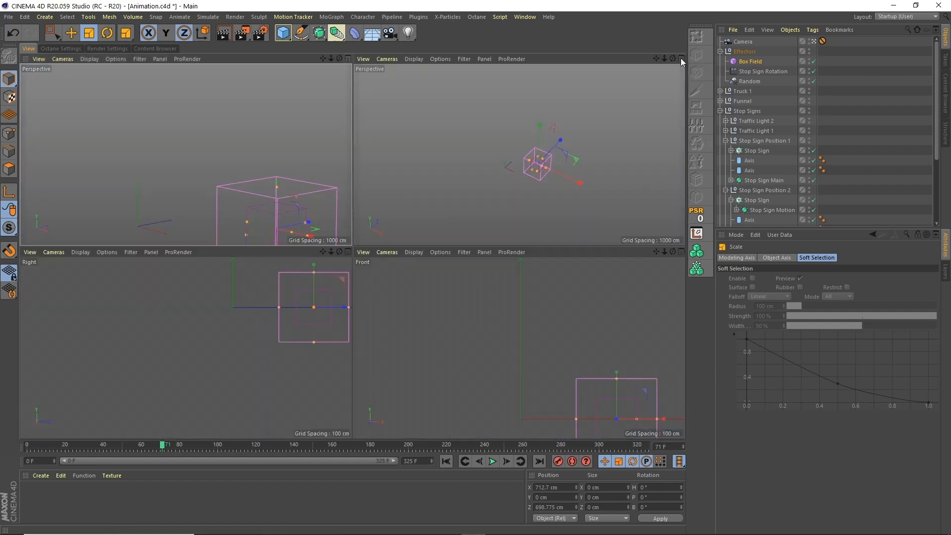
pyautogui.click(681, 59)
pyautogui.moveTo(676, 58); pyautogui.dragTo(645, 100)
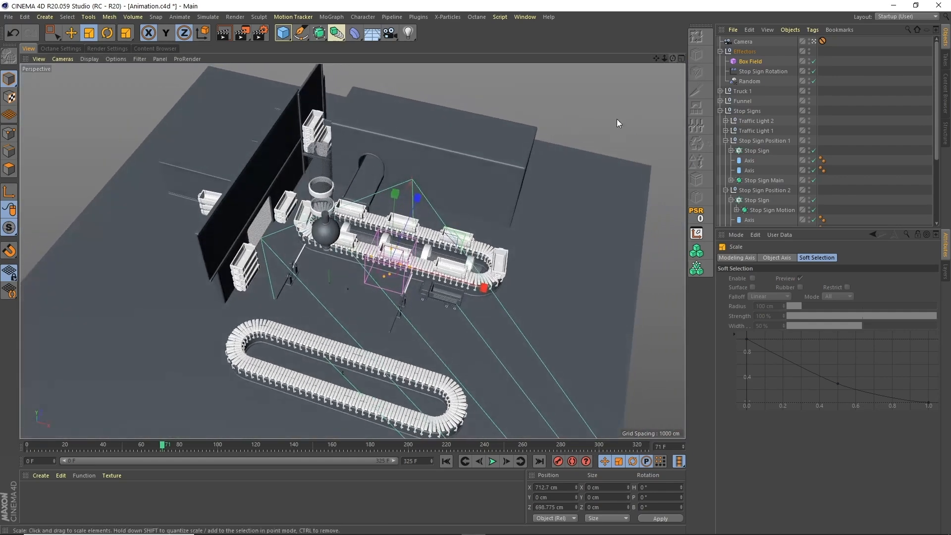
pyautogui.scroll(6, 417, 281)
pyautogui.keyDown('alt'); pyautogui.moveTo(417, 281); pyautogui.dragTo(337, 223); pyautogui.keyUp('alt')
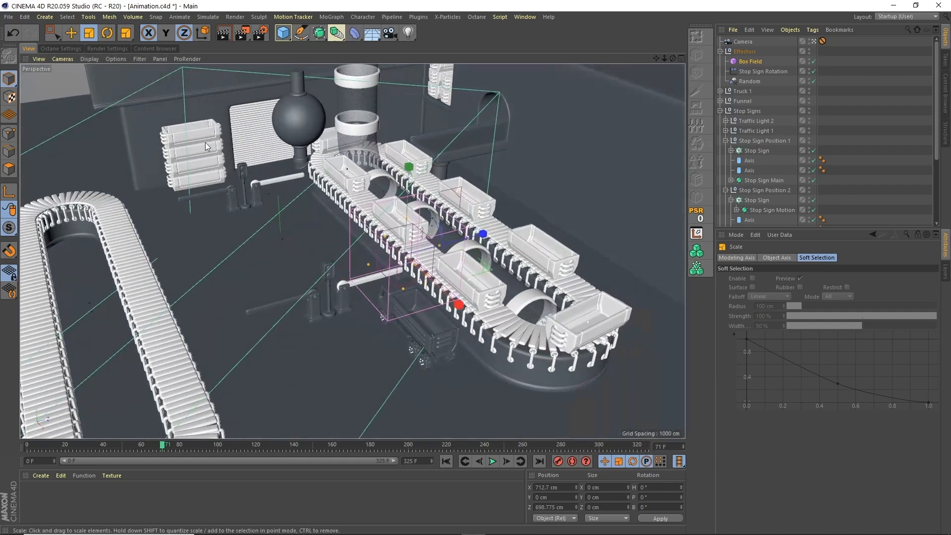
# Move the Box Field around the barrier near the truck, to about X 940 cm, Z 247 cm, and increase its height.
pyautogui.click(74, 36)
pyautogui.moveTo(479, 236); pyautogui.dragTo(413, 337)
pyautogui.moveTo(364, 248); pyautogui.dragTo(365, 202)
pyautogui.moveTo(402, 274); pyautogui.dragTo(424, 262)
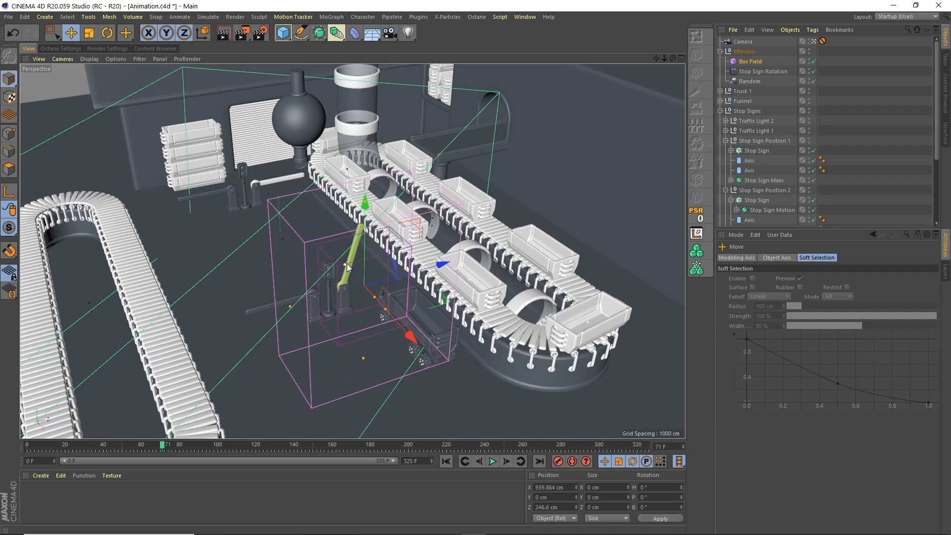
# Stretch the Box Field to about 301 × 915 × 706 cm and move it to about X 1116 cm, Z 305 cm.
pyautogui.moveTo(672, 59)
pyautogui.mouseDown()
pyautogui.moveTo(691, 38)
pyautogui.moveTo(673, 35)
pyautogui.moveTo(615, 64)
pyautogui.moveTo(662, 55)
pyautogui.moveTo(658, 63)
pyautogui.mouseUp()
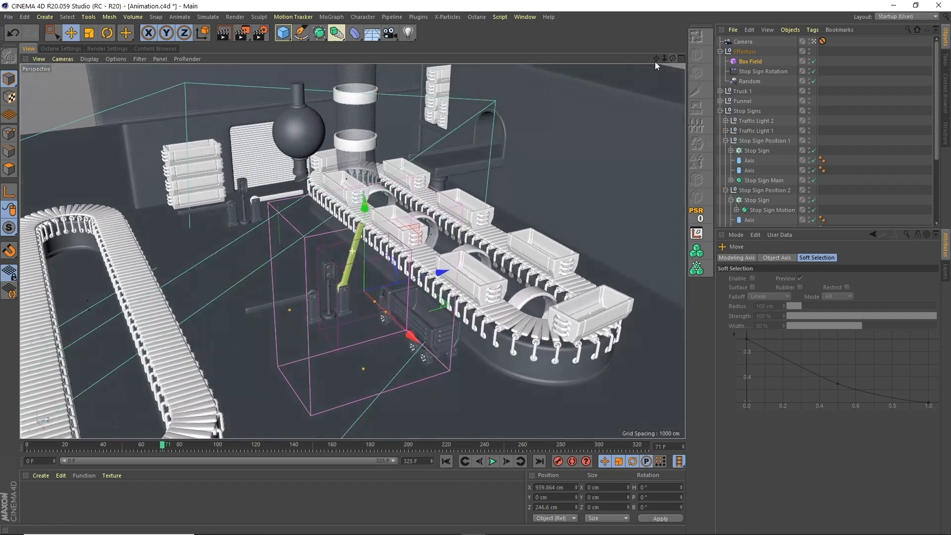
pyautogui.moveTo(362, 371); pyautogui.dragTo(361, 401)
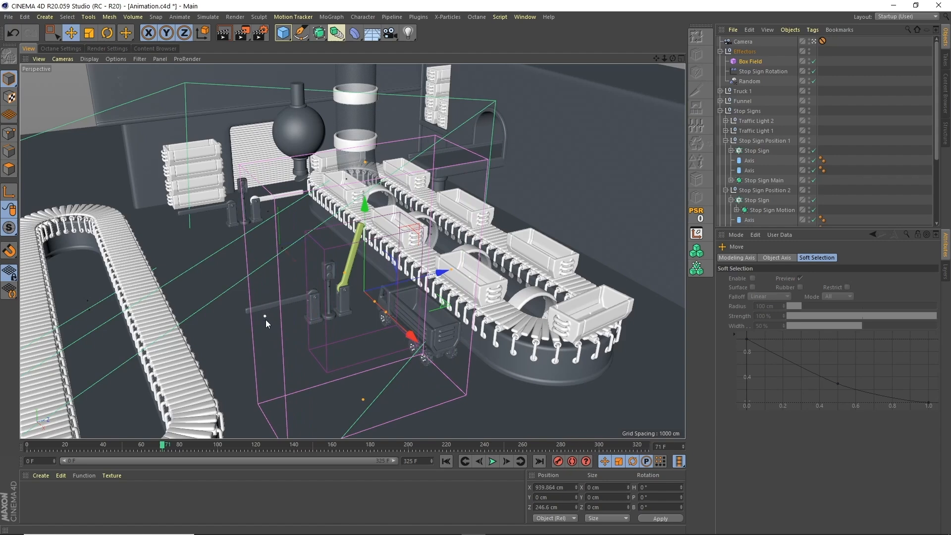
pyautogui.moveTo(414, 338); pyautogui.dragTo(465, 311)
pyautogui.moveTo(673, 58); pyautogui.dragTo(647, 73)
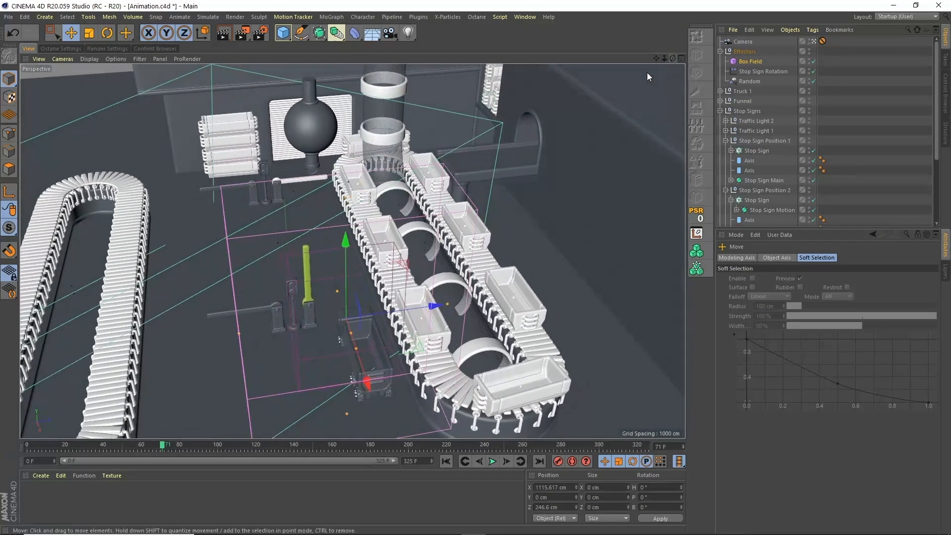
pyautogui.moveTo(384, 316); pyautogui.dragTo(407, 311)
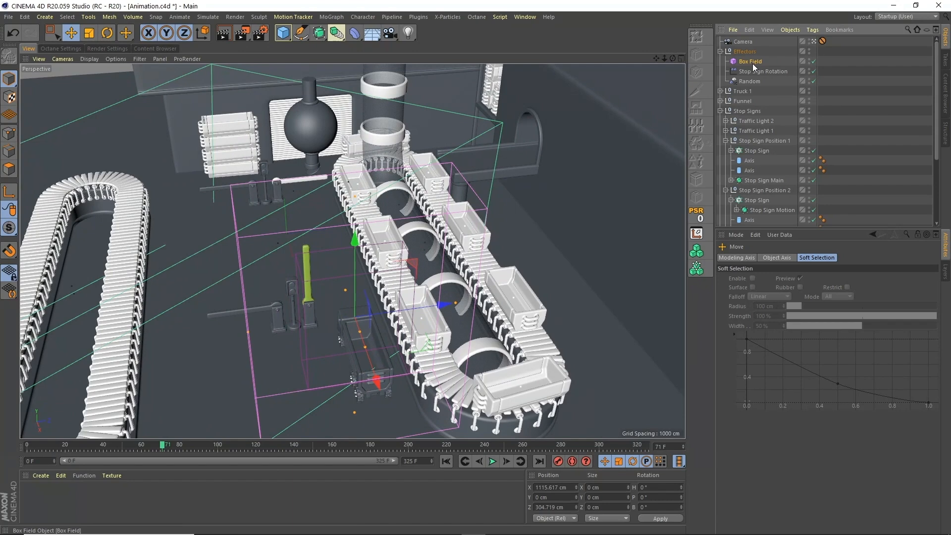
# Make the Box Field a child of Truck 1.
pyautogui.moveTo(790, 127); pyautogui.dragTo(749, 94)
pyautogui.click(720, 111)
pyautogui.click(719, 91)
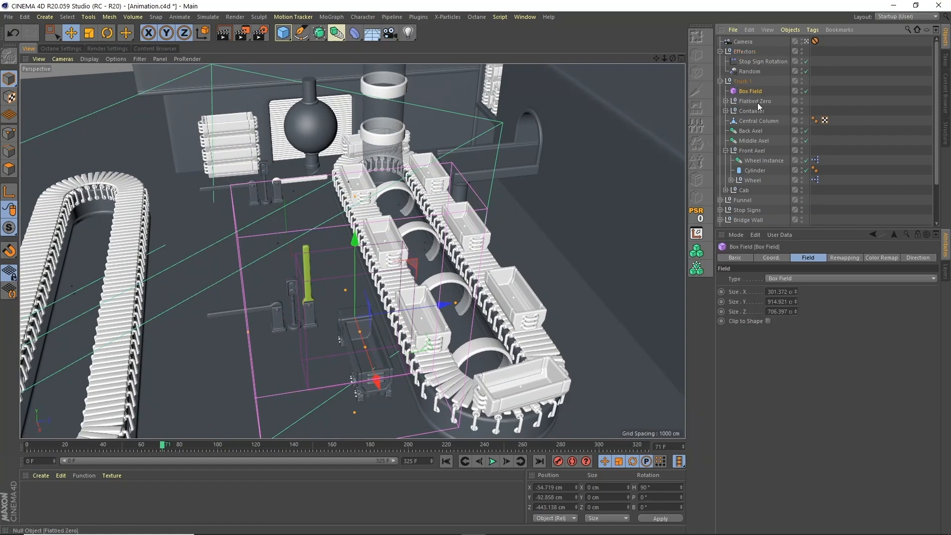
# Shift the Box Field towards the rear of the truck, to about Z -131 cm.
pyautogui.moveTo(672, 59); pyautogui.dragTo(711, 62)
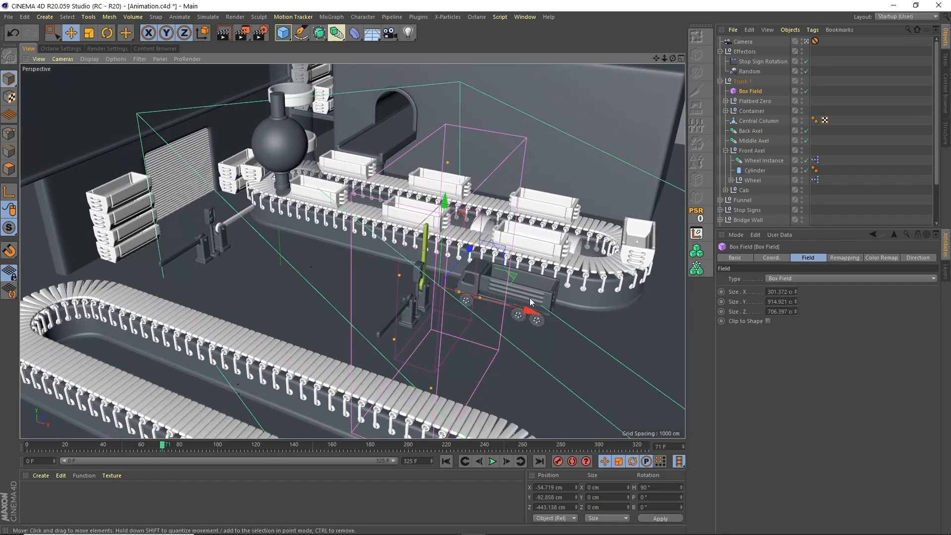
pyautogui.moveTo(532, 313); pyautogui.dragTo(572, 329)
pyautogui.moveTo(672, 59)
pyautogui.mouseDown()
pyautogui.moveTo(698, 43)
pyautogui.moveTo(677, 60)
pyautogui.moveTo(685, 67)
pyautogui.mouseUp()
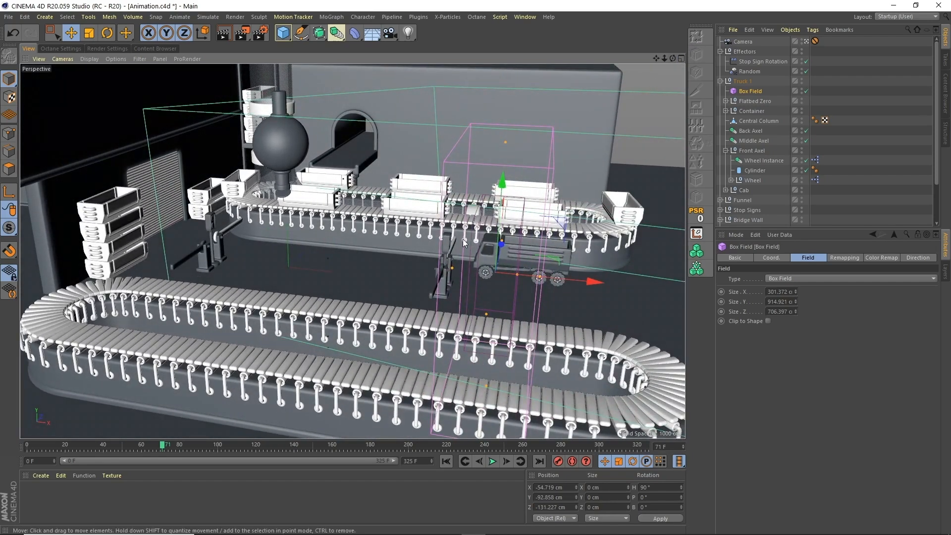
pyautogui.moveTo(673, 58); pyautogui.dragTo(649, 69)
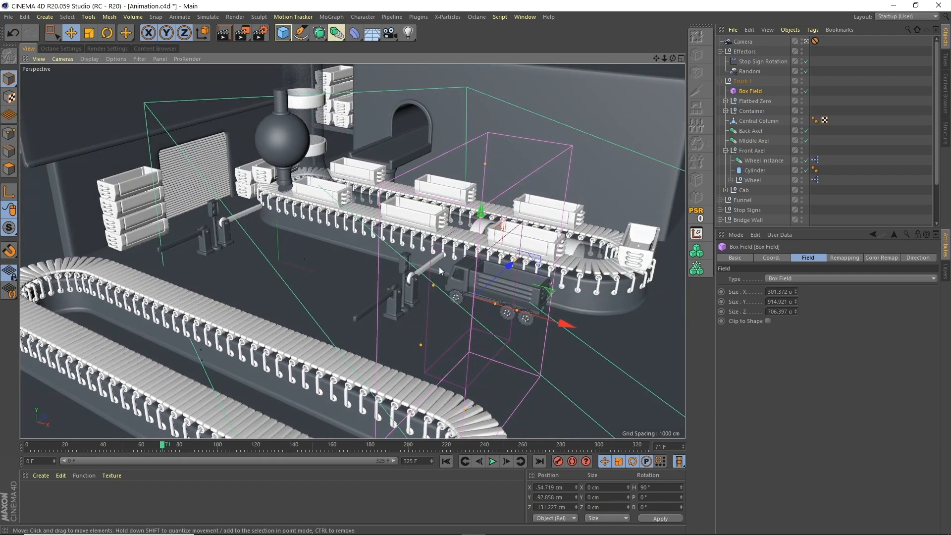
# Set the Box Field remapping to an inner offset of 66% and the contour mode to Curve.
pyautogui.click(837, 259)
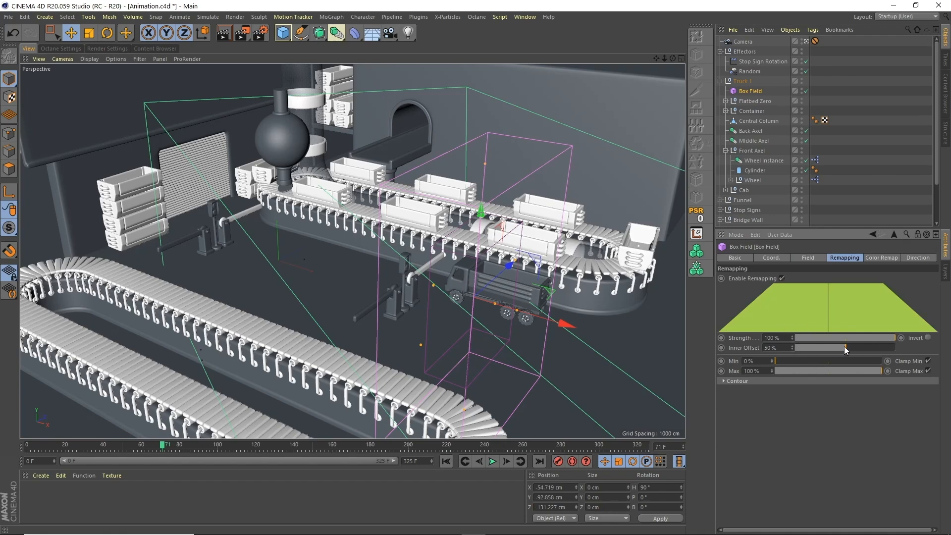
pyautogui.moveTo(851, 347)
pyautogui.mouseDown()
pyautogui.moveTo(878, 338)
pyautogui.moveTo(859, 341)
pyautogui.mouseUp()
pyautogui.moveTo(860, 340); pyautogui.dragTo(859, 341)
pyautogui.click(740, 379)
pyautogui.click(788, 400)
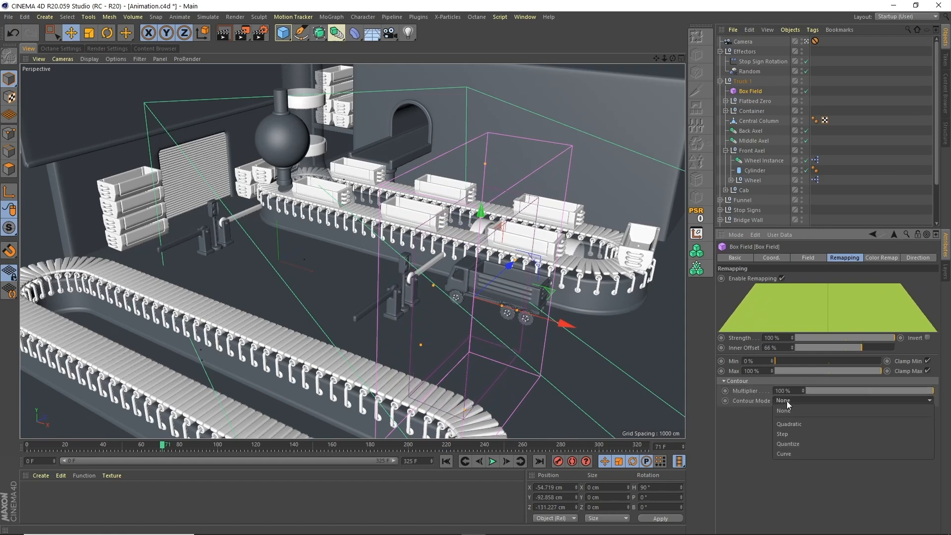
pyautogui.click(790, 449)
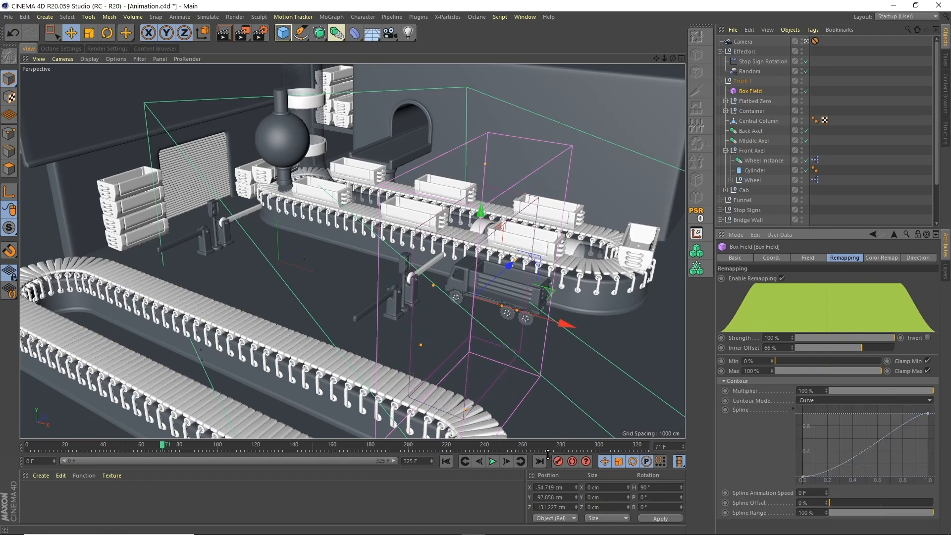
# Move the Box Field farther back along the truck to about Z 166 cm, checking the barrier's timing during playback and at frames 153 and 132.
pyautogui.click(446, 461)
pyautogui.click(497, 463)
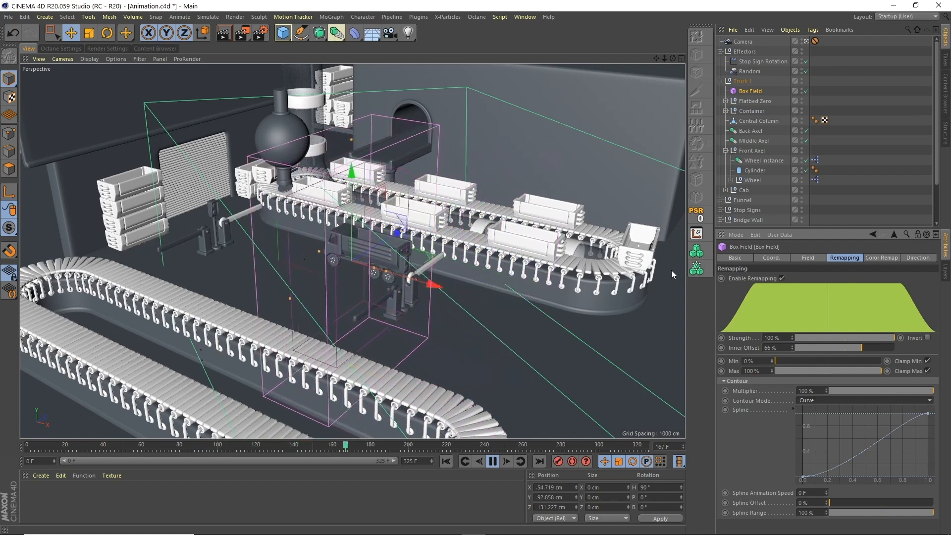
pyautogui.click(325, 447)
pyautogui.moveTo(326, 447)
pyautogui.mouseDown()
pyautogui.moveTo(316, 447)
pyautogui.moveTo(376, 447)
pyautogui.moveTo(319, 445)
pyautogui.mouseUp()
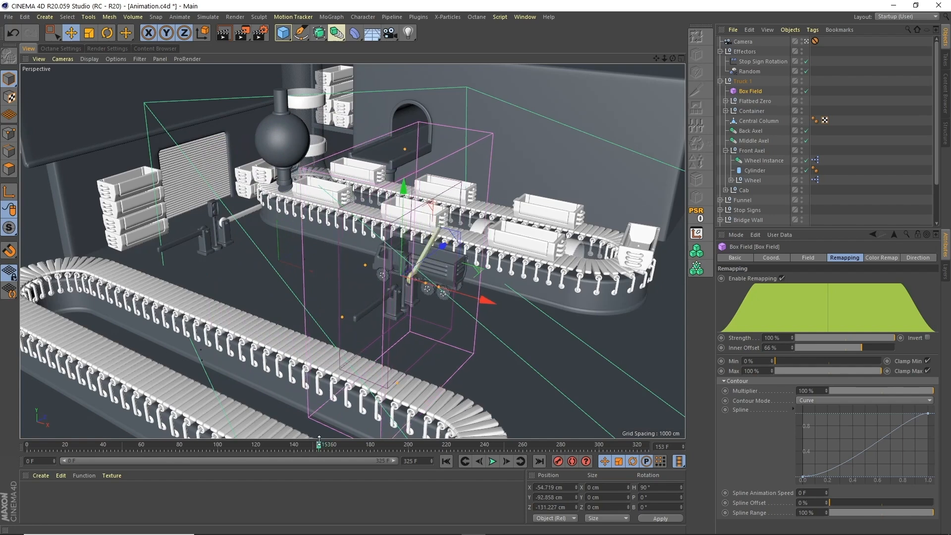
pyautogui.moveTo(442, 287); pyautogui.dragTo(520, 313)
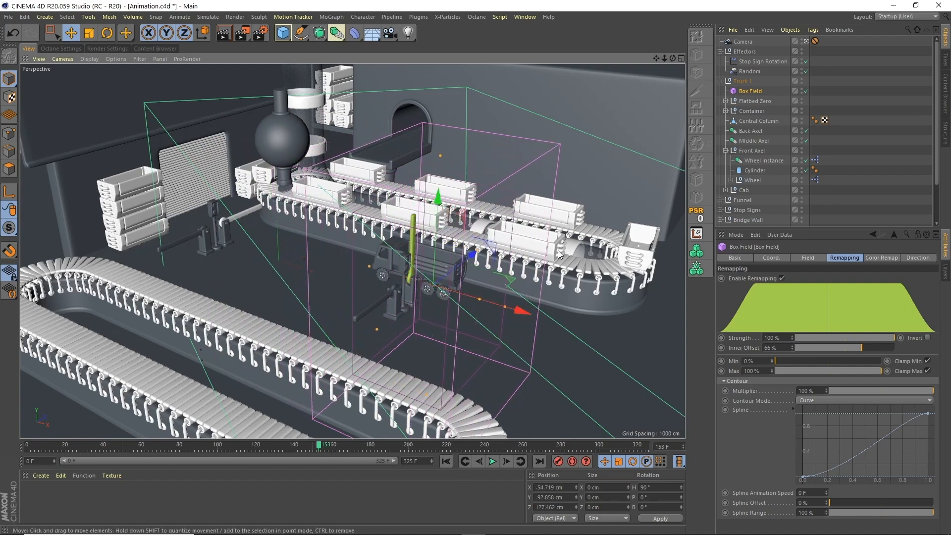
pyautogui.moveTo(672, 58); pyautogui.dragTo(713, 59)
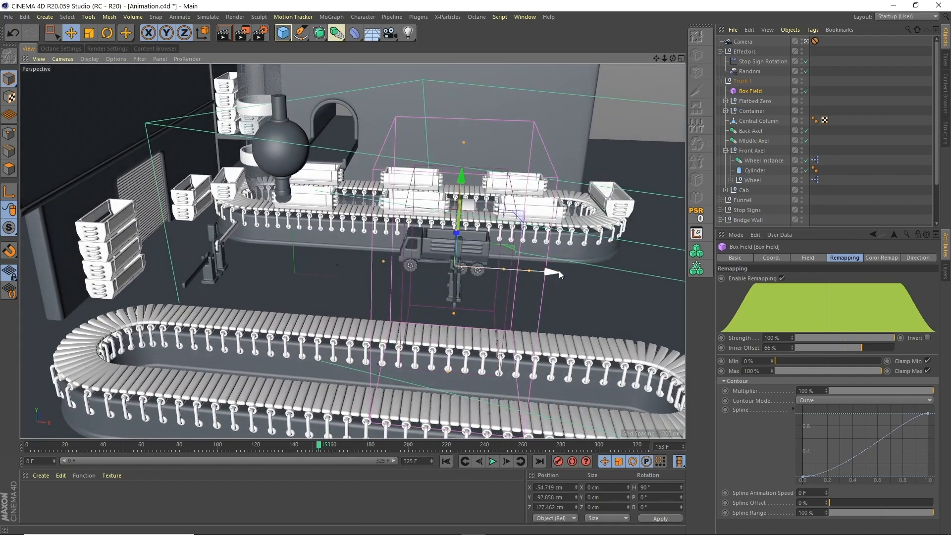
pyautogui.moveTo(558, 271); pyautogui.dragTo(562, 273)
pyautogui.moveTo(318, 446); pyautogui.dragTo(279, 445)
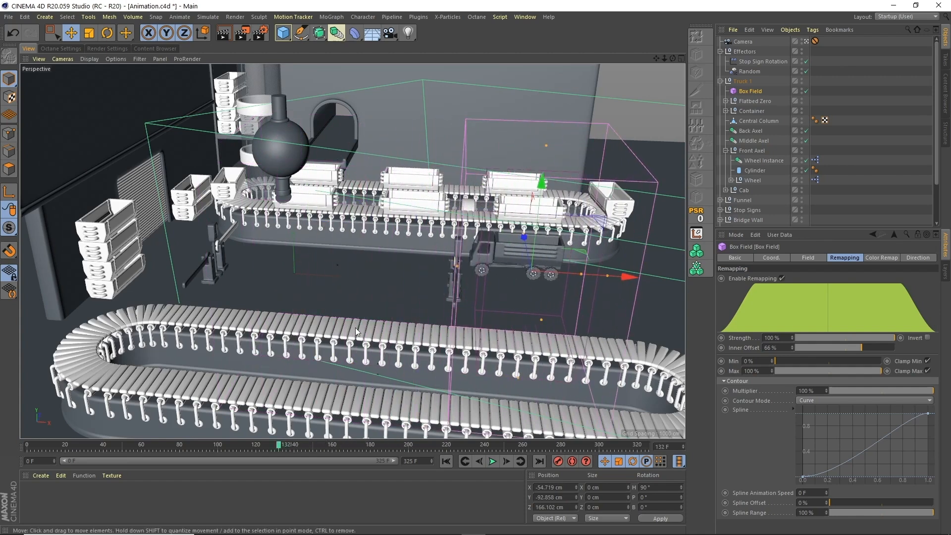
pyautogui.moveTo(673, 59); pyautogui.dragTo(664, 68)
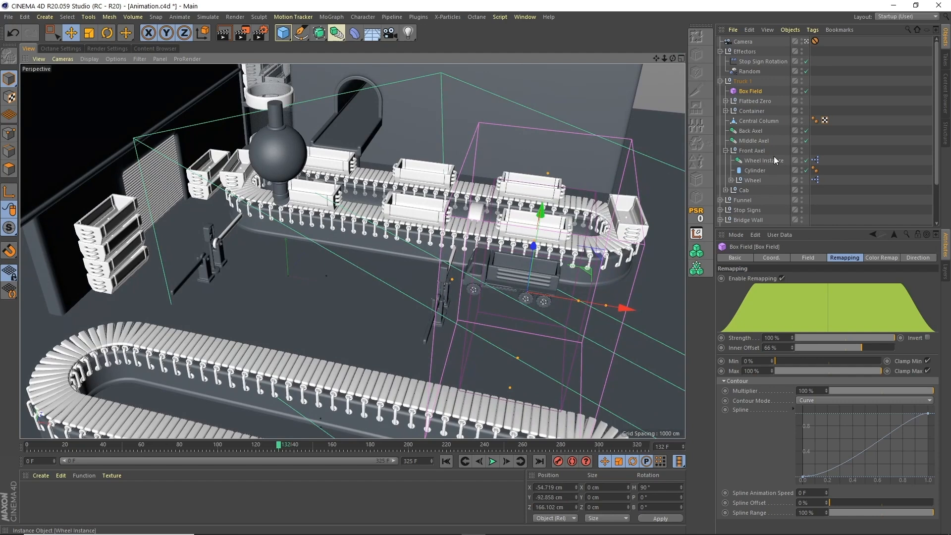
# Assign the Stop Sign Rotation effector to the Stop Sign cloner in Stop Sign Position 2.
pyautogui.click(726, 150)
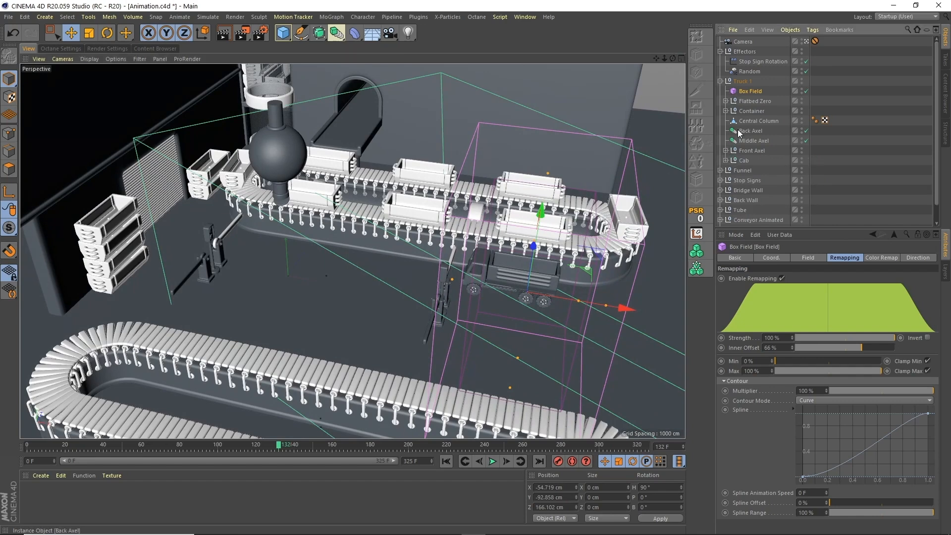
pyautogui.click(720, 81)
pyautogui.click(721, 101)
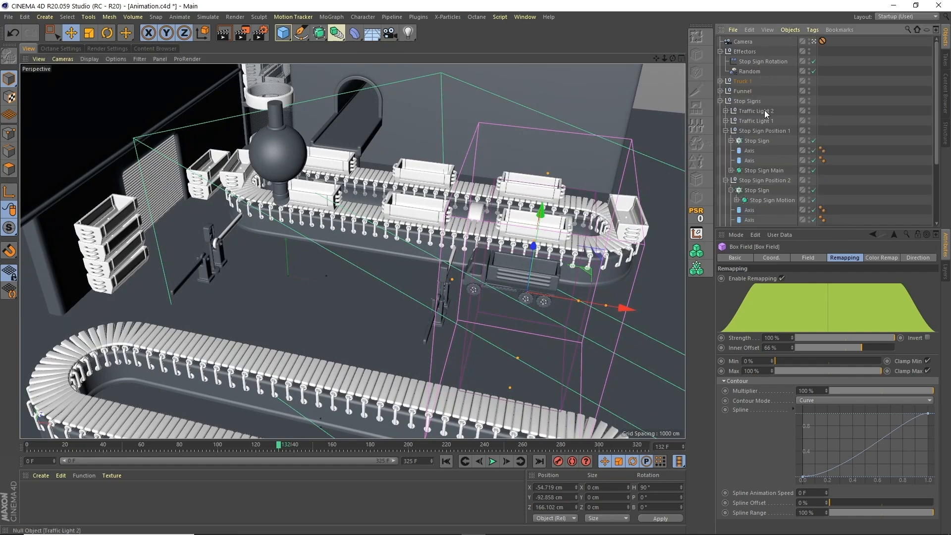
pyautogui.click(725, 131)
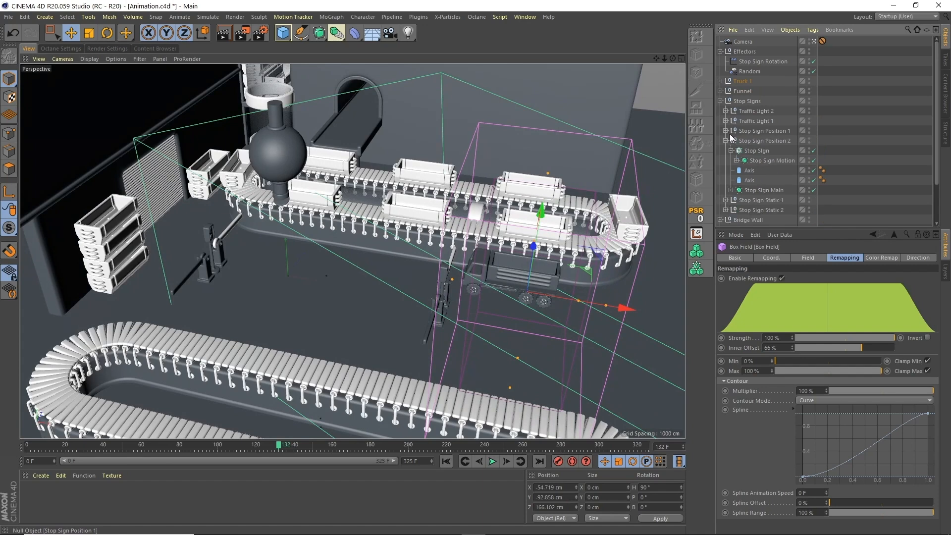
pyautogui.click(756, 150)
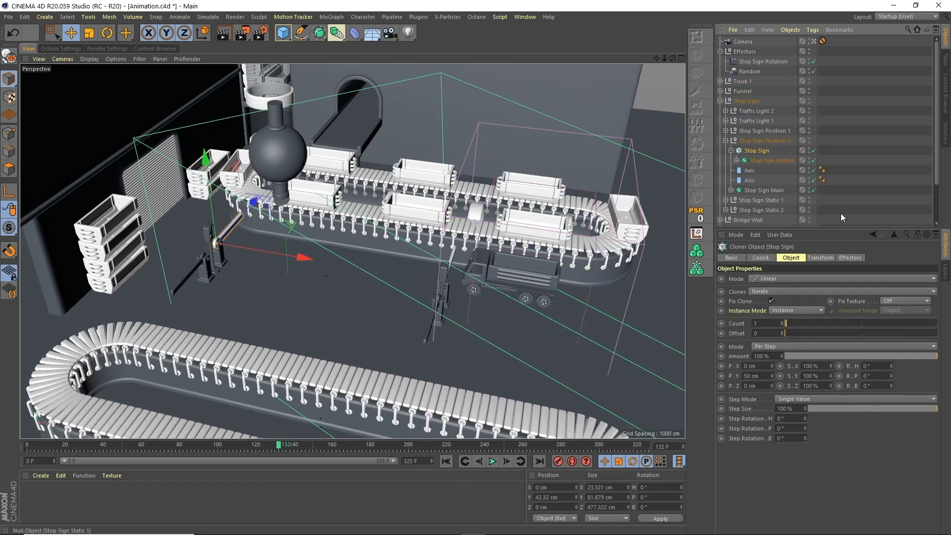
pyautogui.click(849, 258)
pyautogui.click(720, 81)
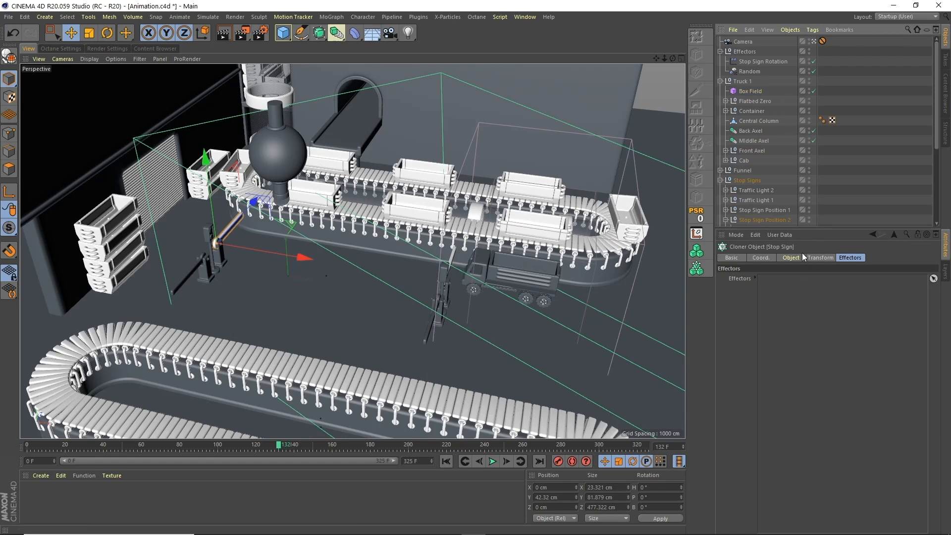
pyautogui.moveTo(763, 63); pyautogui.dragTo(816, 213)
pyautogui.moveTo(804, 330); pyautogui.dragTo(803, 328)
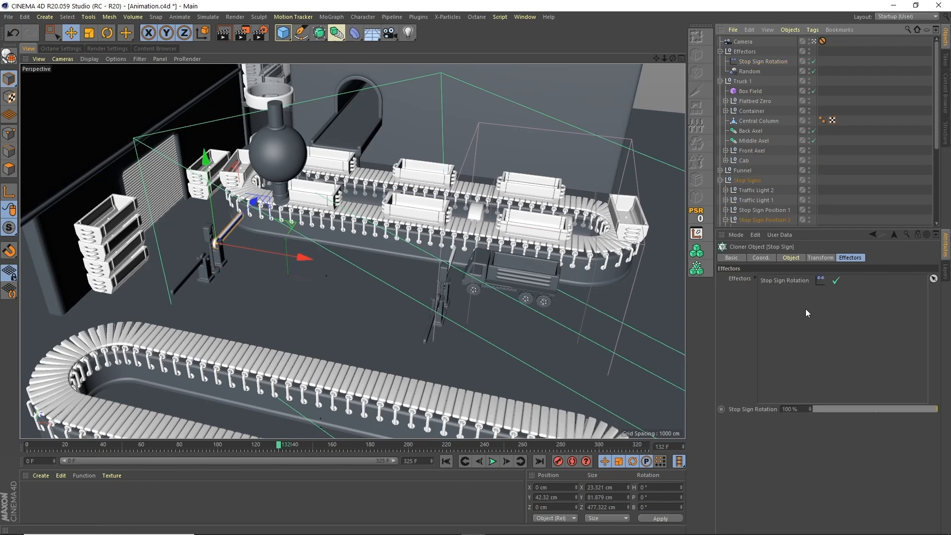
pyautogui.click(872, 123)
# Play the animation in the free view and through the camera to check both barriers as the truck passes.
pyautogui.click(762, 62)
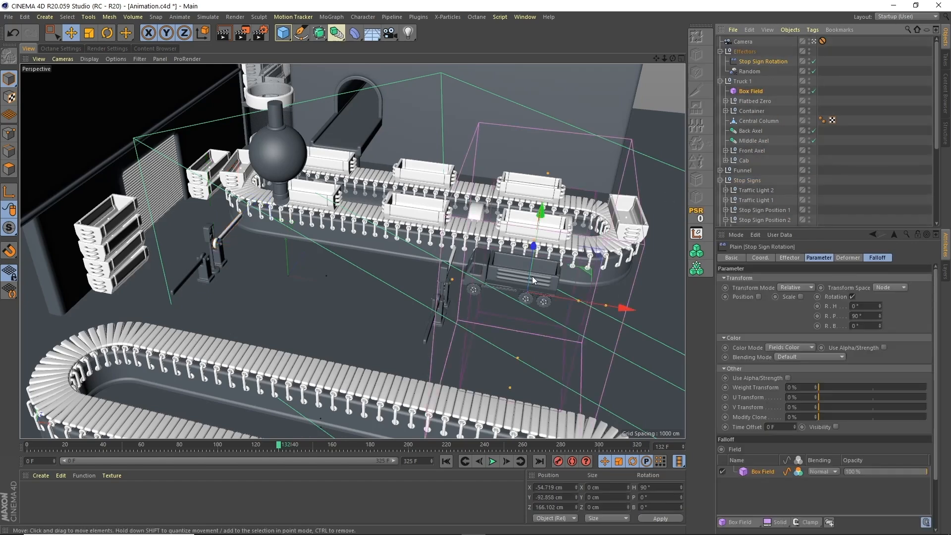
pyautogui.click(472, 462)
pyautogui.click(492, 461)
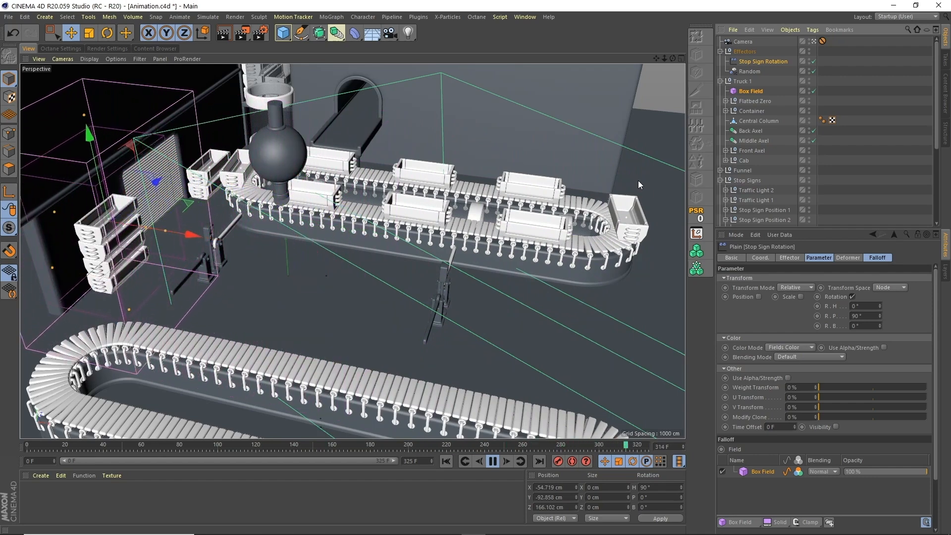
pyautogui.click(681, 58)
pyautogui.click(348, 58)
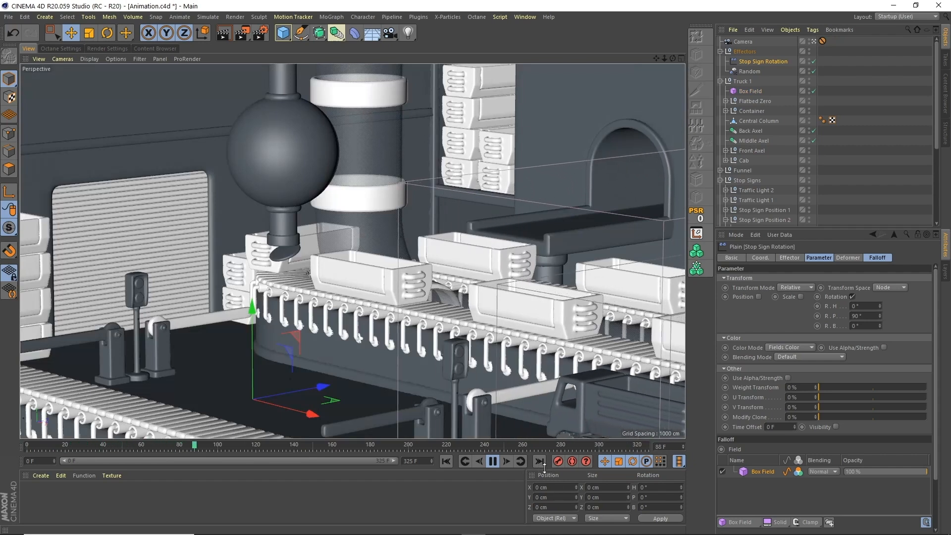
pyautogui.click(493, 461)
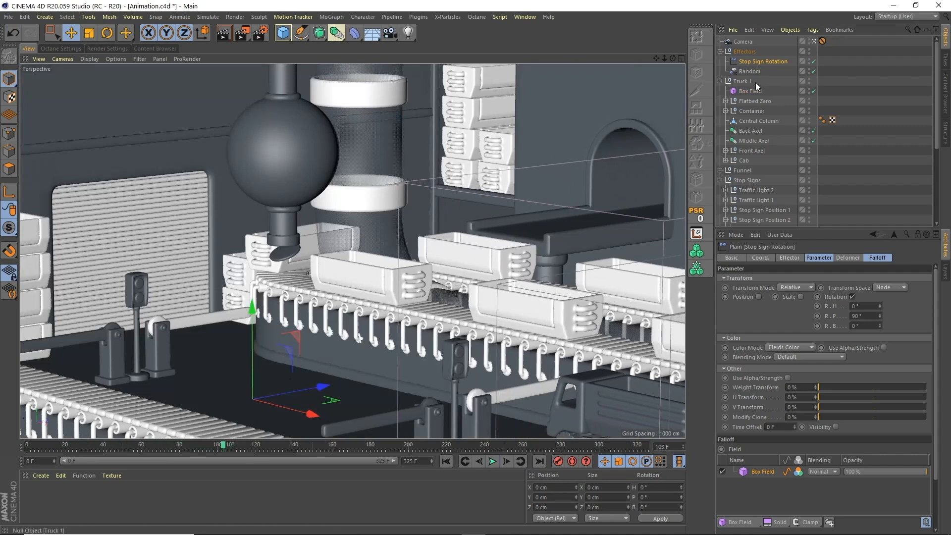
# Add a Plain effector to the Back Wall's Door cloner and place it in the Effectors group.
pyautogui.click(719, 80)
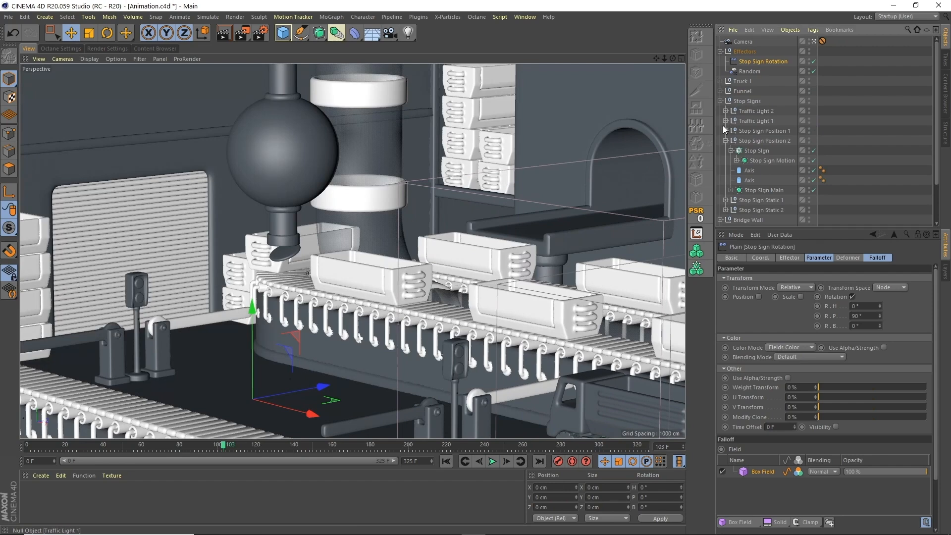
pyautogui.click(719, 100)
pyautogui.click(719, 120)
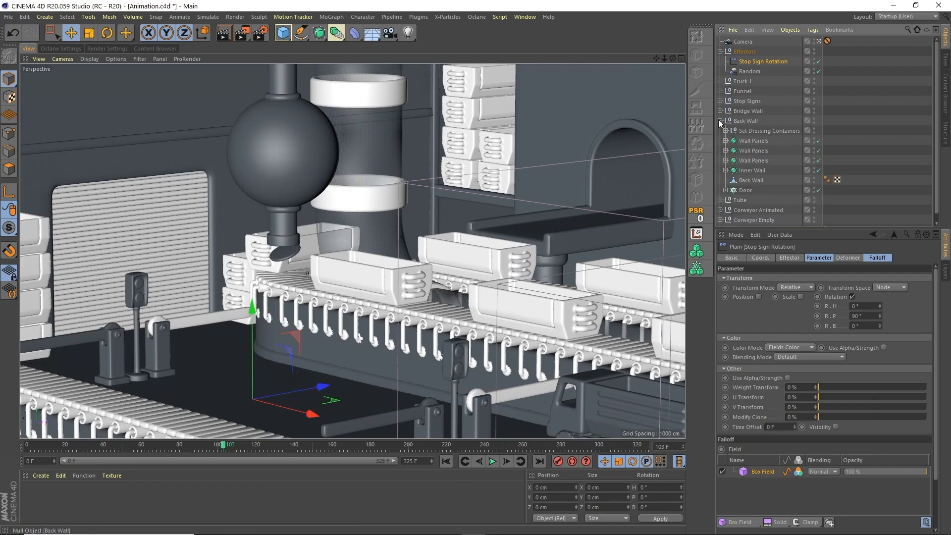
pyautogui.click(740, 190)
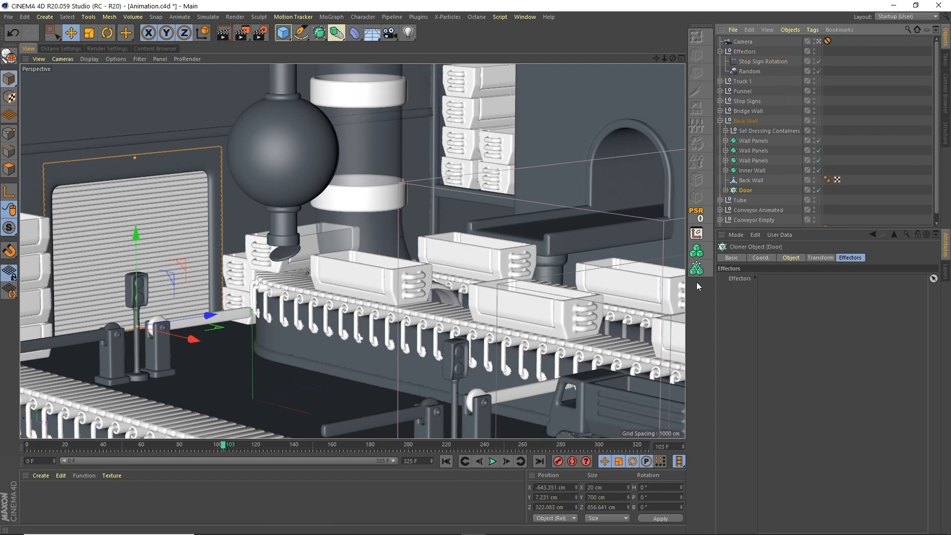
pyautogui.click(339, 18)
pyautogui.moveTo(347, 31)
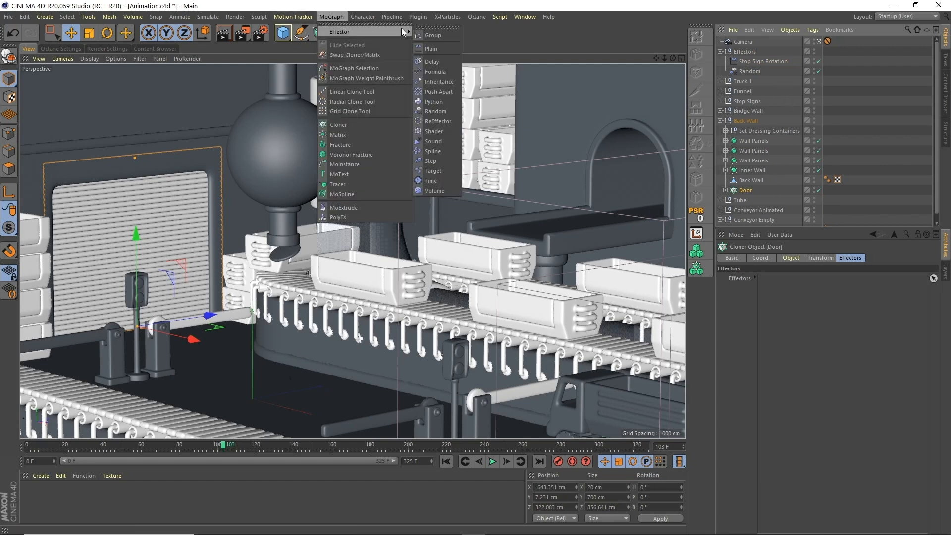
pyautogui.click(426, 47)
pyautogui.moveTo(743, 49); pyautogui.dragTo(748, 62)
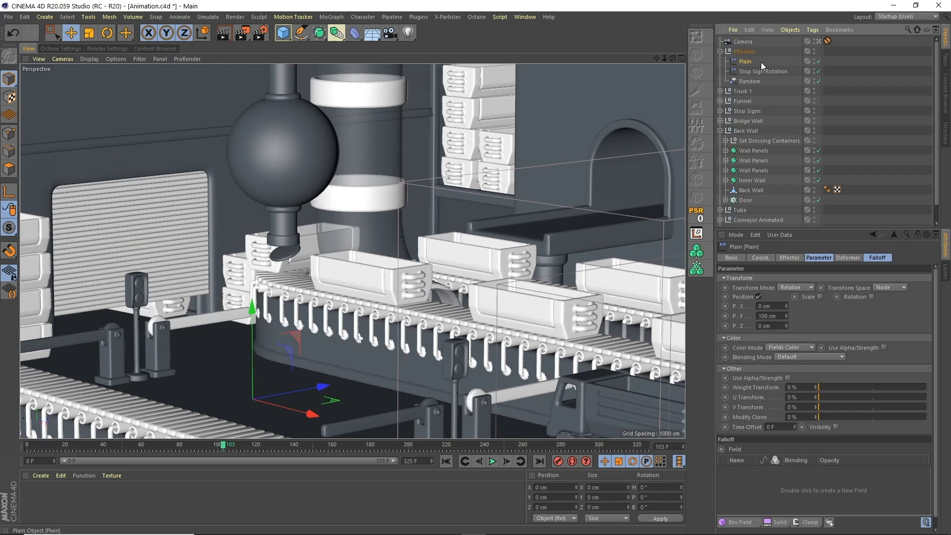
# Rename the new Plain effector as Rolling Shutter.
pyautogui.doubleClick(749, 61)
pyautogui.write('S')
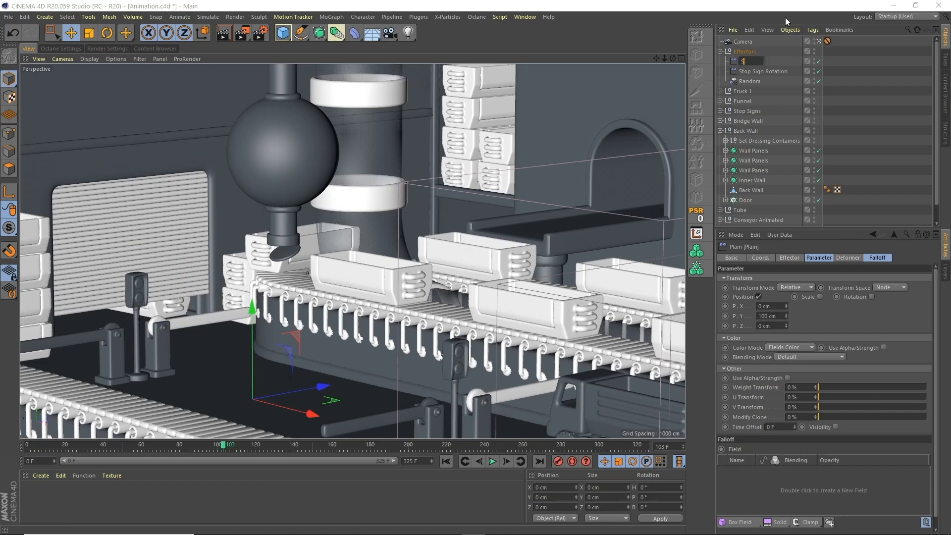
pyautogui.press('BackSpace')
pyautogui.write('Roller Shutter')
pyautogui.press('Return')
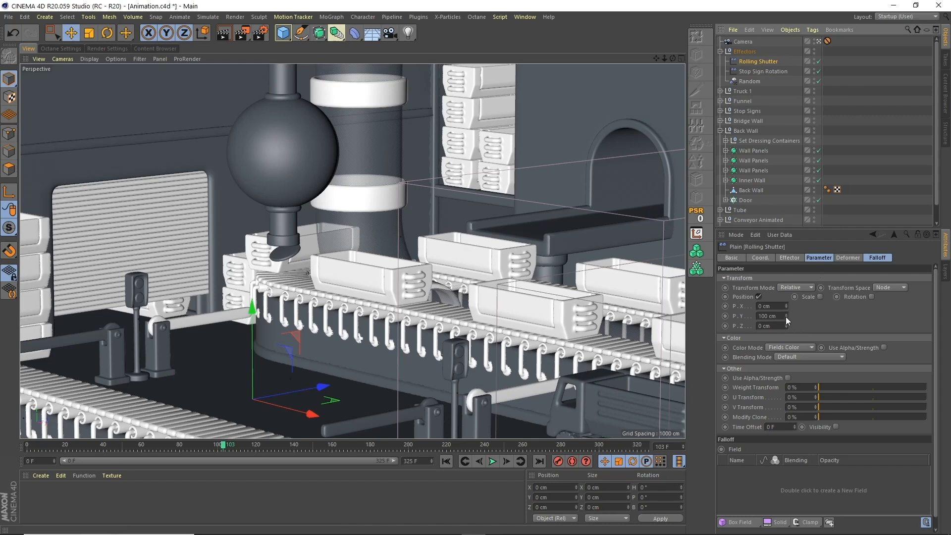
# Set the Rolling Shutter effector's Y position to 450 cm, after trying 300 cm and 400 cm.
pyautogui.moveTo(785, 315); pyautogui.dragTo(783, 313)
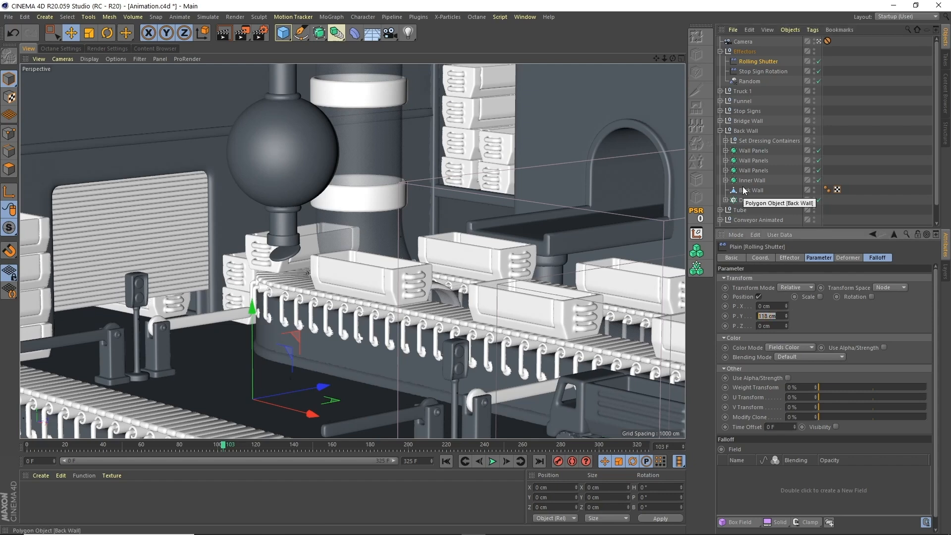
pyautogui.write('300')
pyautogui.press('Return')
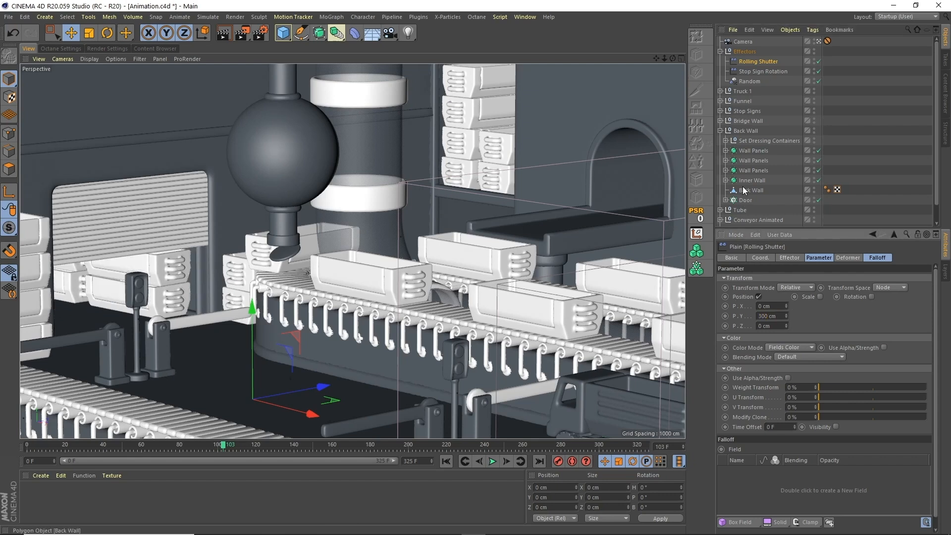
pyautogui.doubleClick(778, 317)
pyautogui.write('400')
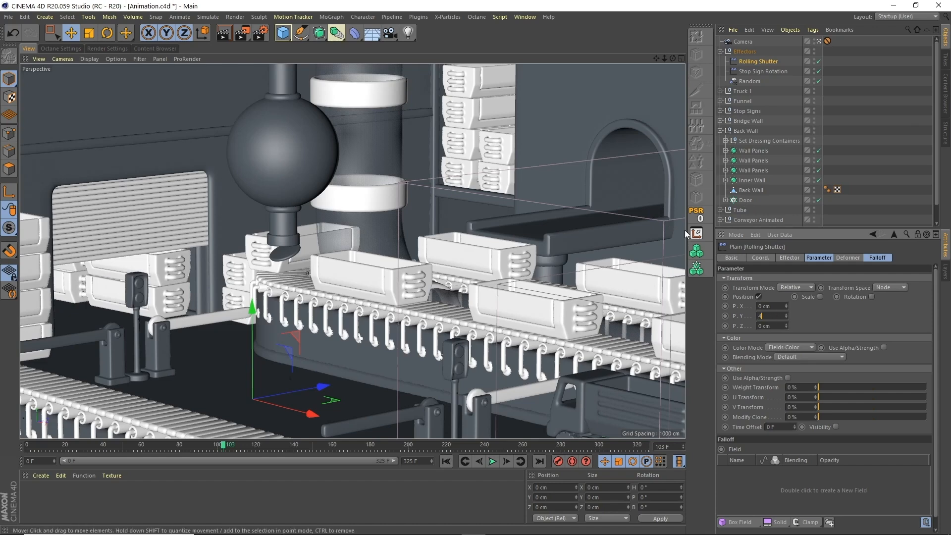
pyautogui.press('Return')
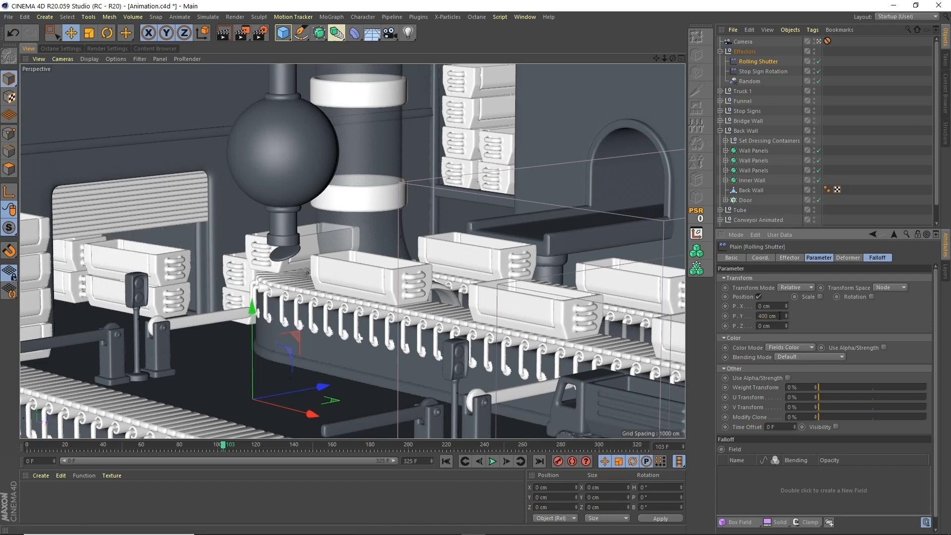
pyautogui.write('450')
pyautogui.press('Return')
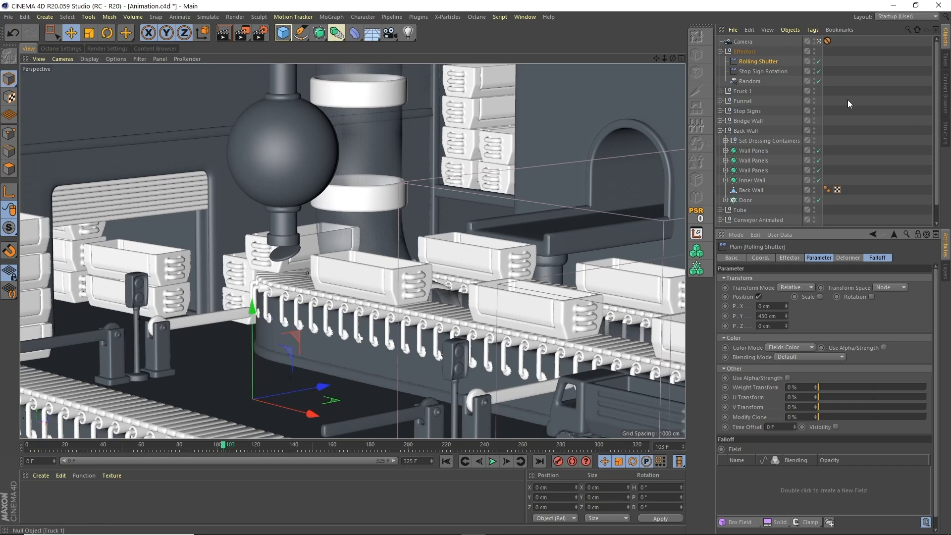
# Try the truck's Box Field as the Rolling Shutter's falloff, check the door at frame 247, and remove the field from the falloff.
pyautogui.click(876, 258)
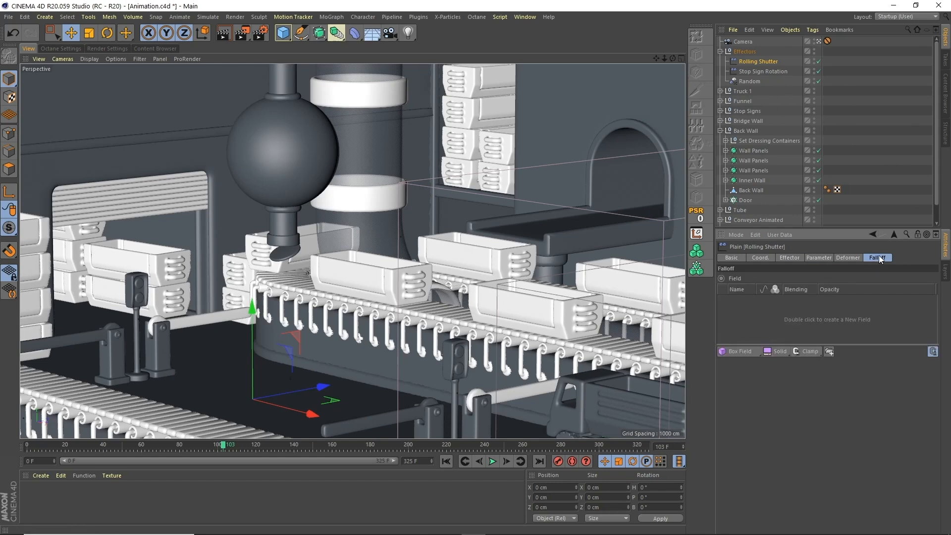
pyautogui.click(720, 130)
pyautogui.click(720, 91)
pyautogui.moveTo(748, 99); pyautogui.dragTo(783, 257)
pyautogui.moveTo(769, 319); pyautogui.dragTo(771, 313)
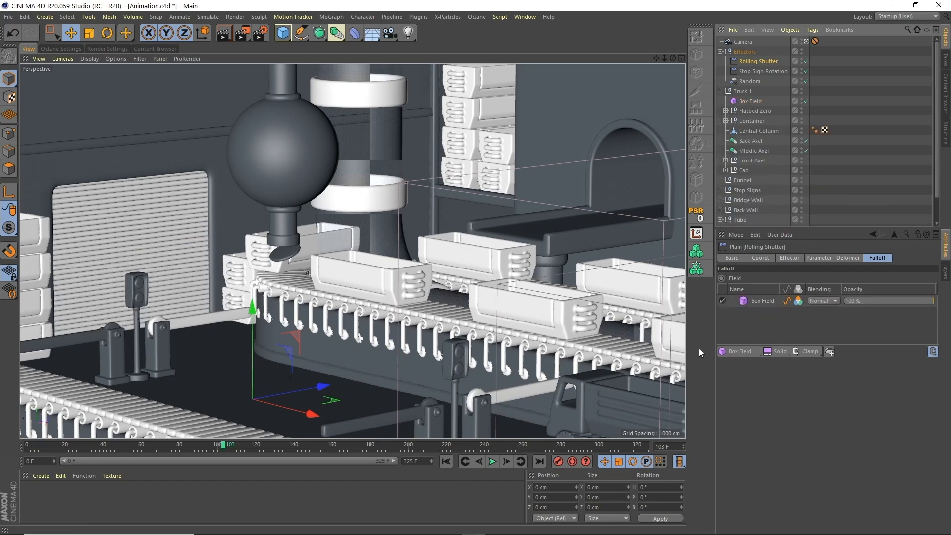
pyautogui.moveTo(399, 444); pyautogui.dragTo(498, 444)
pyautogui.click(760, 300)
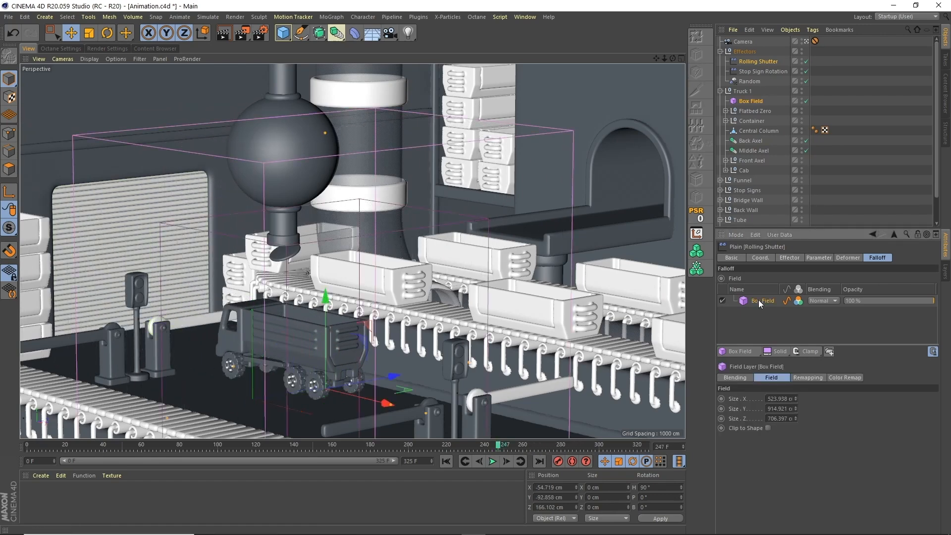
pyautogui.press('Delete')
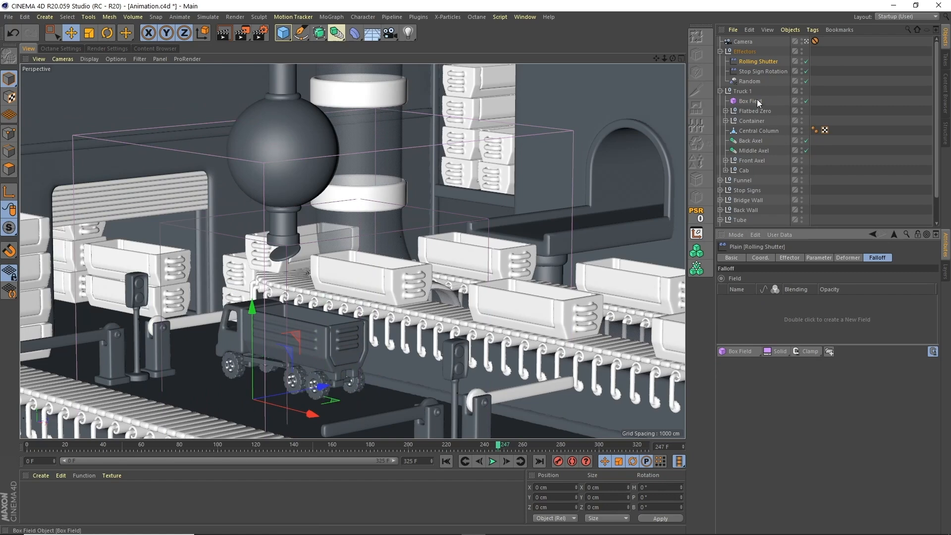
# Rename the Box Field under Truck 1 as Stop Sign Field.
pyautogui.click(756, 100)
pyautogui.doubleClick(756, 101)
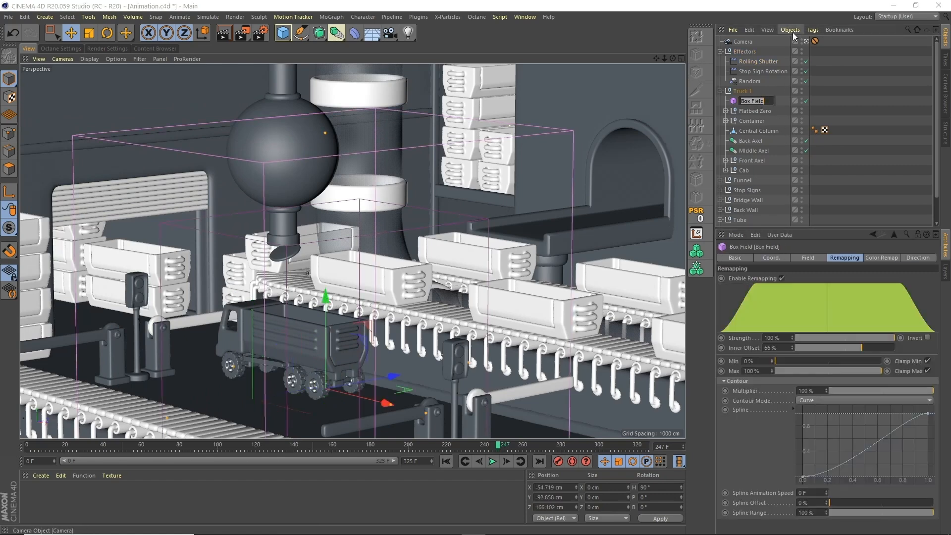
pyautogui.write('Stop Sign Field')
pyautogui.press('Return')
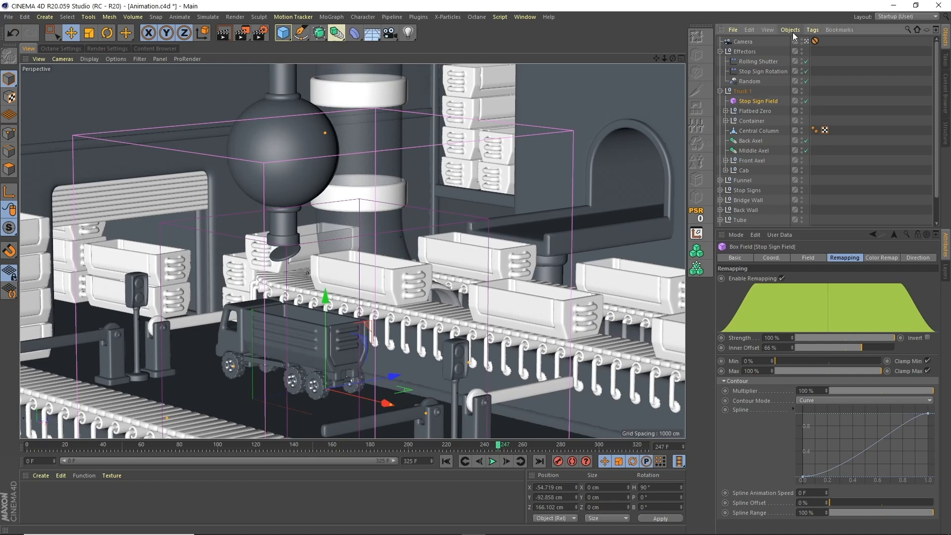
# Duplicate the Stop Sign Field within Truck 1 and name the copy Shutter Door Field.
pyautogui.keyDown('ctrl'); pyautogui.moveTo(750, 103); pyautogui.dragTo(750, 107); pyautogui.keyUp('ctrl')
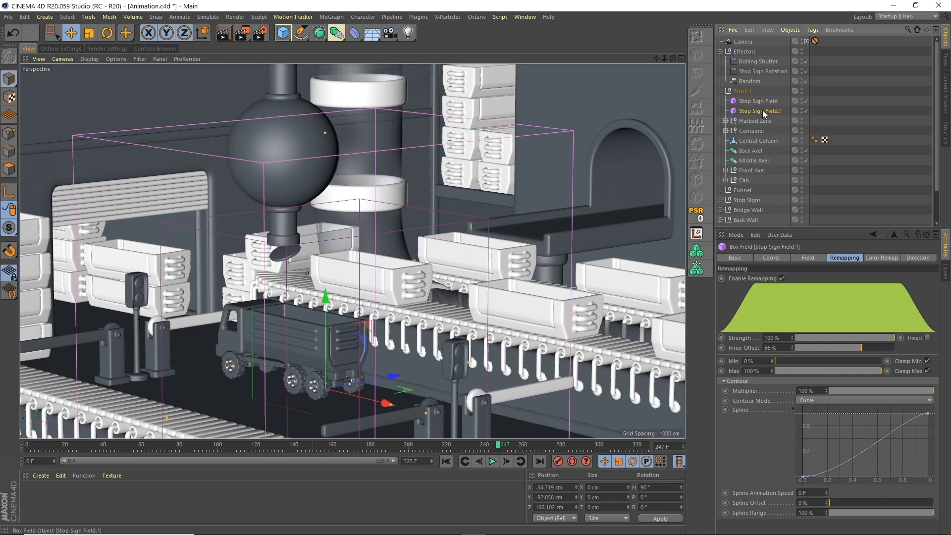
pyautogui.doubleClick(762, 111)
pyautogui.write('S')
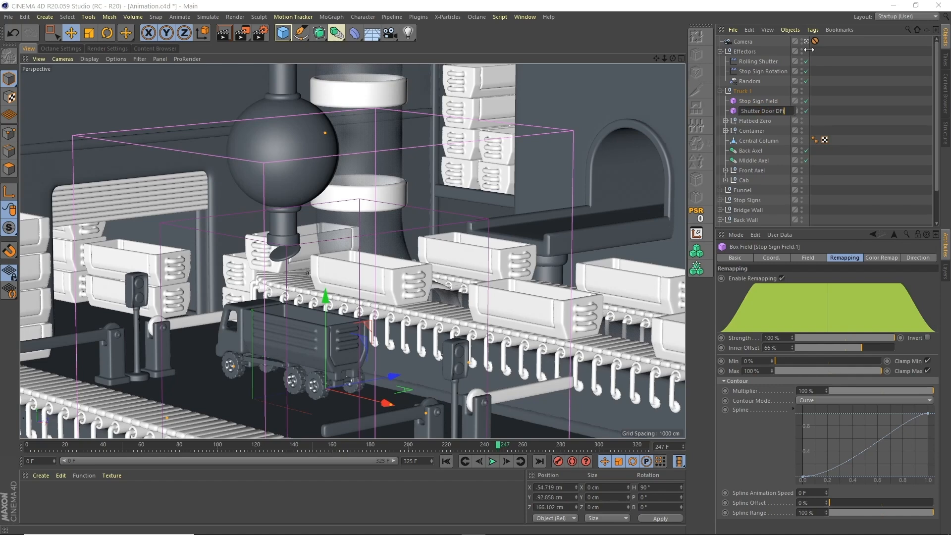
pyautogui.write('hutter Door Field')
pyautogui.press('Return')
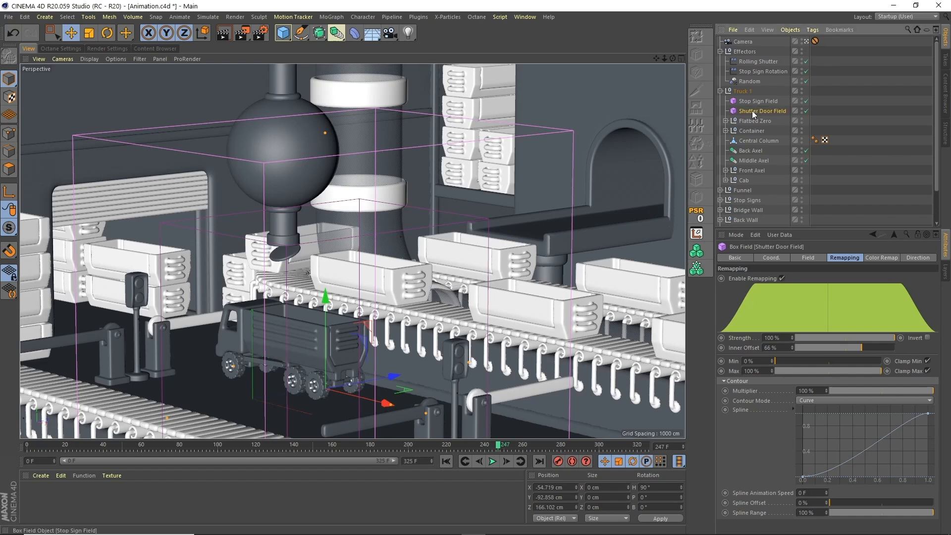
# Move the Shutter Door Field forward along the truck toward the shutter, to about Z -24 cm.
pyautogui.click(674, 57)
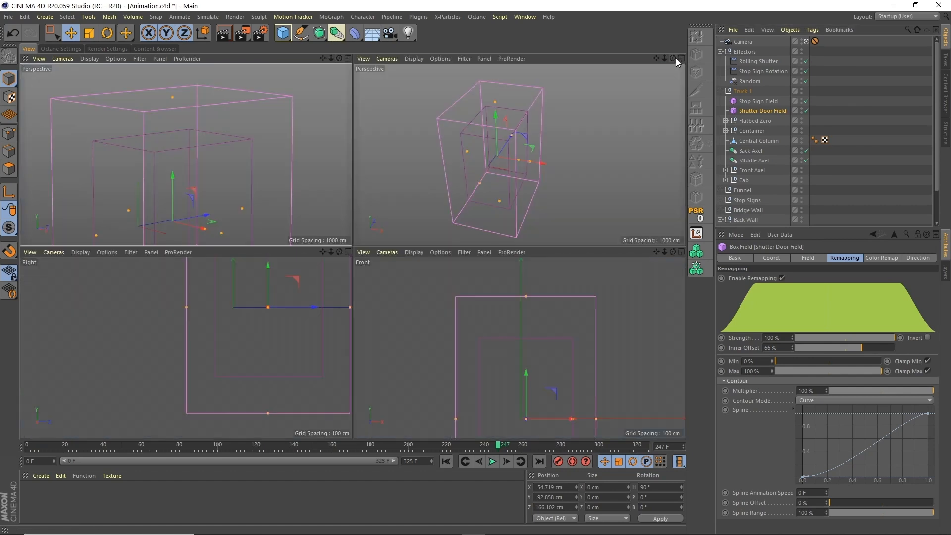
pyautogui.moveTo(672, 58); pyautogui.dragTo(691, 58)
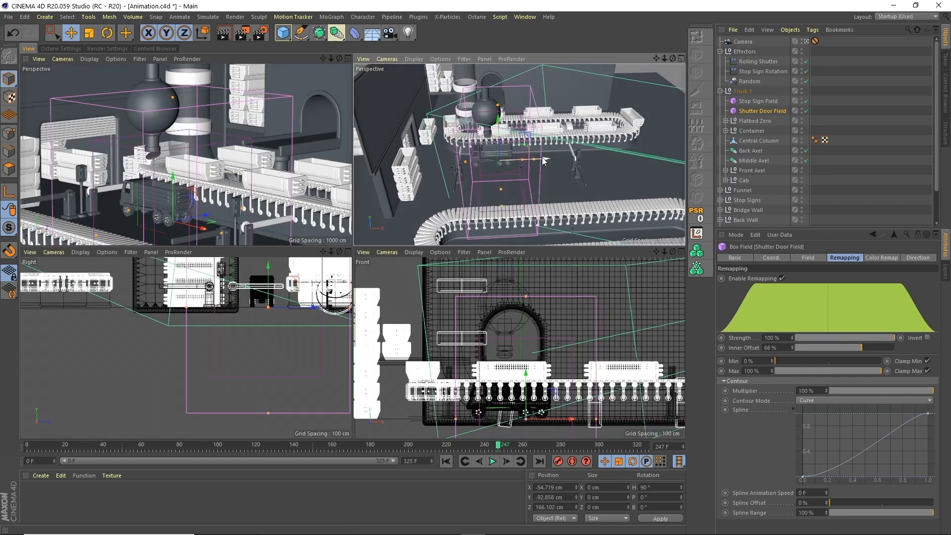
pyautogui.moveTo(543, 160); pyautogui.dragTo(529, 163)
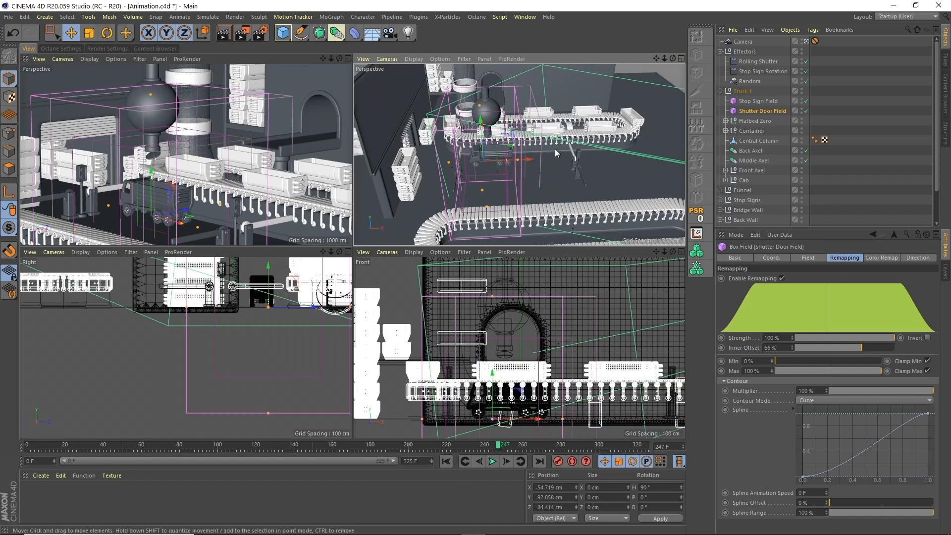
pyautogui.moveTo(518, 160); pyautogui.dragTo(506, 164)
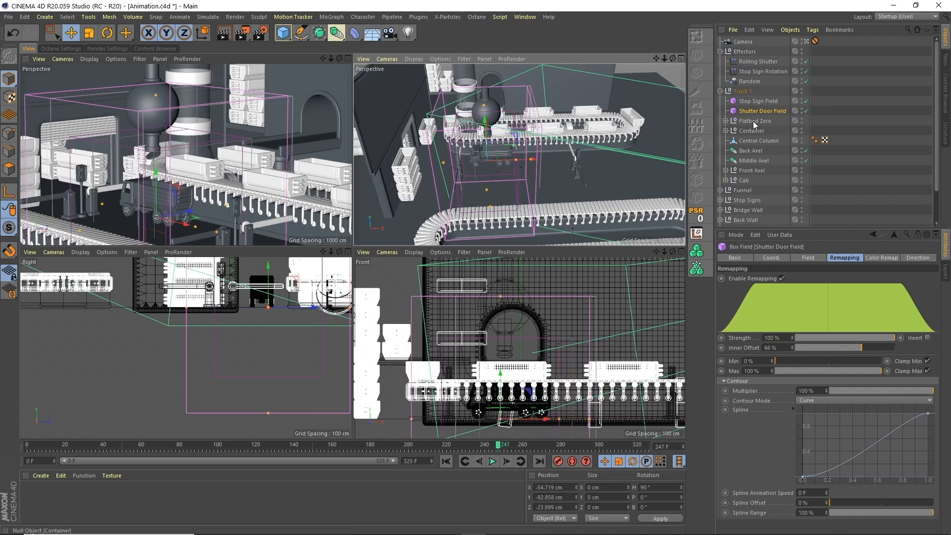
# Assign the Shutter Door Field to the Rolling Shutter effector's falloff and hide both truck fields in the single perspective view.
pyautogui.click(766, 62)
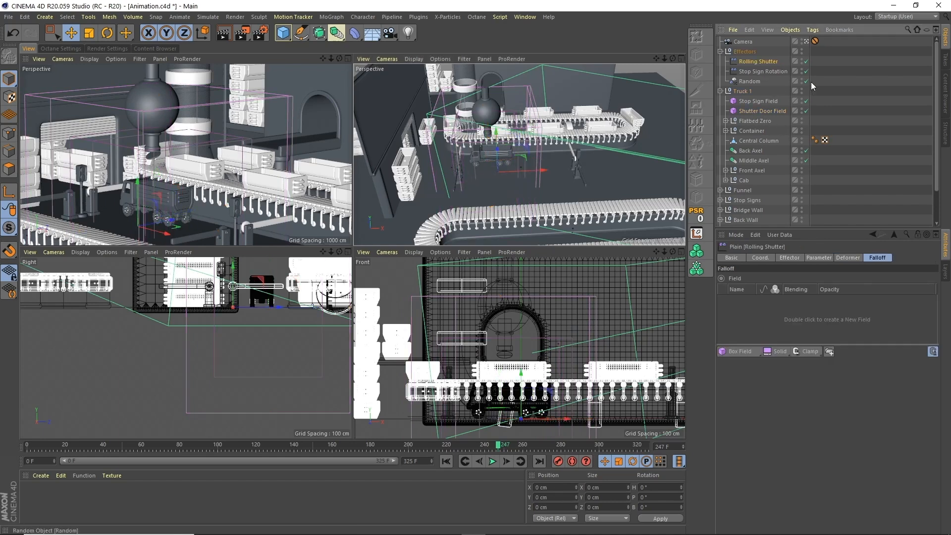
pyautogui.moveTo(792, 296); pyautogui.dragTo(787, 302)
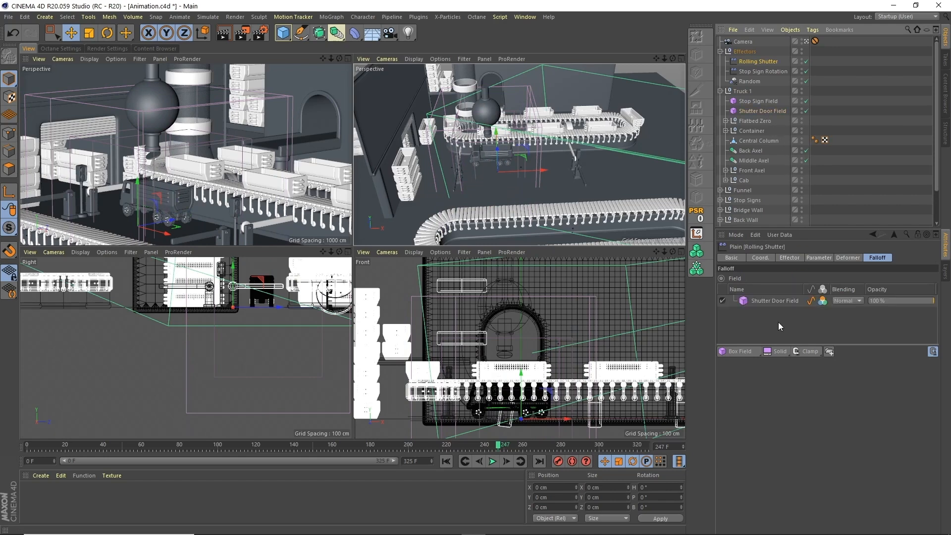
pyautogui.press('F1')
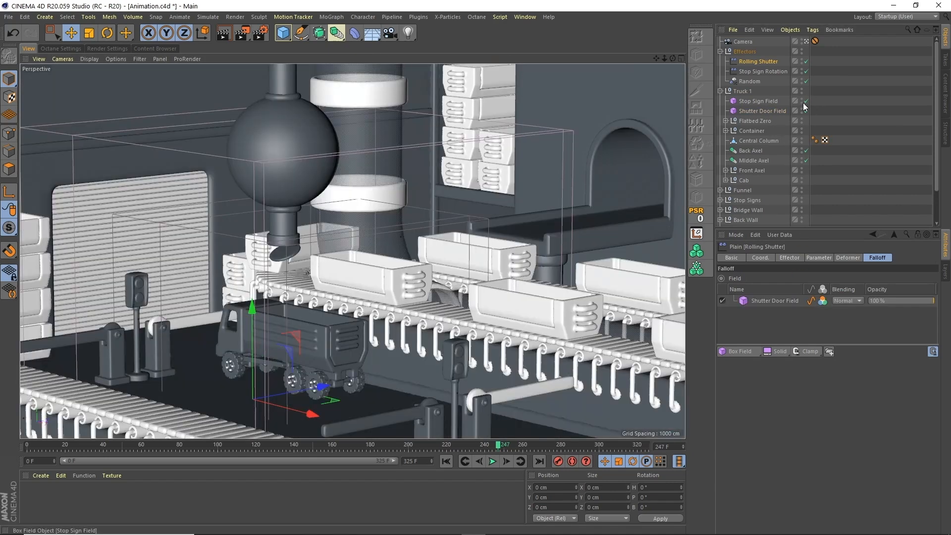
pyautogui.click(836, 91)
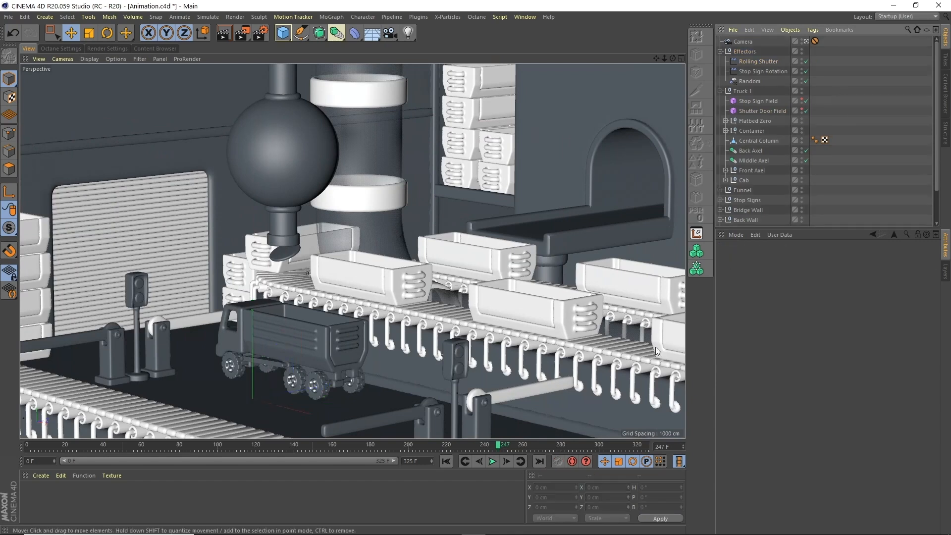
# Play the animation from the start and scrub back to frame 275 to check the shutter door's timing against the truck.
pyautogui.click(446, 461)
pyautogui.click(491, 460)
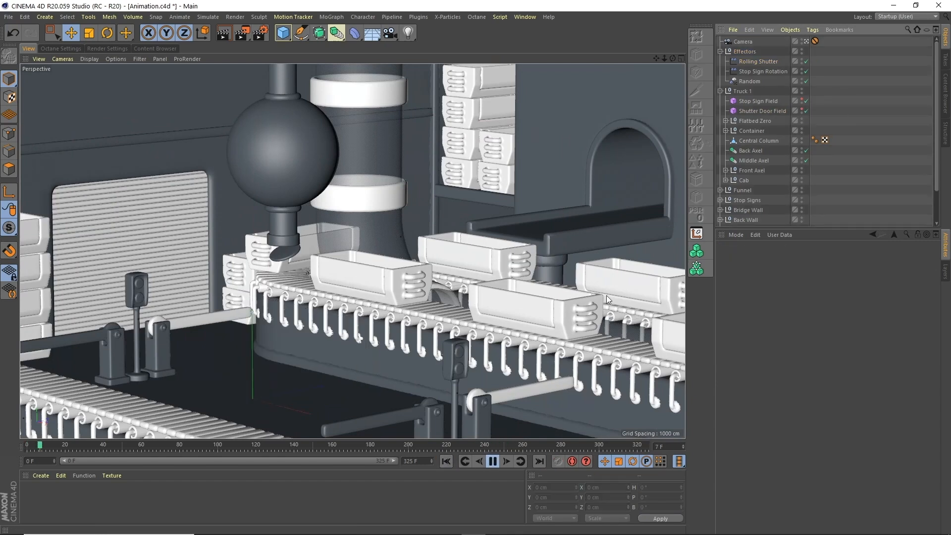
pyautogui.click(466, 446)
pyautogui.moveTo(493, 450); pyautogui.dragTo(605, 432)
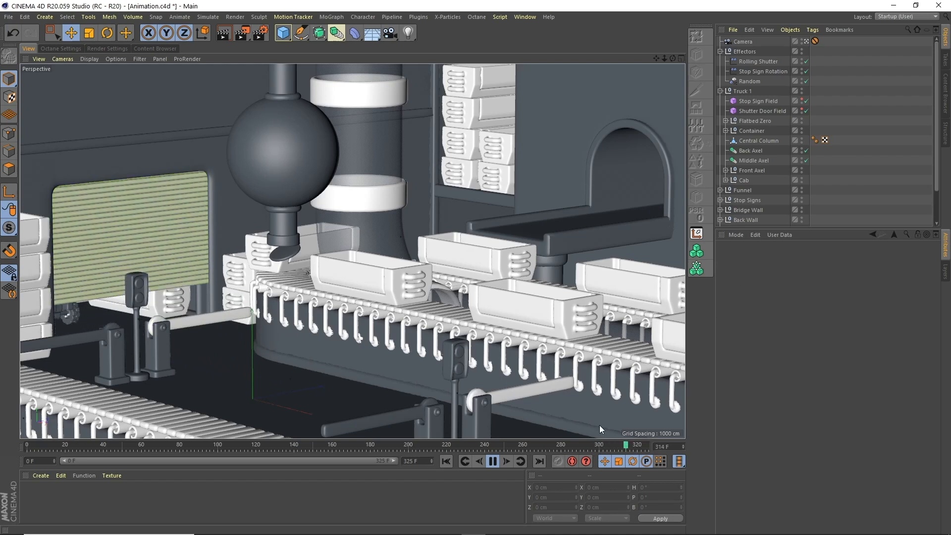
pyautogui.click(494, 462)
pyautogui.moveTo(612, 445); pyautogui.dragTo(551, 447)
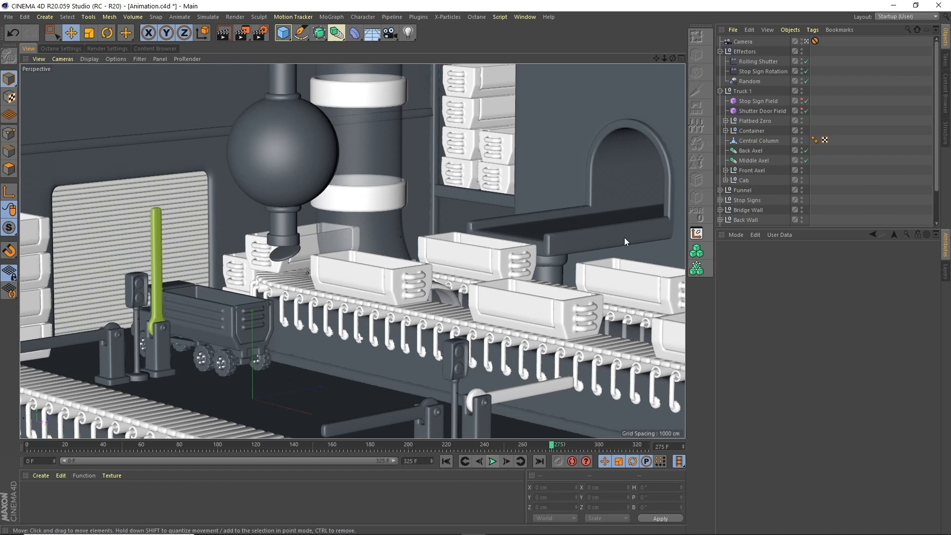
# Shrink the Shutter Door Field's inner zone in the overview perspective to an Inner Offset of about 48%.
pyautogui.click(770, 111)
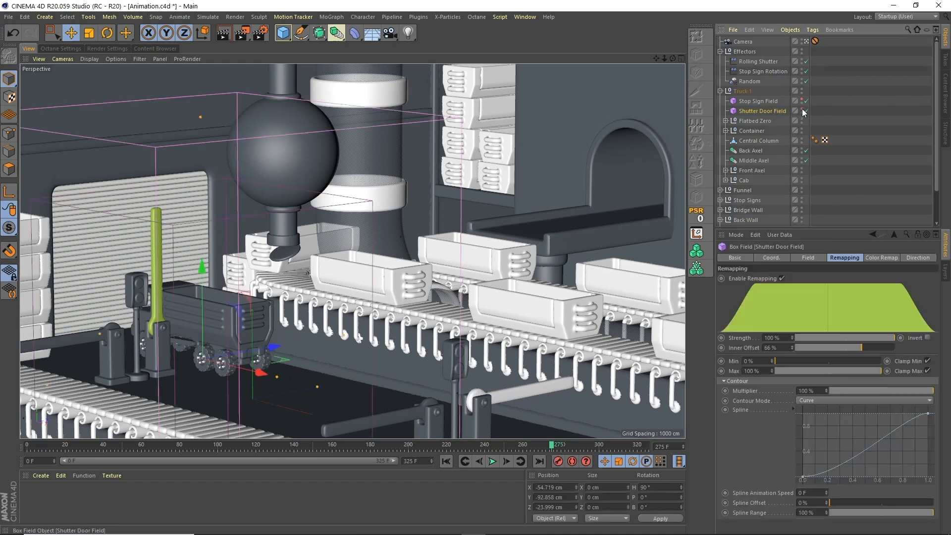
pyautogui.click(681, 58)
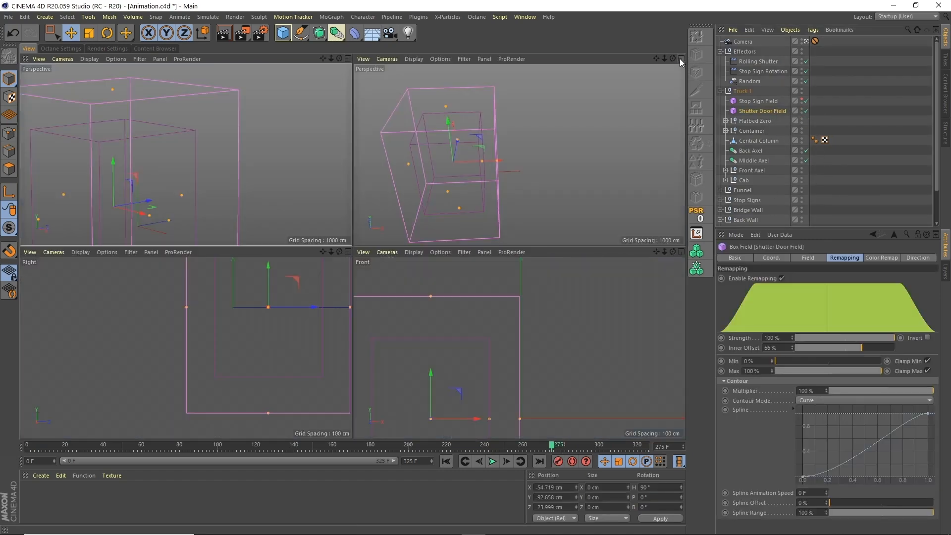
pyautogui.click(681, 58)
pyautogui.moveTo(664, 58); pyautogui.dragTo(335, 232)
pyautogui.moveTo(265, 267); pyautogui.dragTo(237, 254)
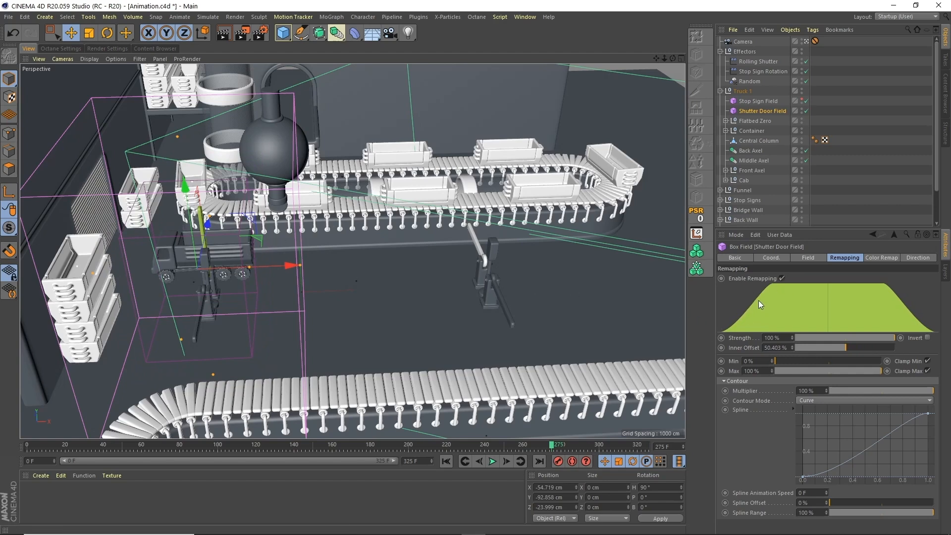
pyautogui.moveTo(250, 267); pyautogui.dragTo(247, 267)
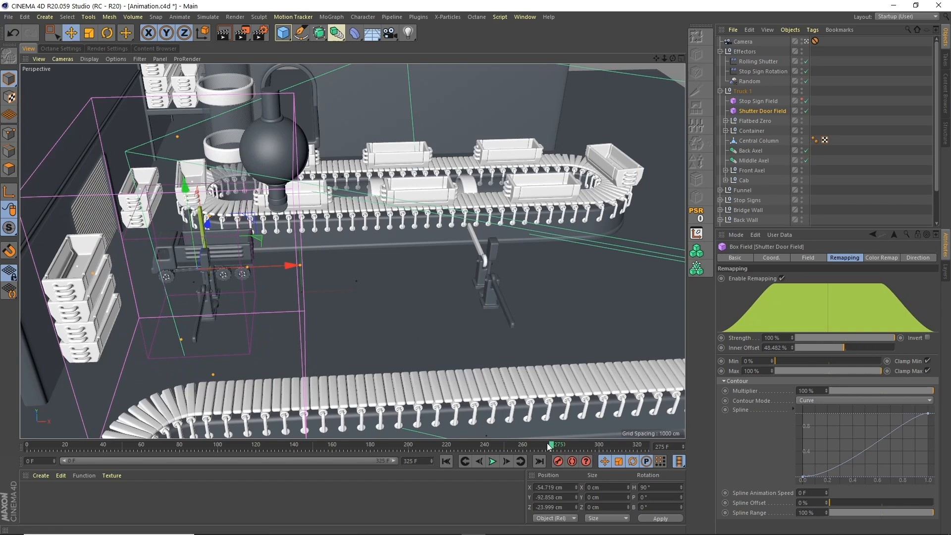
# Scrub from frame 275 to 325 to examine the shutter's closing, and return to the single camera view with Truck 1 collapsed.
pyautogui.moveTo(551, 446); pyautogui.dragTo(647, 404)
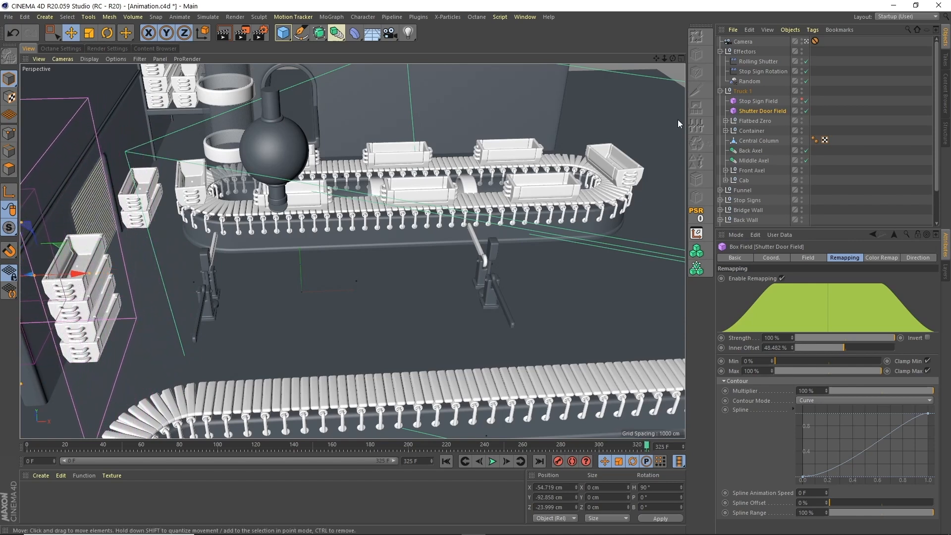
pyautogui.middleClick(350, 60)
pyautogui.middleClick(349, 60)
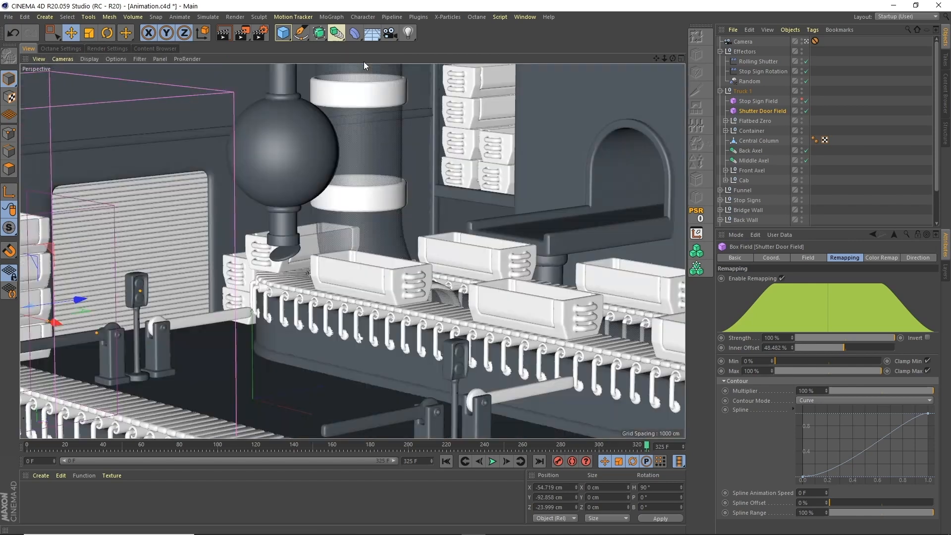
pyautogui.click(800, 98)
pyautogui.click(720, 91)
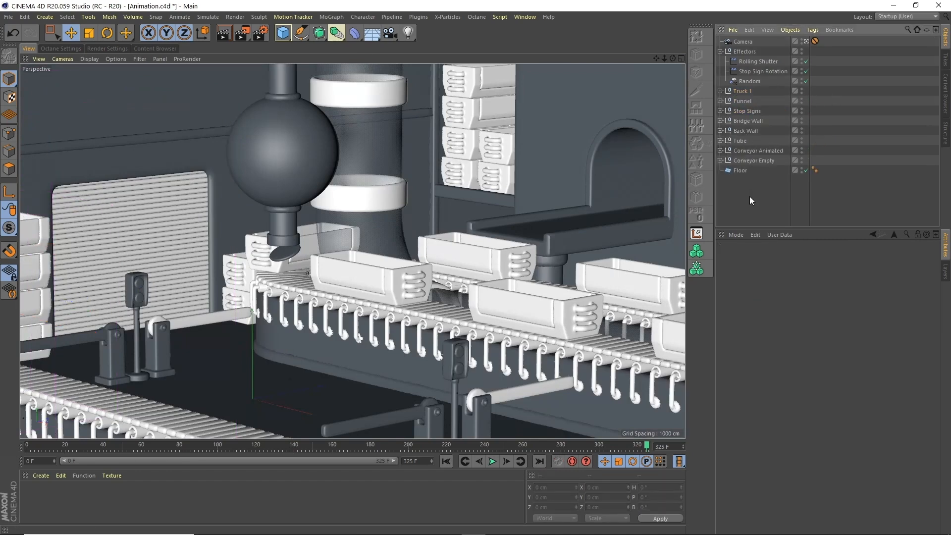
# Play the animation to check the shutter door's timing and hide both truck fields in the viewport.
pyautogui.click(492, 461)
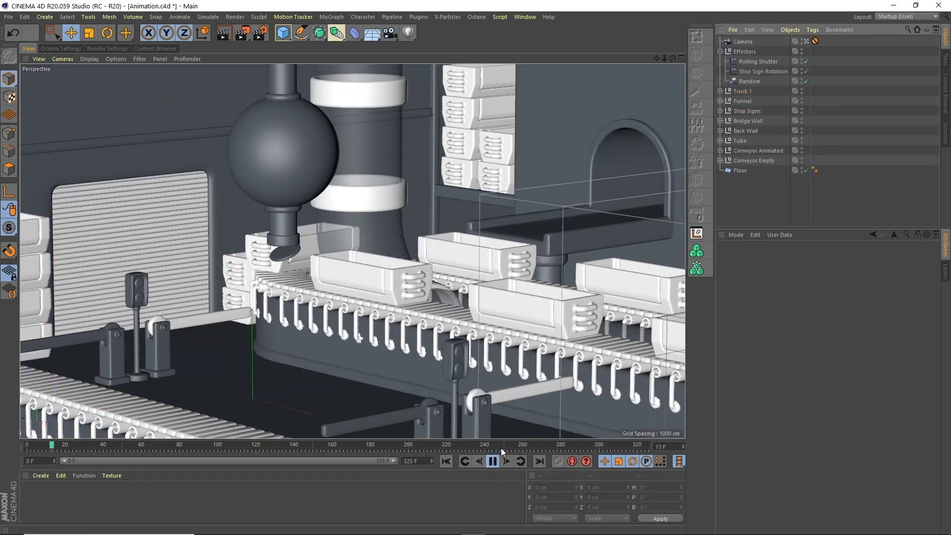
pyautogui.click(720, 91)
pyautogui.doubleClick(800, 98)
pyautogui.doubleClick(801, 108)
pyautogui.click(802, 93)
pyautogui.click(802, 94)
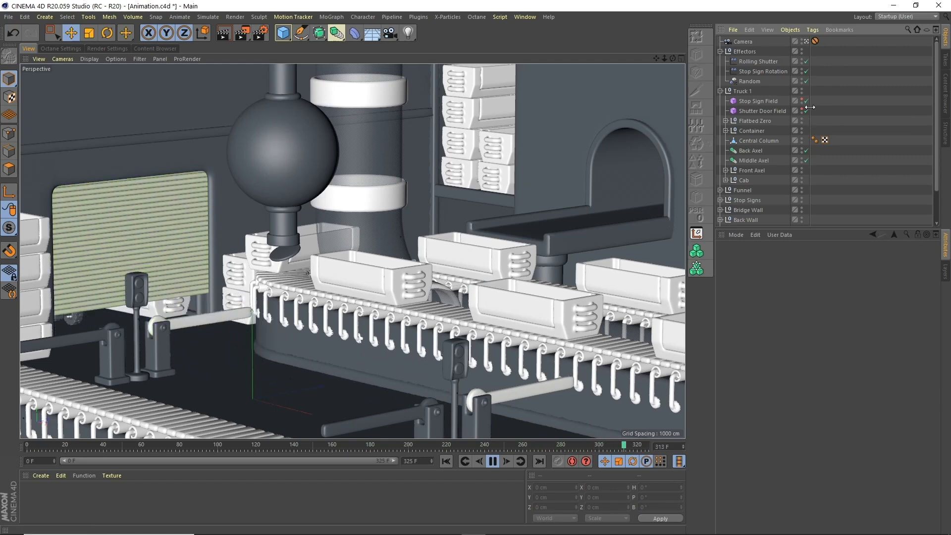
pyautogui.click(493, 461)
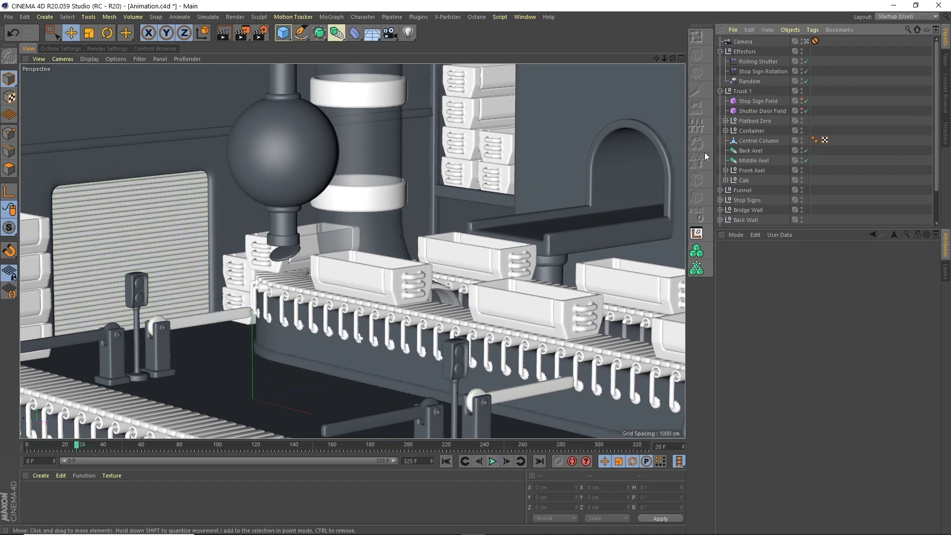
# Shrink the Stop Sign Field's inner zone around the truck to an Inner Offset of about 56%.
pyautogui.click(766, 100)
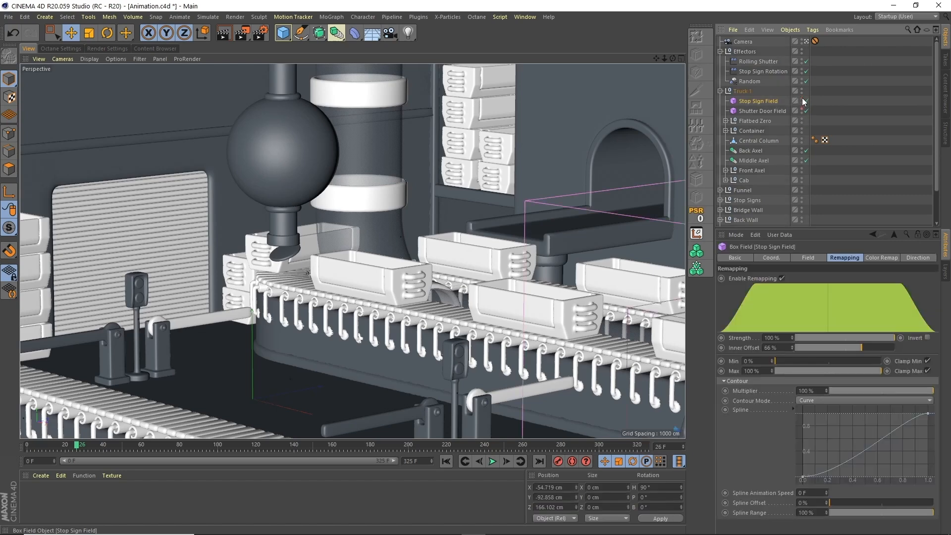
pyautogui.click(681, 58)
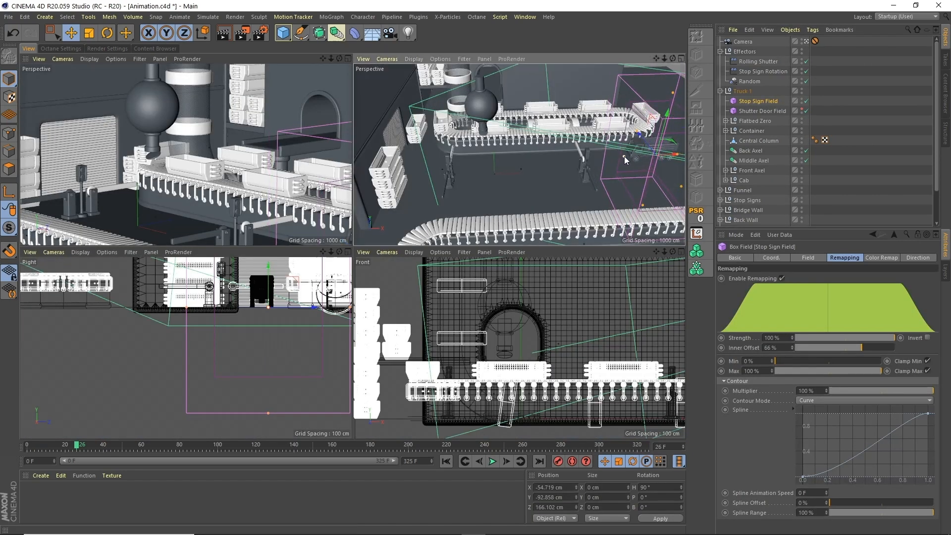
pyautogui.moveTo(655, 58); pyautogui.dragTo(510, 69)
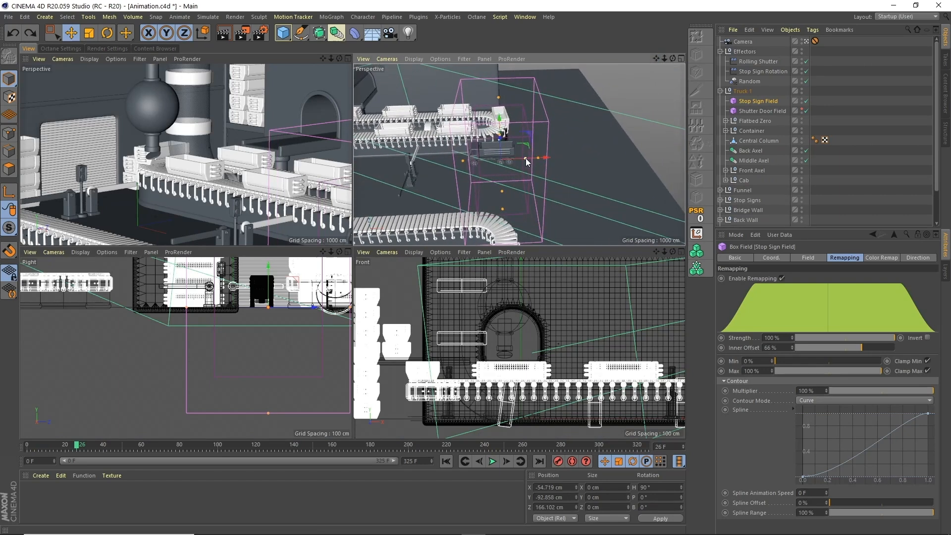
pyautogui.moveTo(522, 157); pyautogui.dragTo(540, 158)
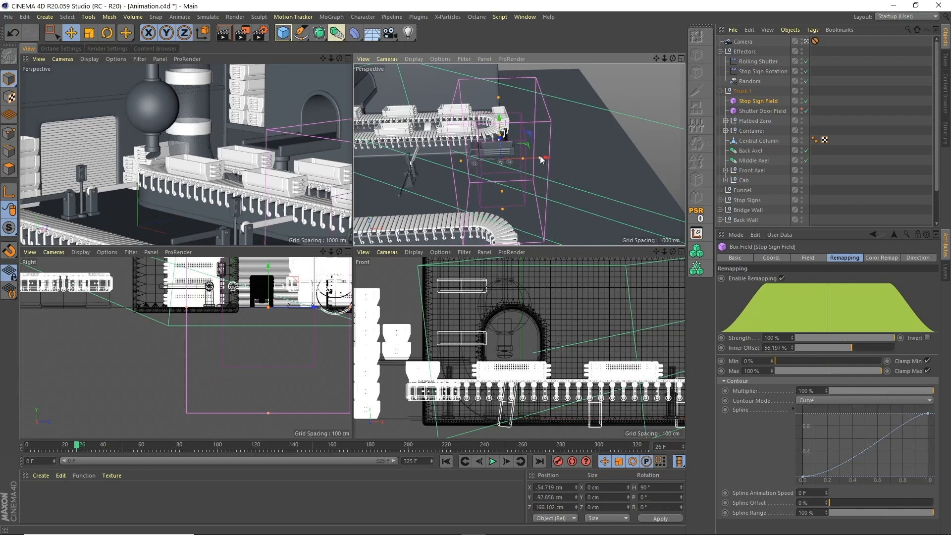
# Play the animation from the start in the camera view to check when the stop sign barriers open and close.
pyautogui.click(347, 59)
pyautogui.click(446, 461)
pyautogui.click(492, 461)
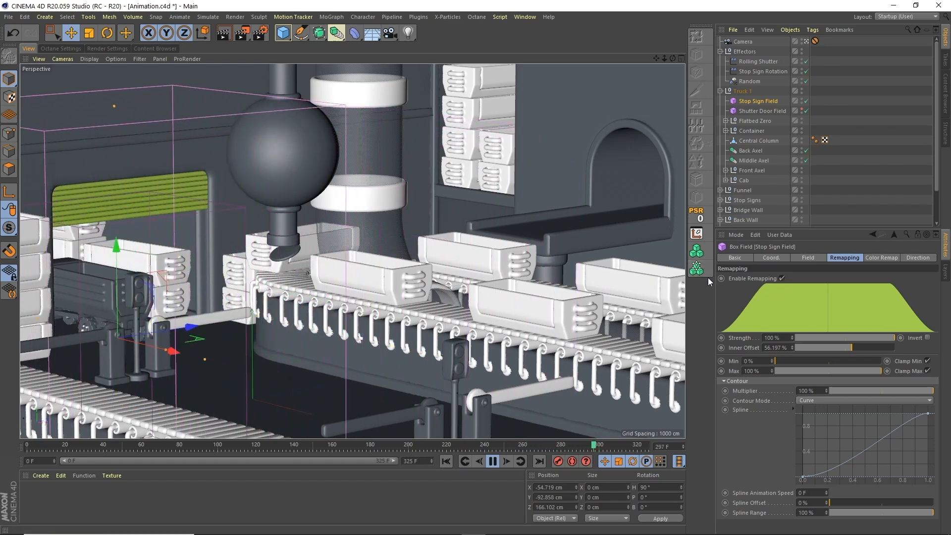
pyautogui.click(494, 461)
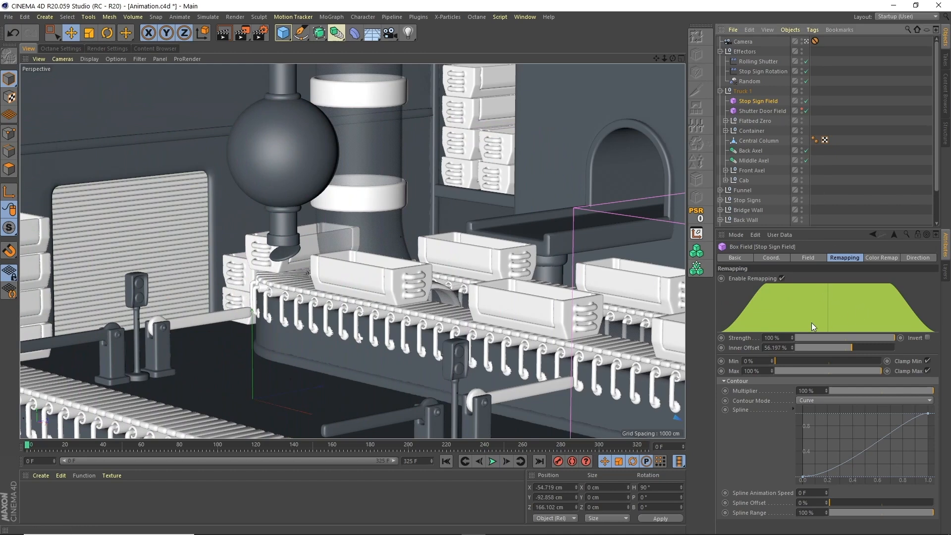
# Set the Stop Sign Field's Inner Offset to 52%, collapse Truck 1 and expand the Stop Signs group.
pyautogui.click(847, 346)
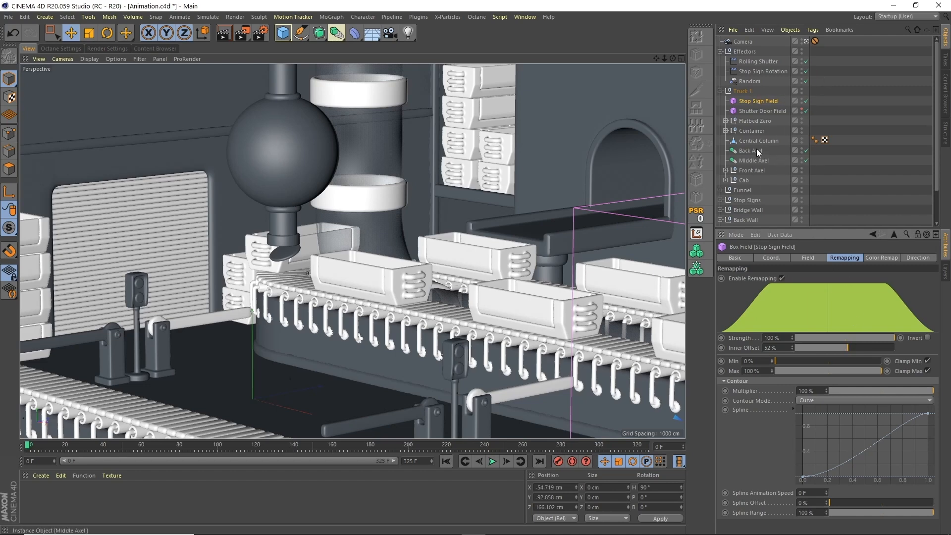
pyautogui.click(720, 91)
pyautogui.click(720, 111)
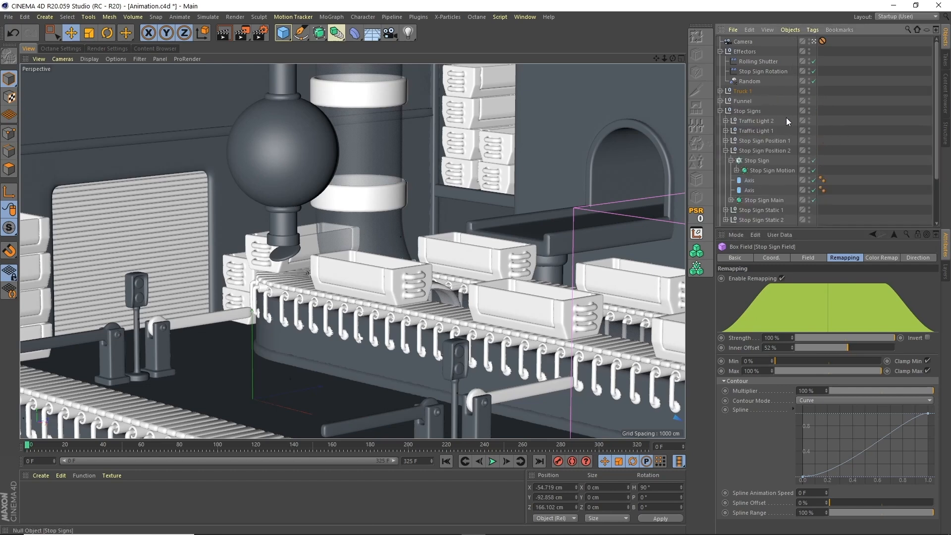
# Add a Delay effector to both Stop Sign cloners, in Stop Sign Position 1 and Stop Sign Position 2.
pyautogui.click(725, 151)
pyautogui.click(758, 160)
pyautogui.click(725, 140)
pyautogui.keyDown('ctrl'); pyautogui.click(762, 151); pyautogui.keyUp('ctrl')
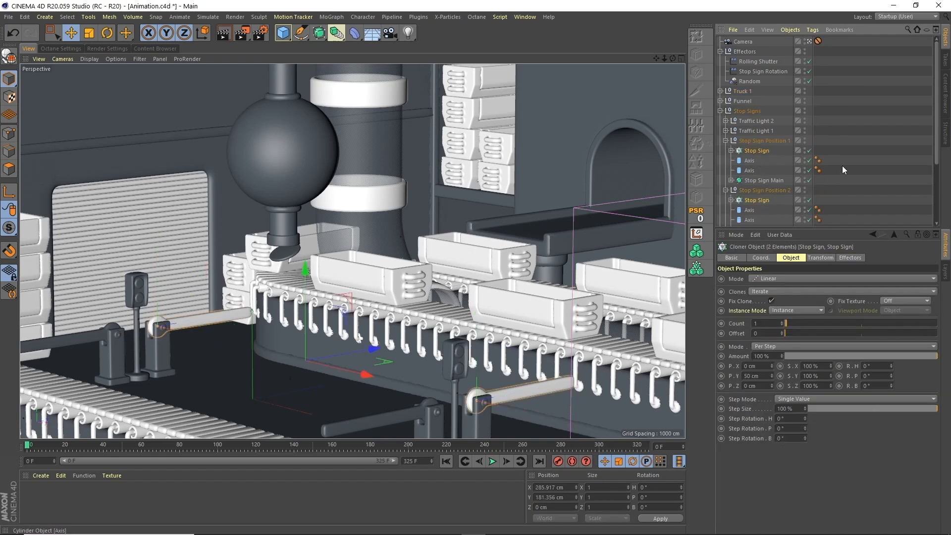
pyautogui.click(343, 18)
pyautogui.moveTo(396, 32)
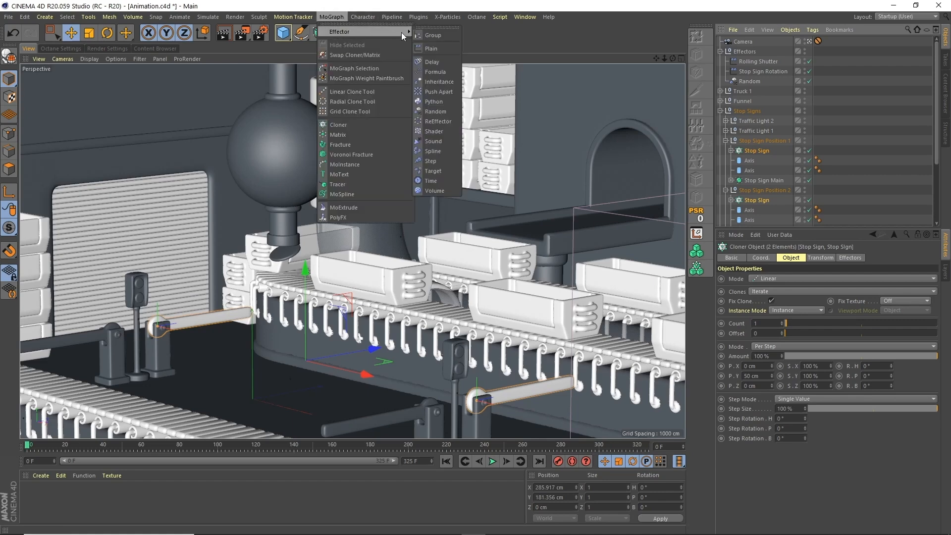
pyautogui.click(434, 61)
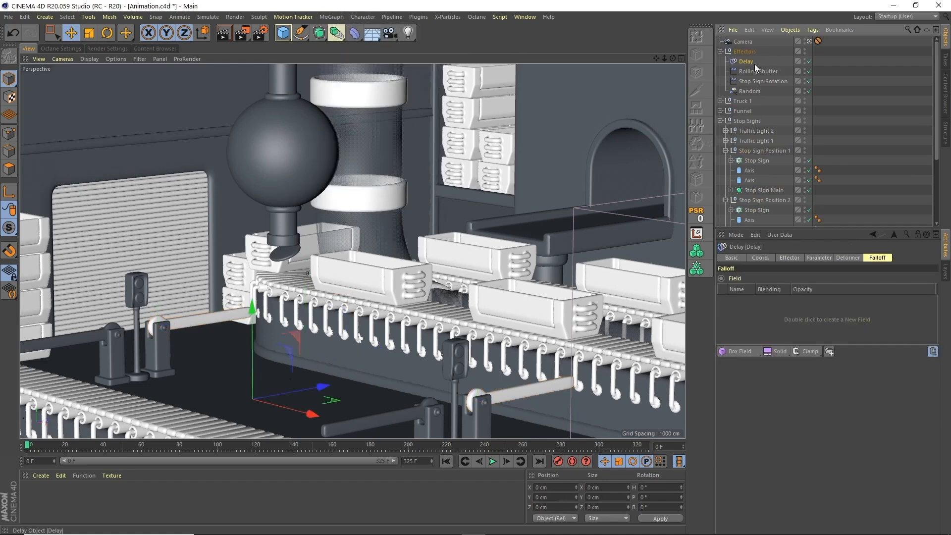
# Rename the new Delay effector as Stop Sign Delay.
pyautogui.moveTo(753, 63); pyautogui.dragTo(750, 63)
pyautogui.doubleClick(750, 63)
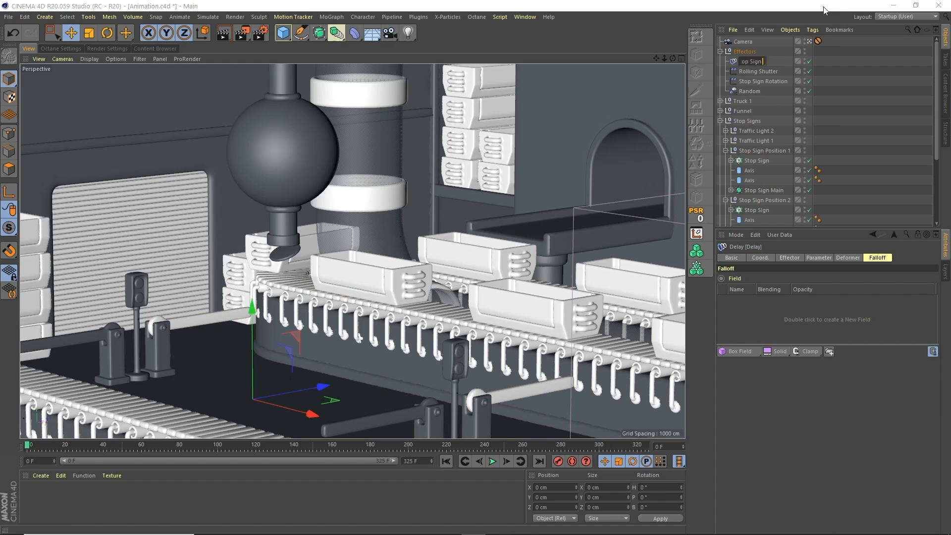
pyautogui.press('Return')
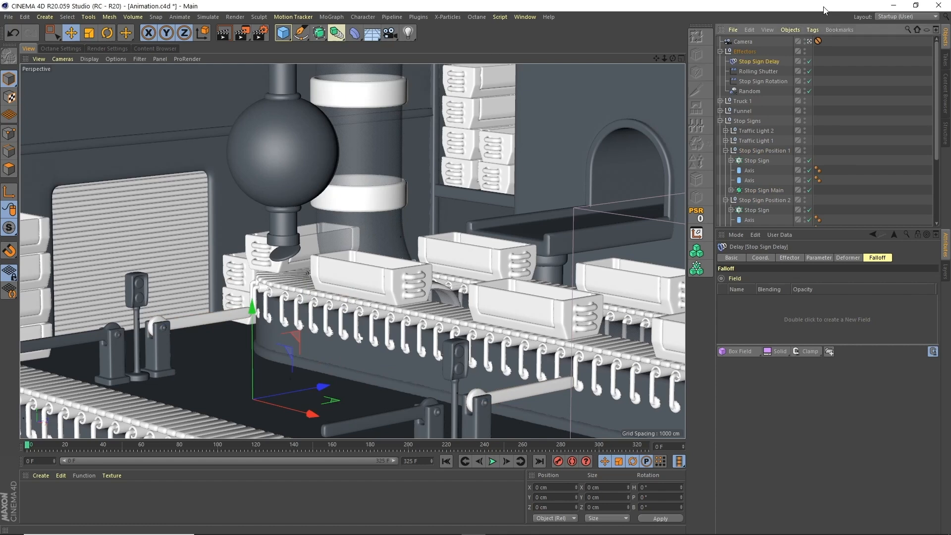
# Set the Stop Sign Delay effector to Spring mode with a strength of 70%.
pyautogui.click(807, 258)
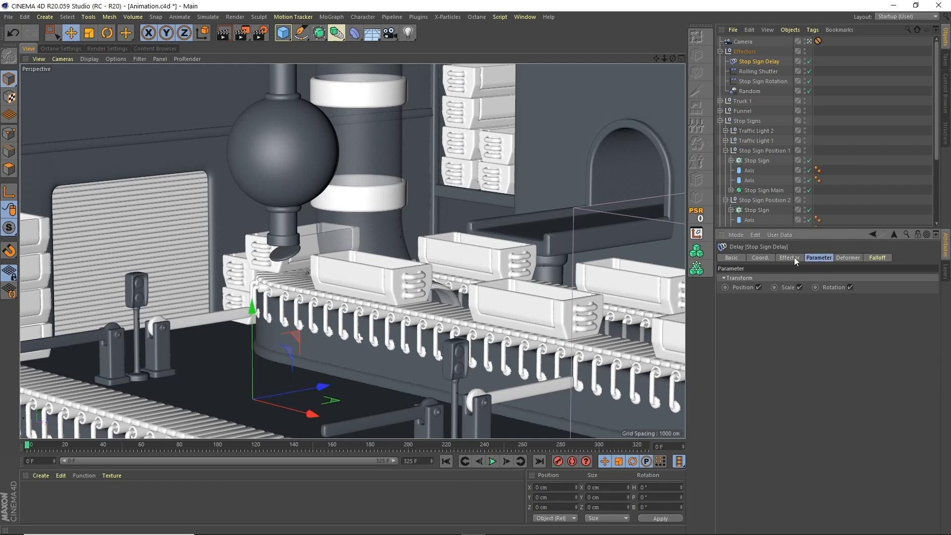
pyautogui.click(794, 257)
pyautogui.click(775, 302)
pyautogui.click(775, 327)
pyautogui.click(765, 278)
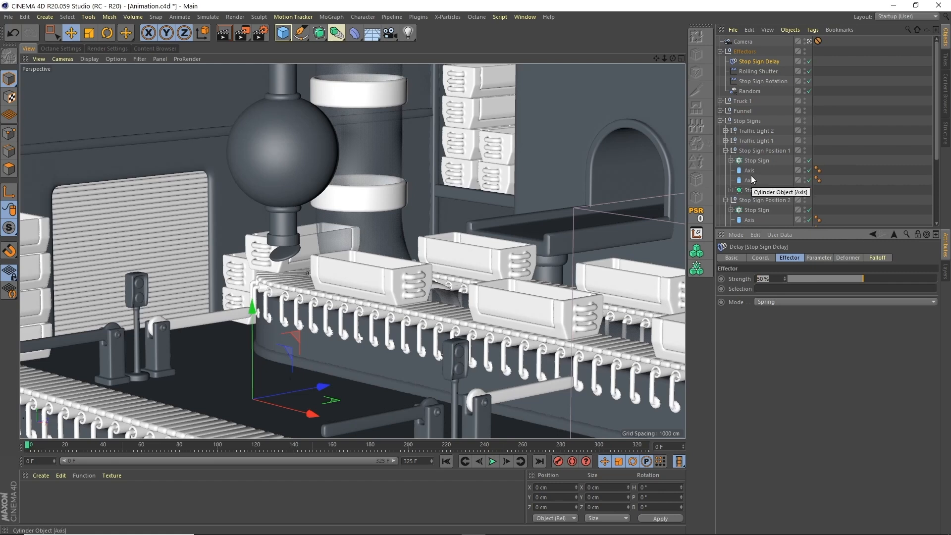
pyautogui.write('70')
pyautogui.press('Return')
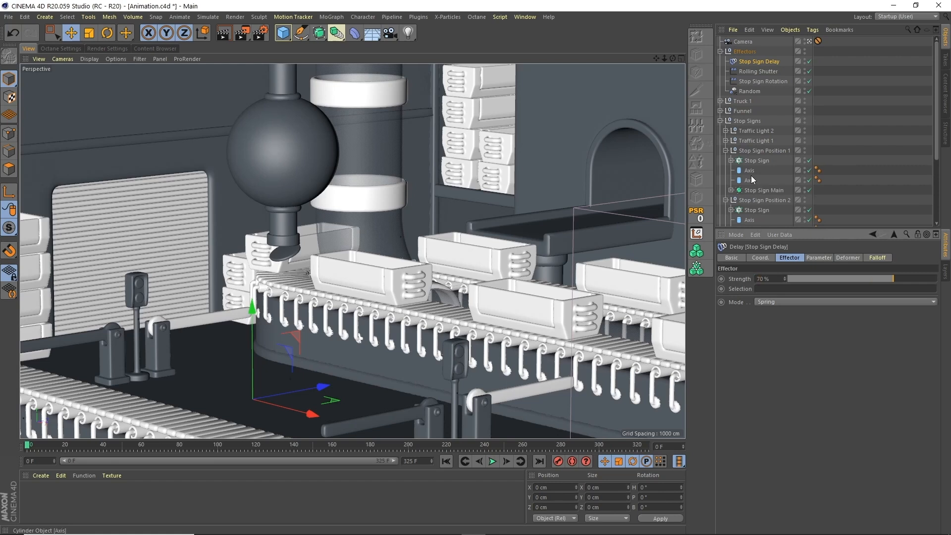
# Hide the truck field outlines in the viewport and collapse the Stop Signs and Truck 1 groups.
pyautogui.click(832, 142)
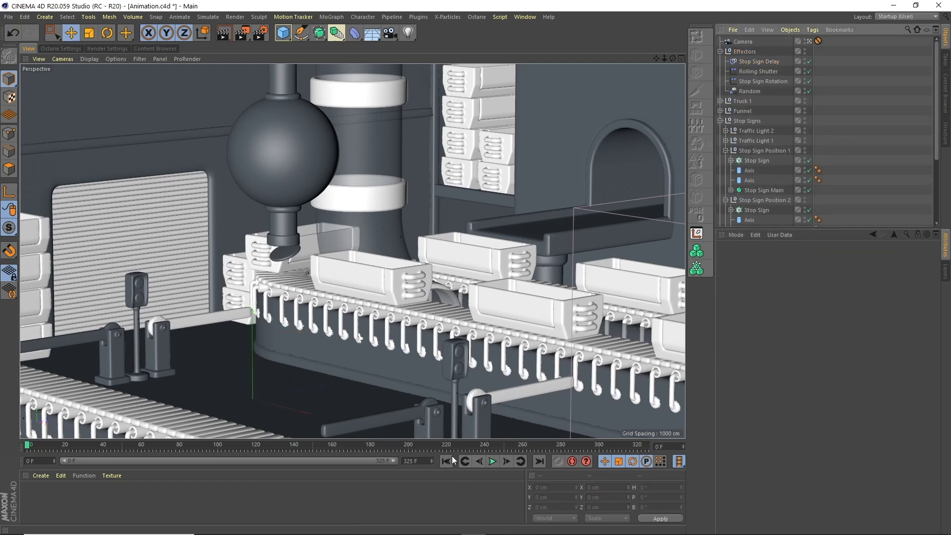
pyautogui.click(721, 121)
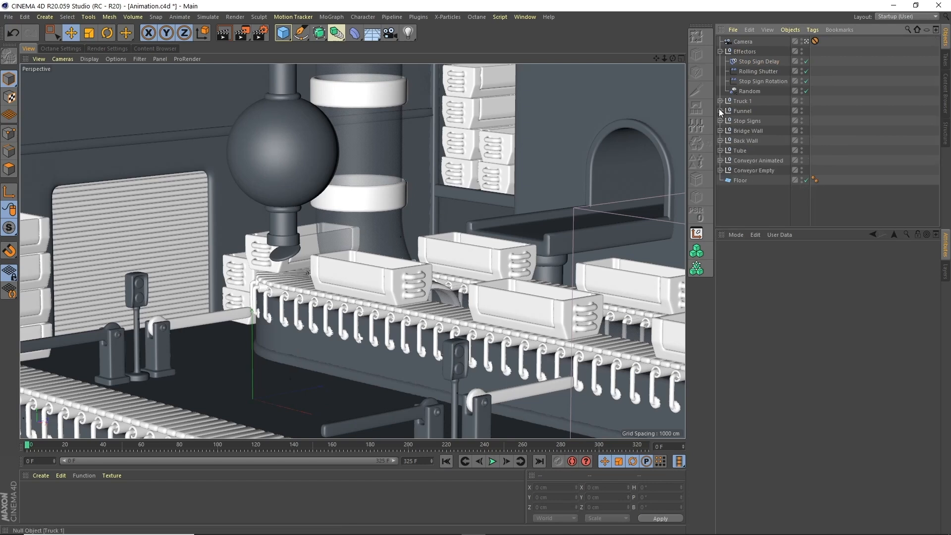
pyautogui.click(720, 101)
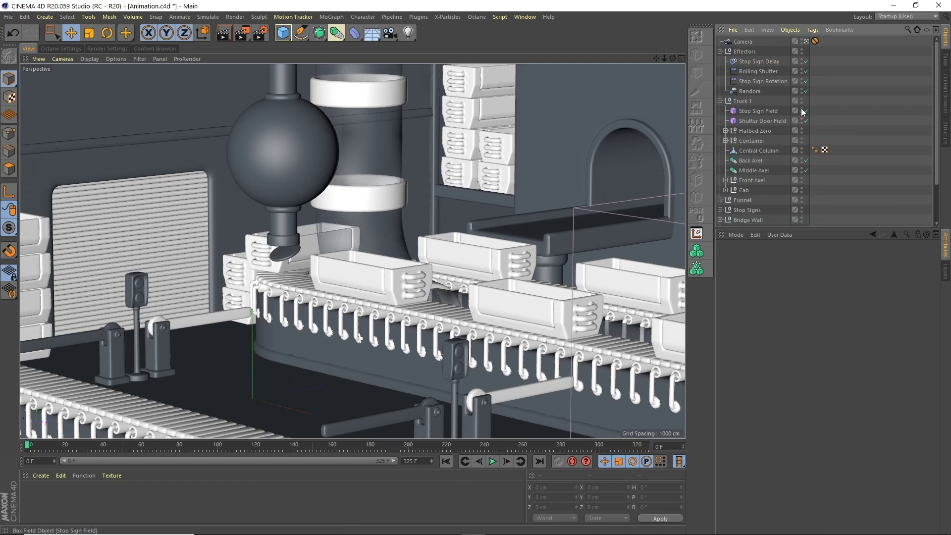
pyautogui.click(720, 101)
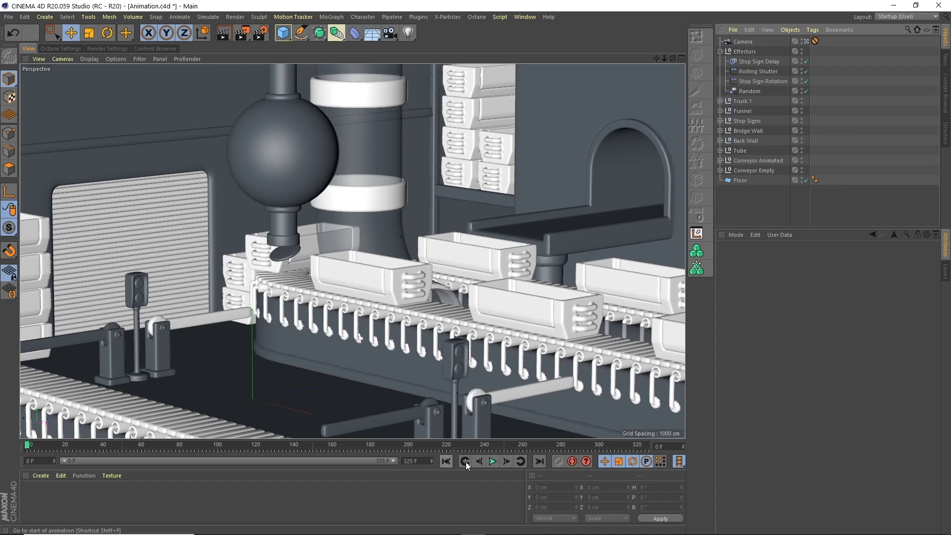
# Play the animation to check the barriers' spring motion and set the Stop Sign Delay strength to 60%.
pyautogui.press('F8')
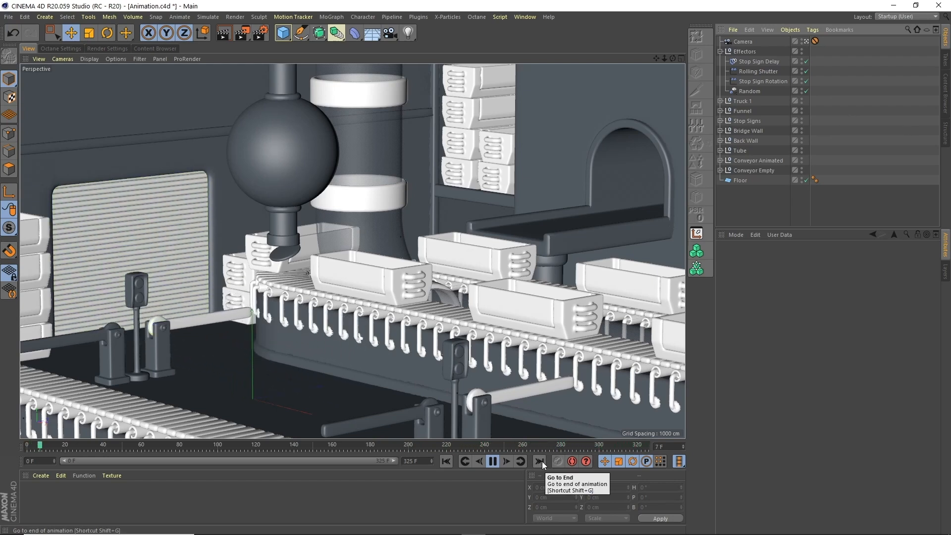
pyautogui.click(492, 461)
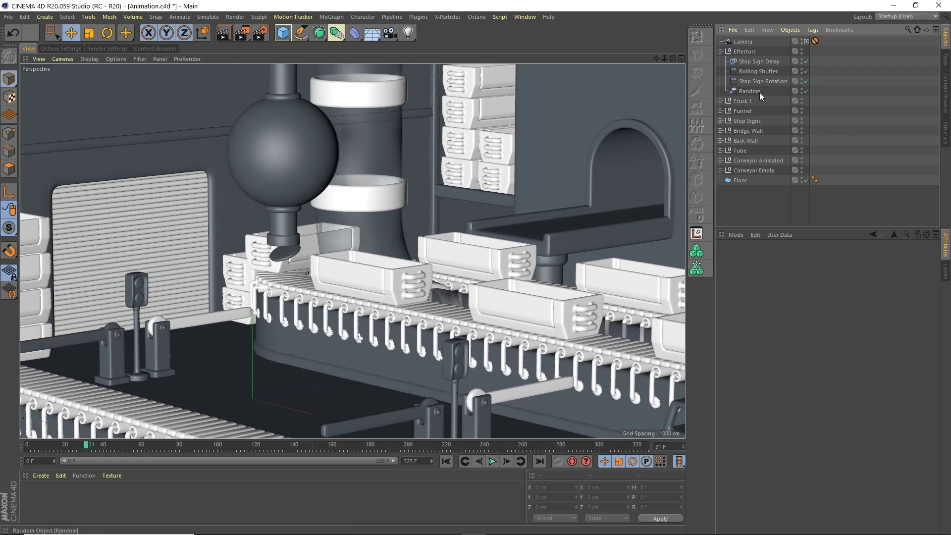
pyautogui.click(762, 61)
pyautogui.write('60')
pyautogui.press('BackSpace')
pyautogui.write('0')
pyautogui.press('Return')
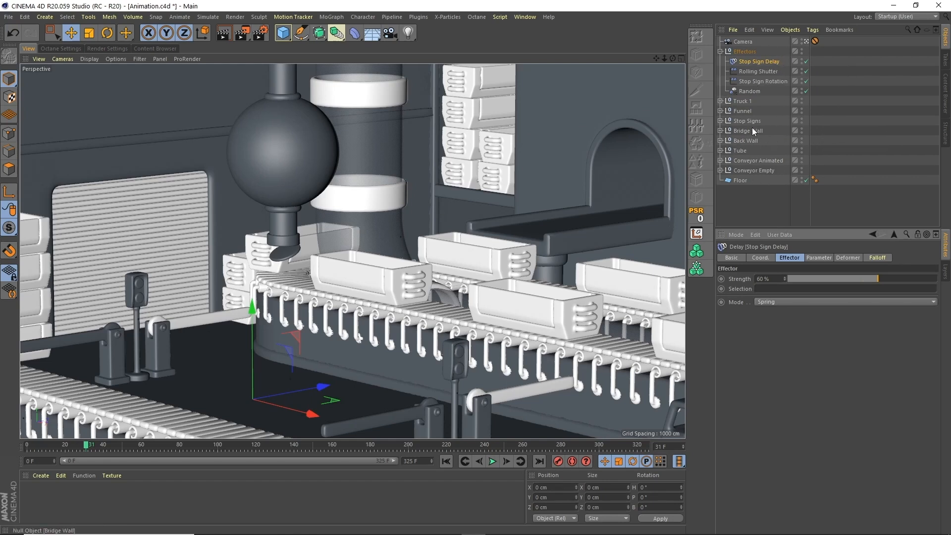
# Add the Stop Sign Delay effector to the effectors list of the Door cloner in the Back Wall group.
pyautogui.click(720, 140)
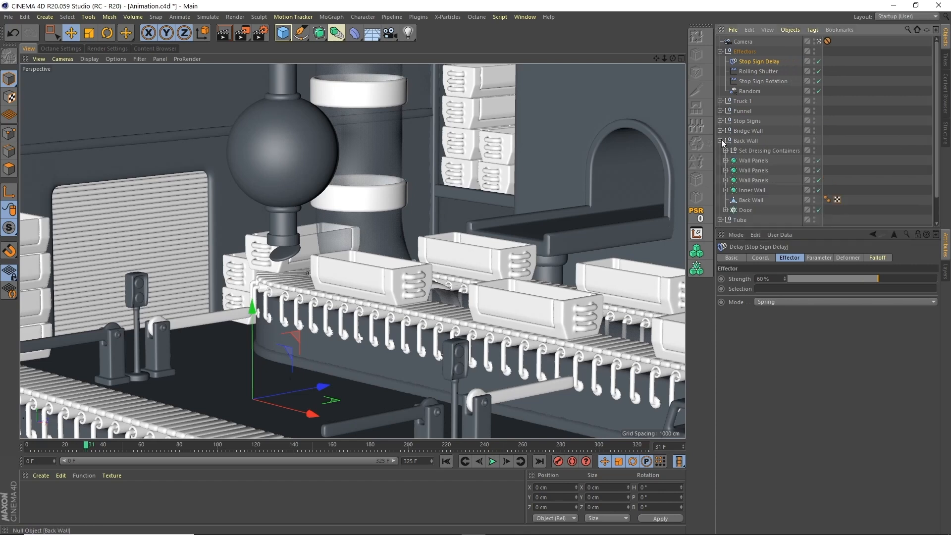
pyautogui.click(758, 206)
pyautogui.click(849, 258)
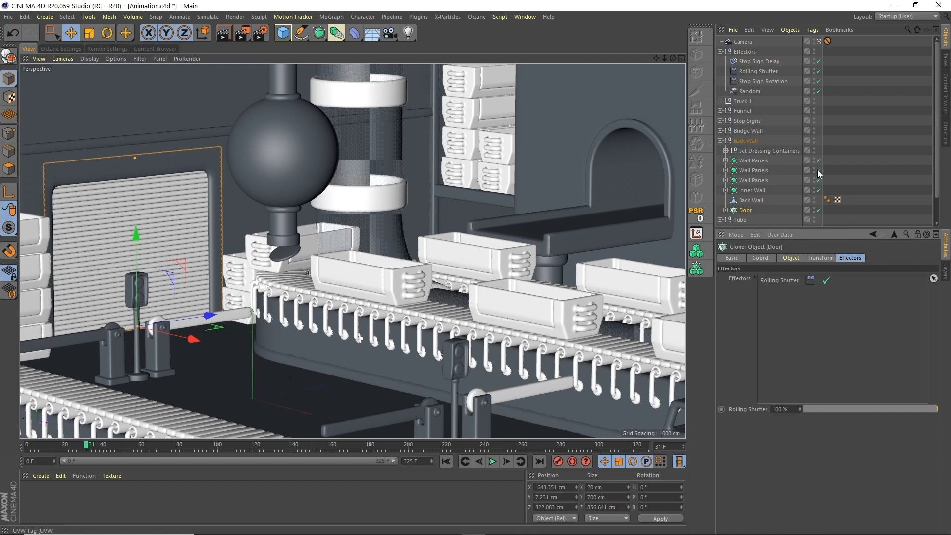
pyautogui.moveTo(752, 61); pyautogui.dragTo(791, 322)
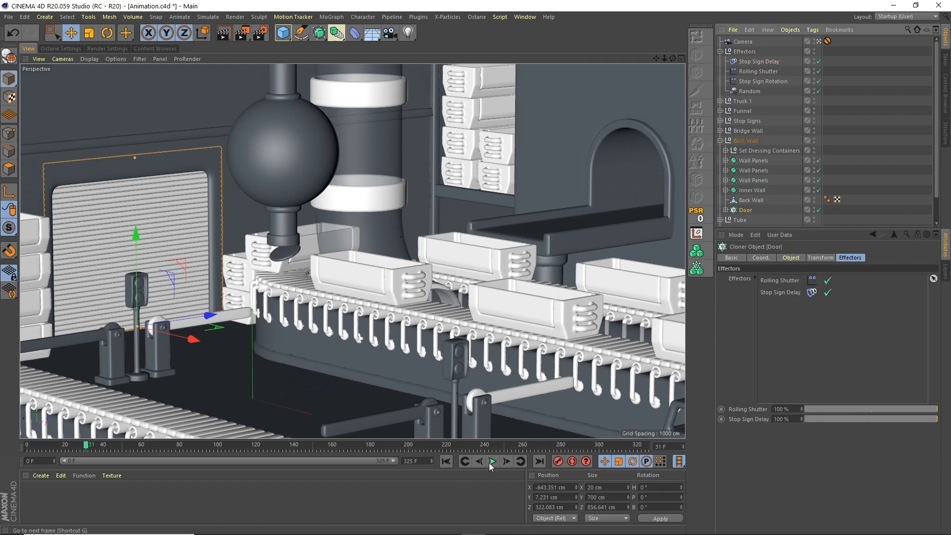
# Play the animation to check the shutter door's motion, and collapse the Back Wall group.
pyautogui.click(411, 447)
pyautogui.click(492, 461)
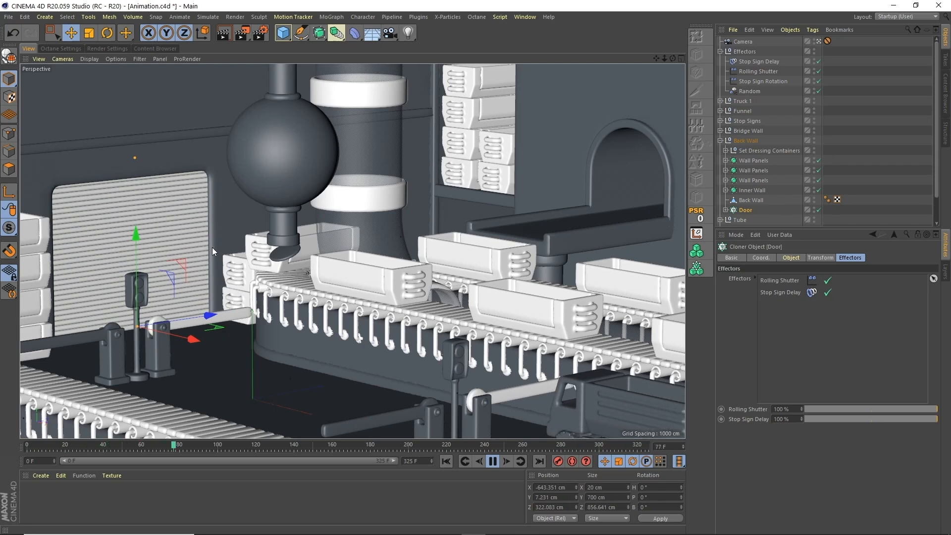
pyautogui.press('space')
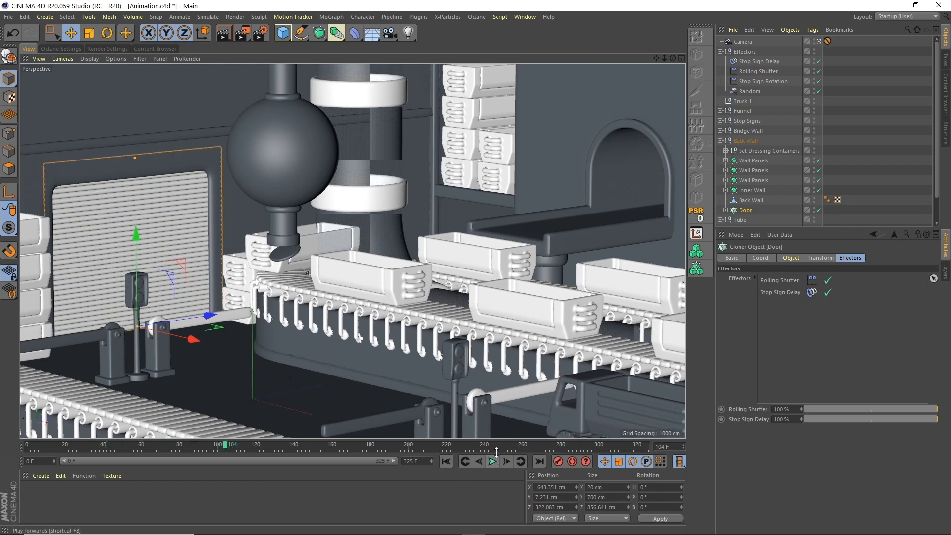
pyautogui.click(721, 140)
pyautogui.click(739, 206)
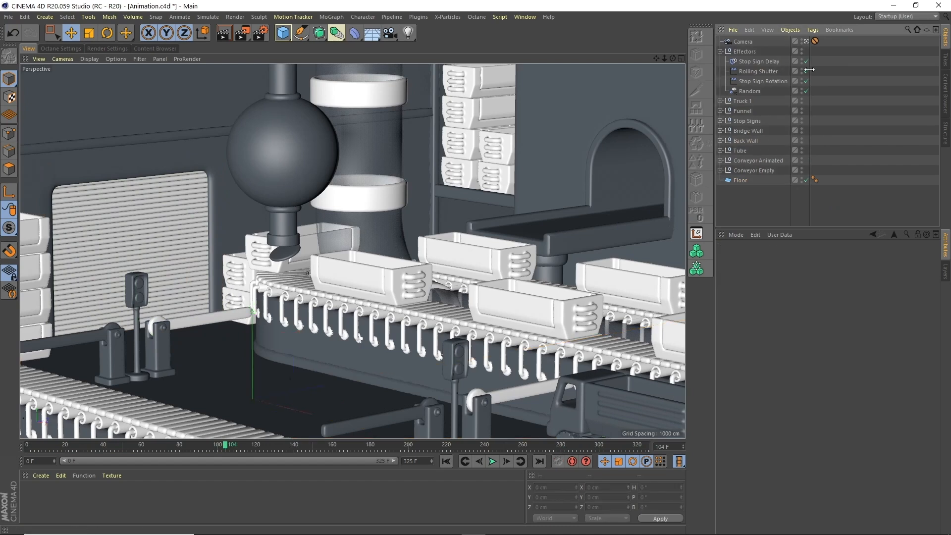
# Duplicate the Truck 1 group and rename the original as Truck 1.2, placing the copy above it.
pyautogui.click(742, 101)
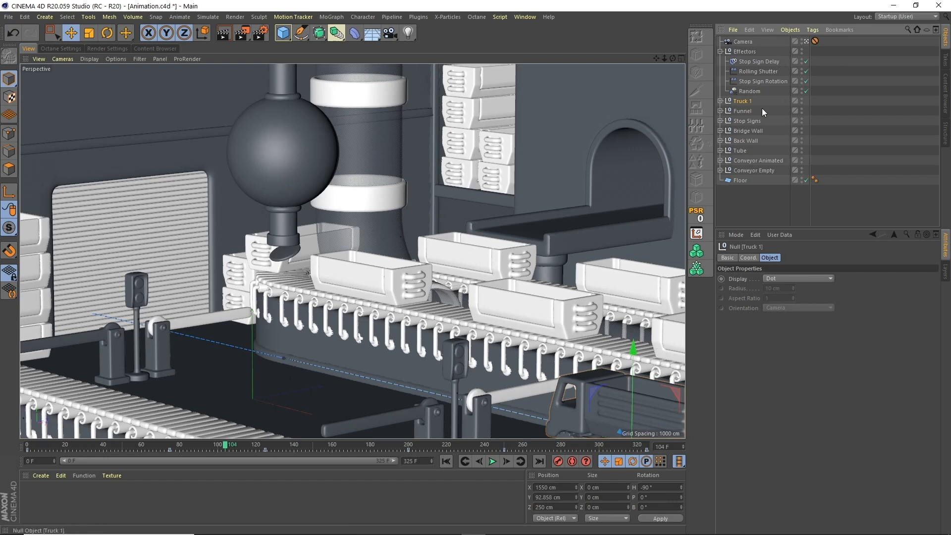
pyautogui.keyDown('ctrl'); pyautogui.moveTo(744, 110); pyautogui.dragTo(746, 112); pyautogui.keyUp('ctrl')
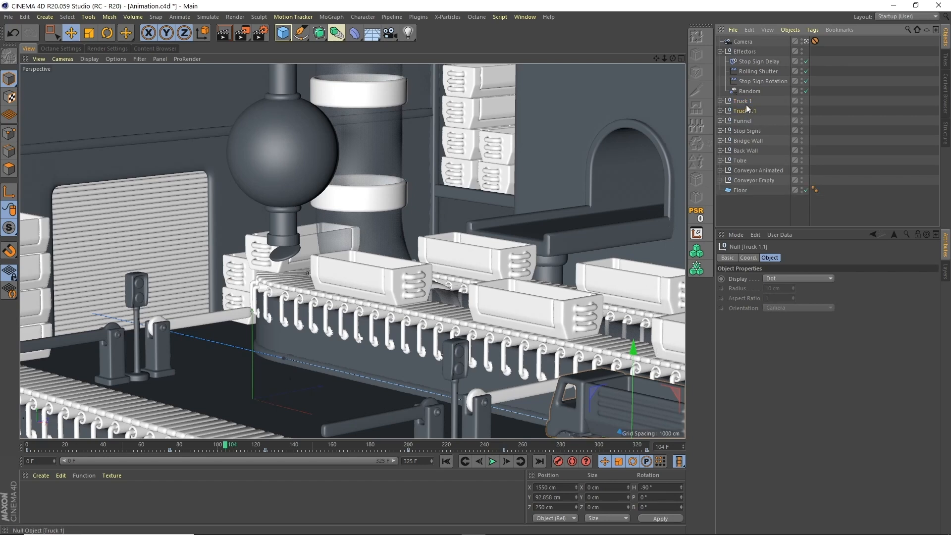
pyautogui.doubleClick(743, 101)
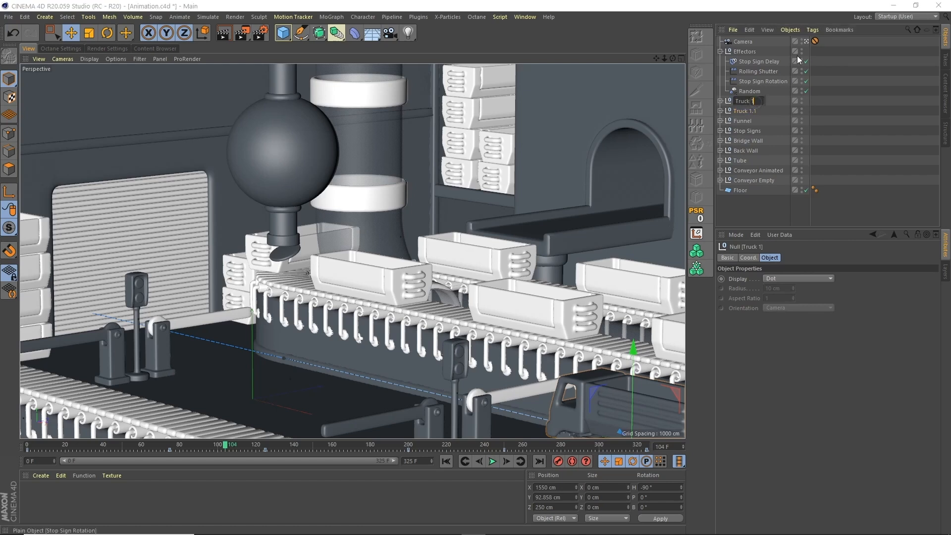
pyautogui.write('.2')
pyautogui.press('Return')
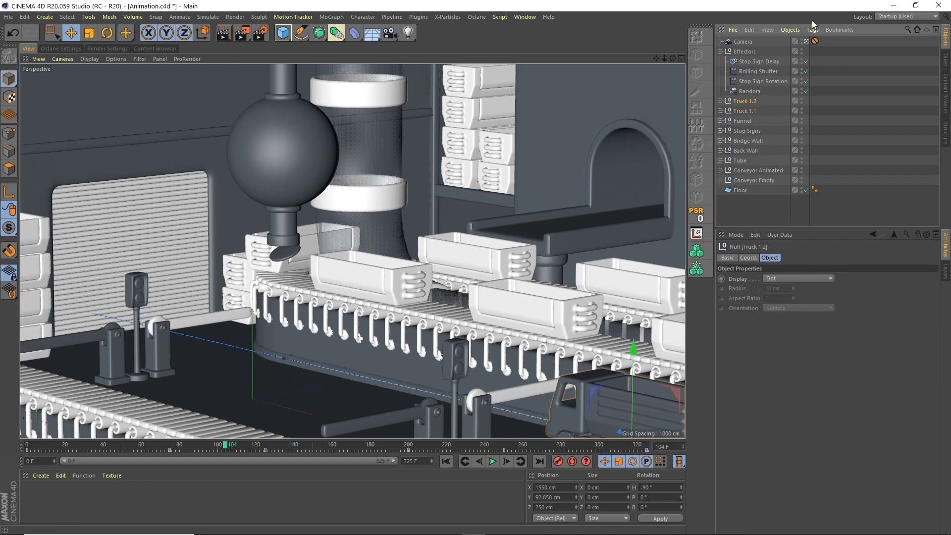
pyautogui.moveTo(744, 110)
pyautogui.mouseDown()
pyautogui.moveTo(744, 52)
pyautogui.moveTo(744, 105)
pyautogui.mouseUp()
pyautogui.click(721, 51)
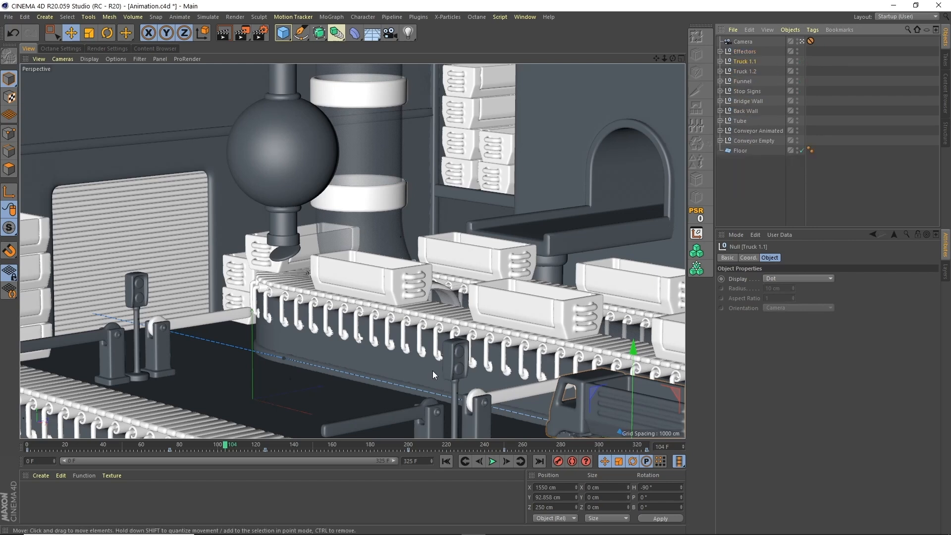
# Shift all of Truck 1.1's animation keys 250 frames earlier in the Dope Sheet.
pyautogui.click(525, 17)
pyautogui.click(571, 127)
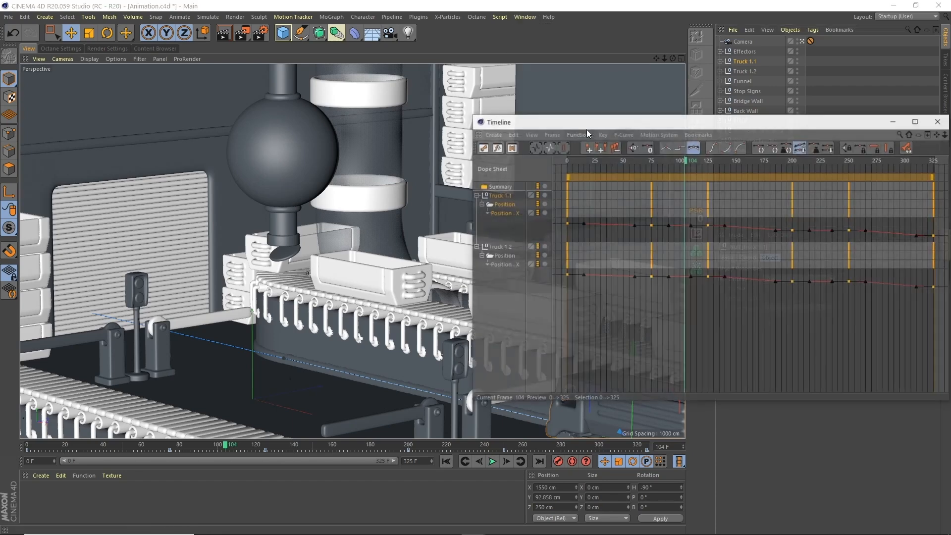
pyautogui.moveTo(699, 123); pyautogui.dragTo(564, 141)
pyautogui.click(340, 213)
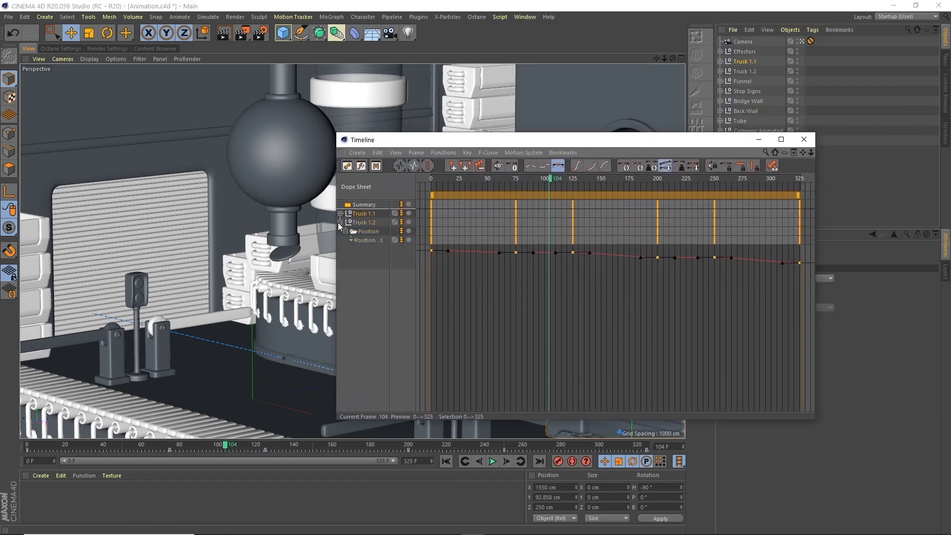
pyautogui.click(341, 223)
pyautogui.moveTo(751, 192); pyautogui.dragTo(461, 187)
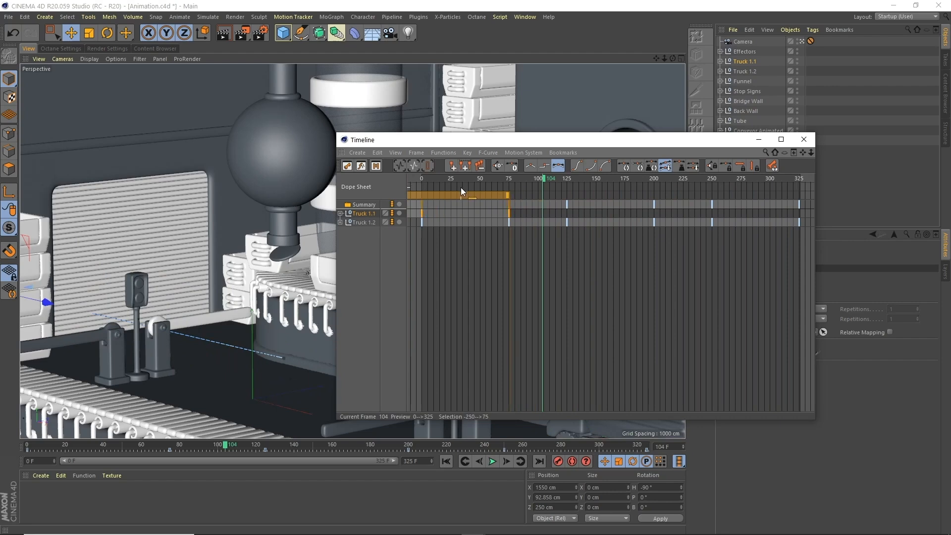
pyautogui.click(803, 139)
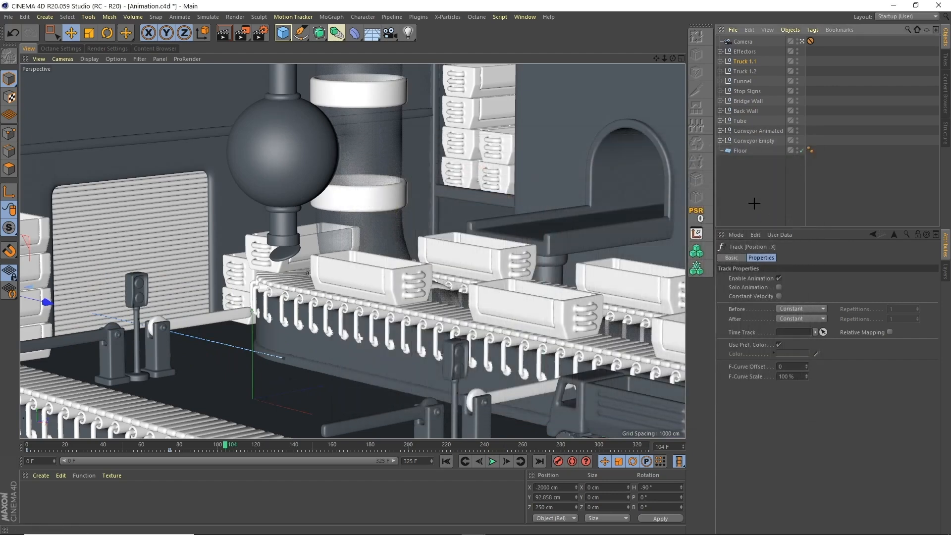
# Play and scrub the animation from the start to check how both trucks pass through the barriers and shutter door.
pyautogui.click(444, 462)
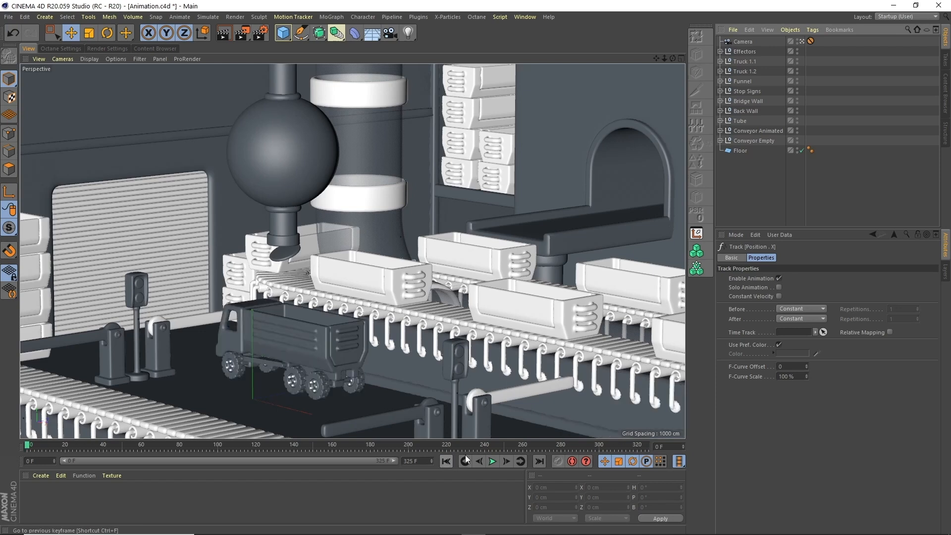
pyautogui.click(492, 461)
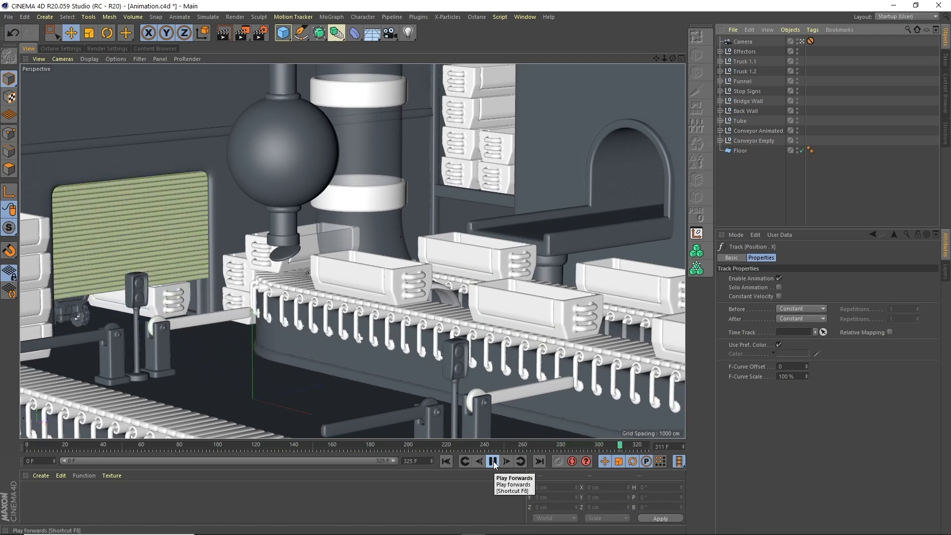
pyautogui.click(493, 462)
pyautogui.hotkey('shift', 'f')
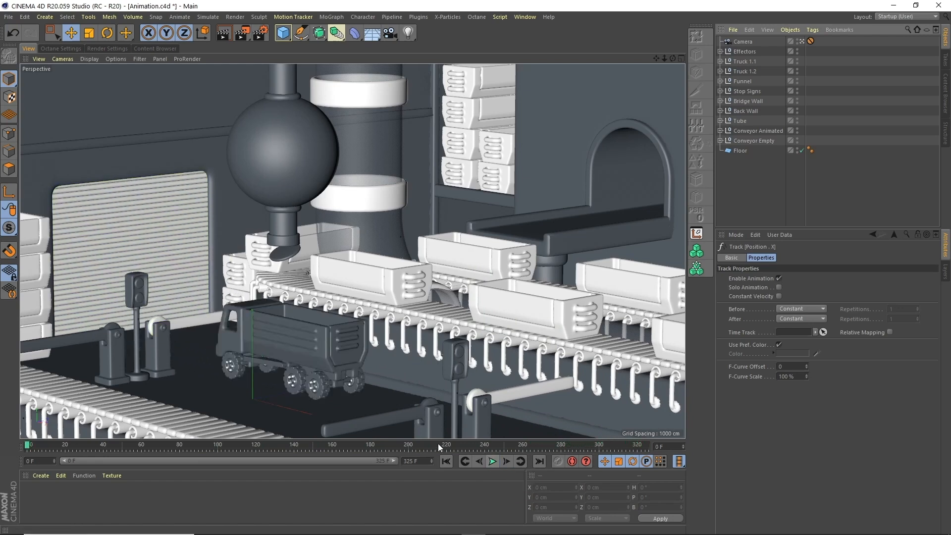
pyautogui.click(491, 461)
pyautogui.click(492, 463)
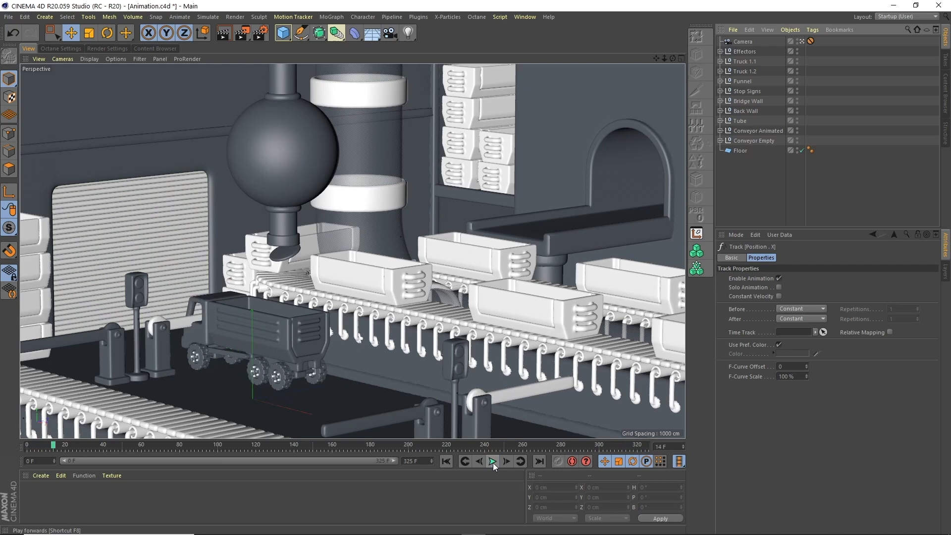
pyautogui.click(331, 447)
pyautogui.moveTo(340, 443); pyautogui.dragTo(569, 447)
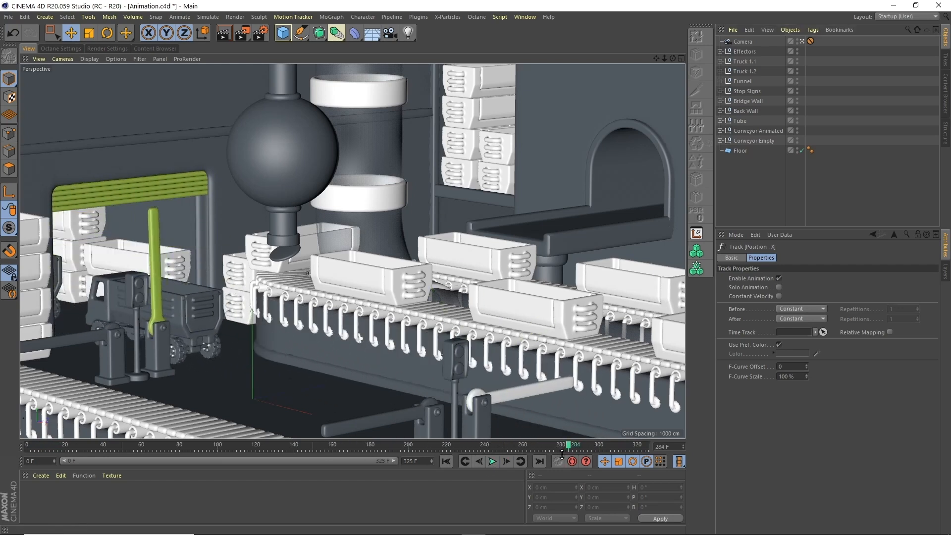
# Delete the Truck 1.1 group and rename Truck 1.2 as Truck 1.
pyautogui.click(720, 61)
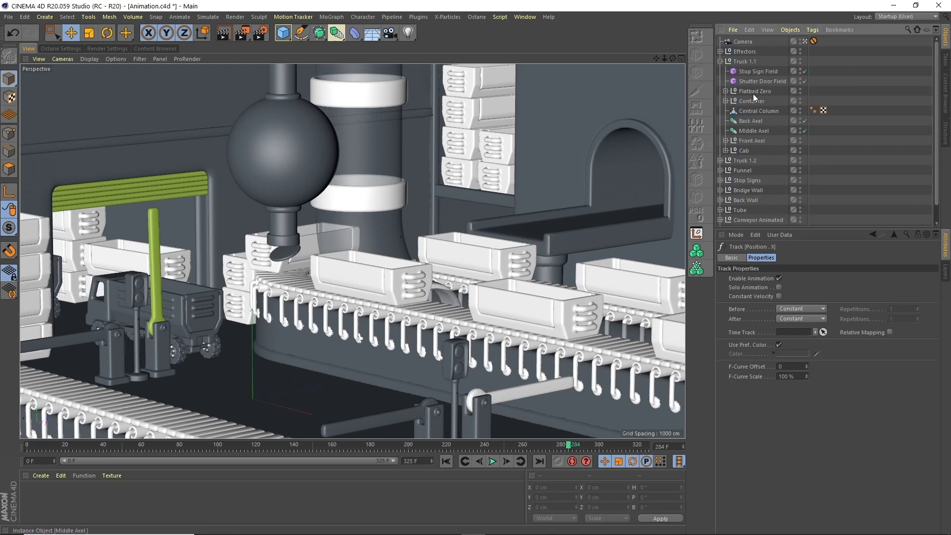
pyautogui.click(720, 61)
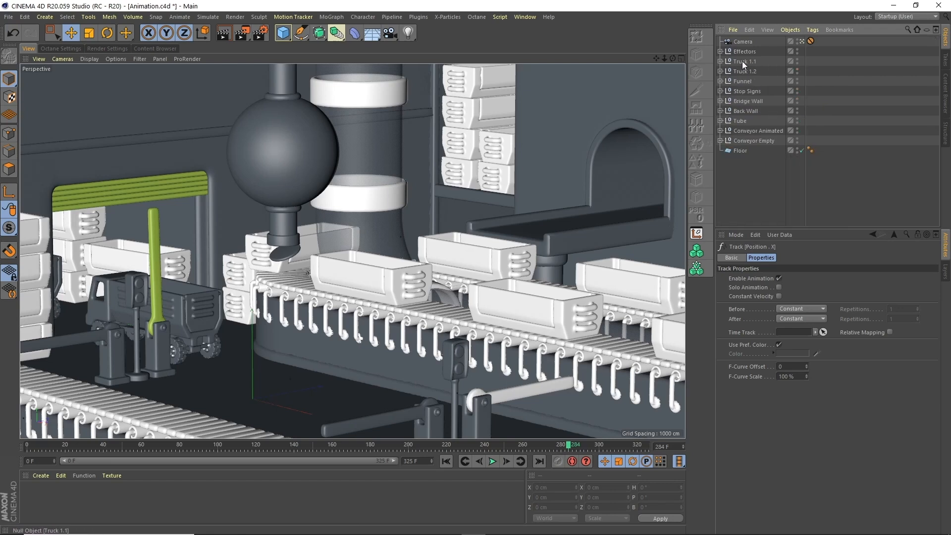
pyautogui.click(743, 70)
pyautogui.moveTo(741, 70); pyautogui.dragTo(743, 61)
pyautogui.doubleClick(744, 63)
pyautogui.click(762, 62)
pyautogui.press('BackSpace')
pyautogui.press('BackSpace')
pyautogui.click(807, 54)
pyautogui.click(741, 62)
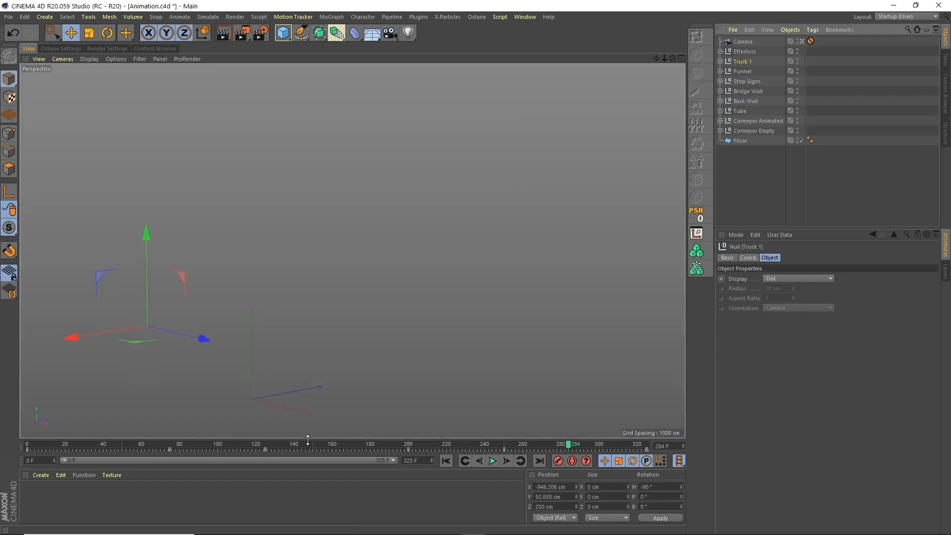
# Set the X position of Truck 1 to -2100 cm at frame 325.
pyautogui.moveTo(303, 445); pyautogui.dragTo(368, 446)
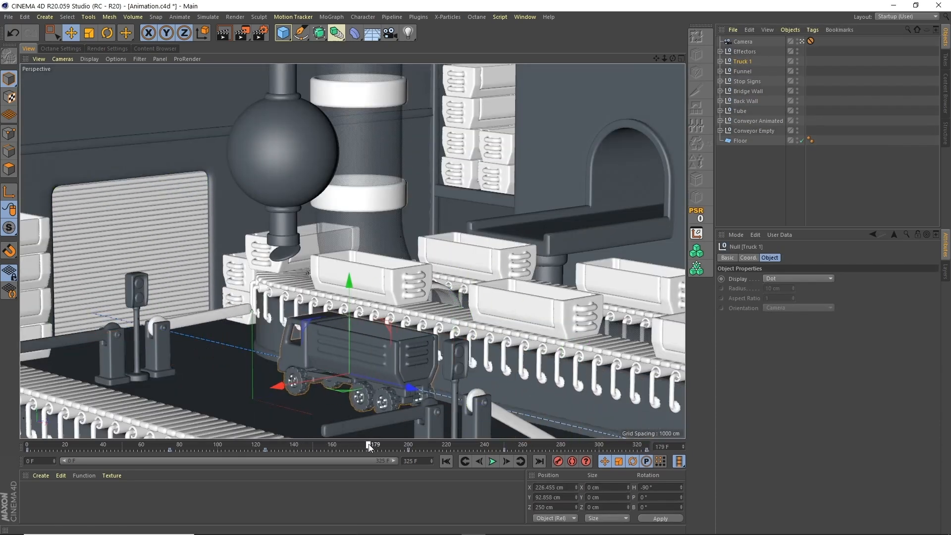
pyautogui.click(651, 446)
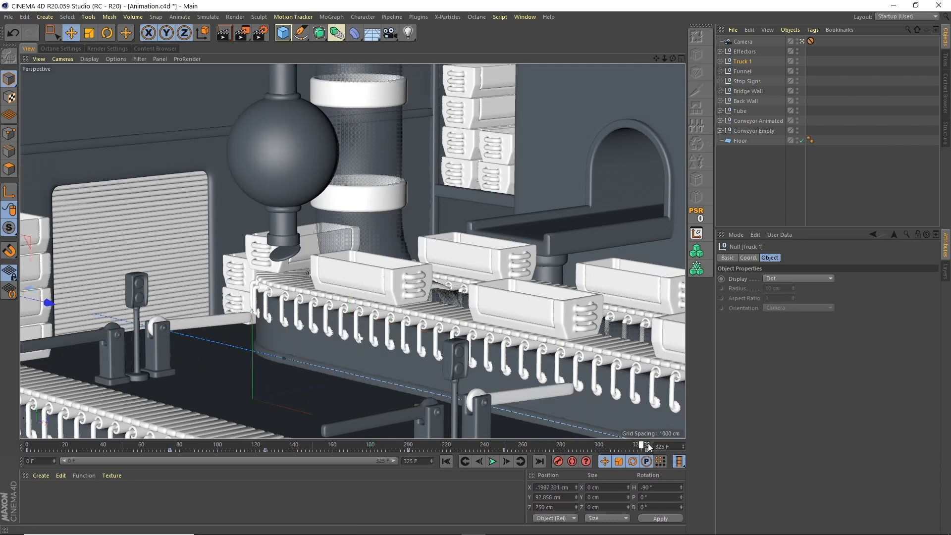
pyautogui.click(720, 61)
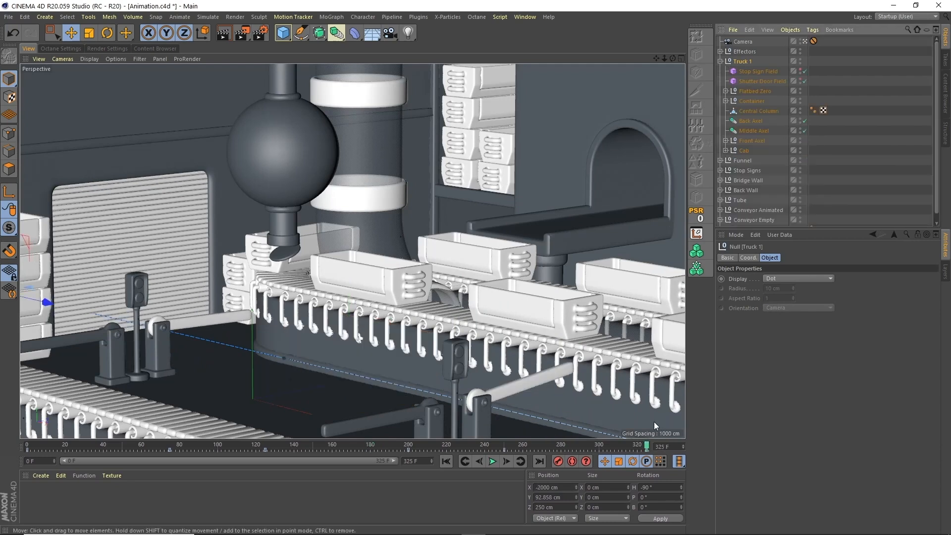
pyautogui.click(566, 488)
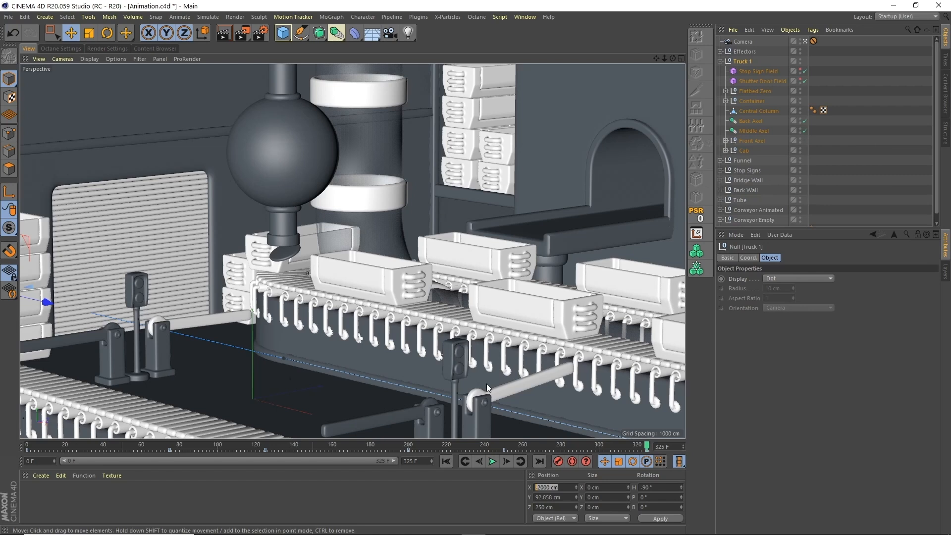
pyautogui.press('BackSpace')
pyautogui.write('-2100')
pyautogui.press('Return')
# Set the X position of Truck 1 to -2200 cm at frame 325.
pyautogui.moveTo(644, 447)
pyautogui.mouseDown()
pyautogui.moveTo(581, 452)
pyautogui.moveTo(649, 443)
pyautogui.mouseUp()
pyautogui.click(566, 488)
pyautogui.press('BackSpace')
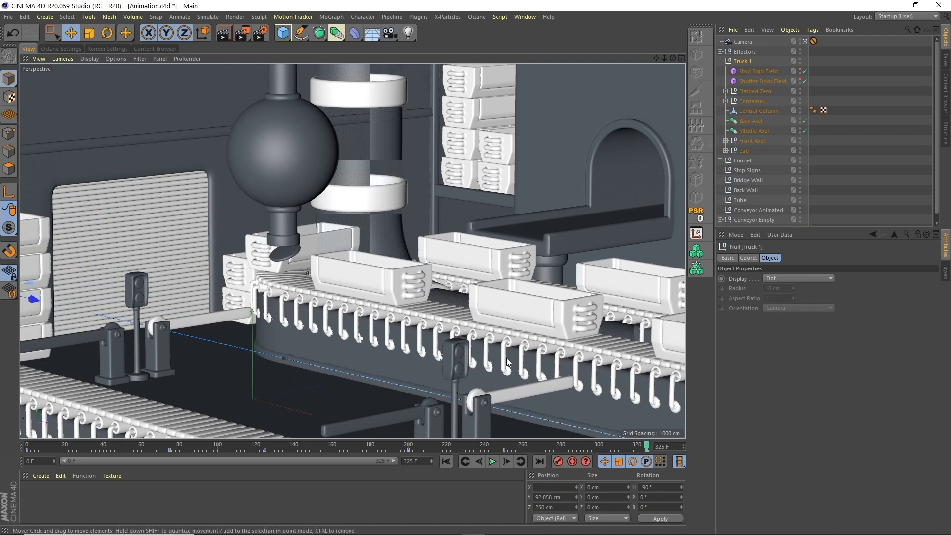
pyautogui.write('-2200')
pyautogui.press('Return')
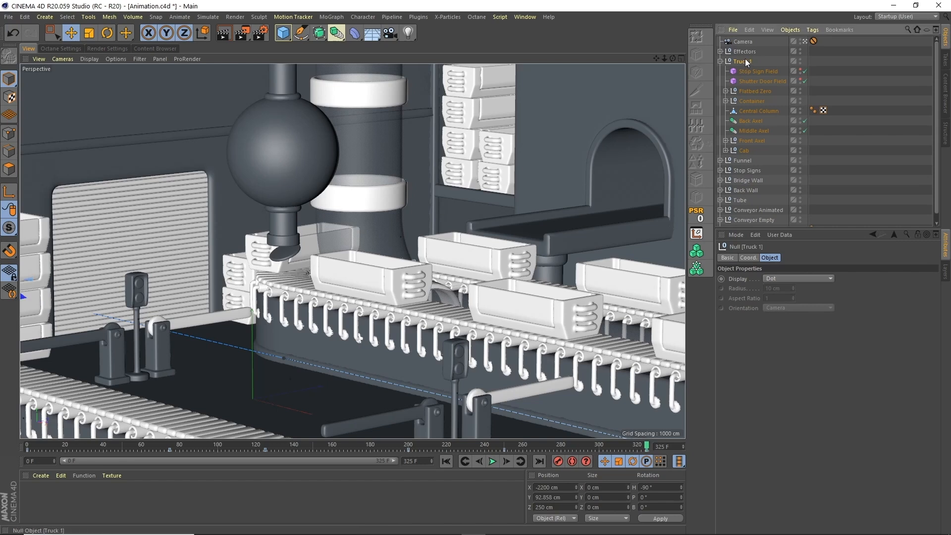
pyautogui.click(727, 258)
pyautogui.click(747, 258)
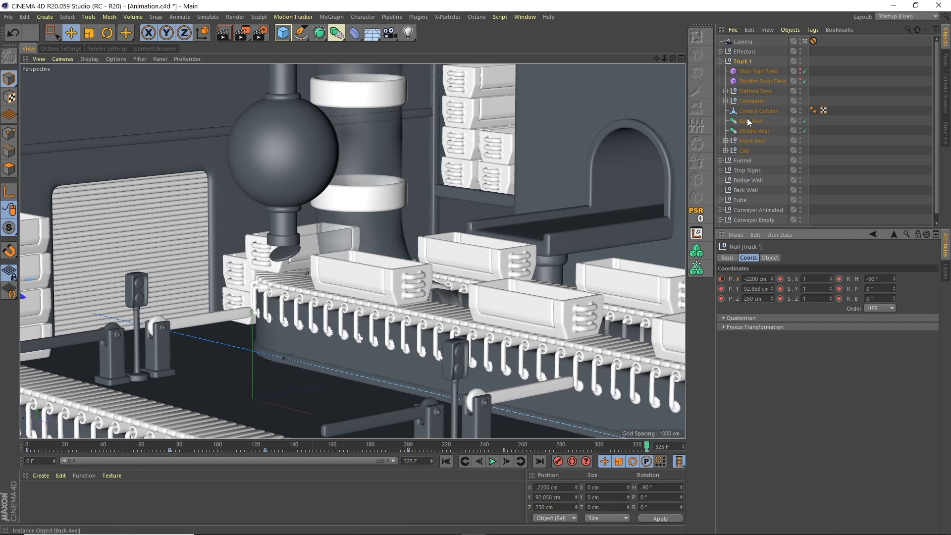
# Delete Truck 1's extra position tracks in the Dope Sheet, keeping only the Position X track.
pyautogui.click(524, 16)
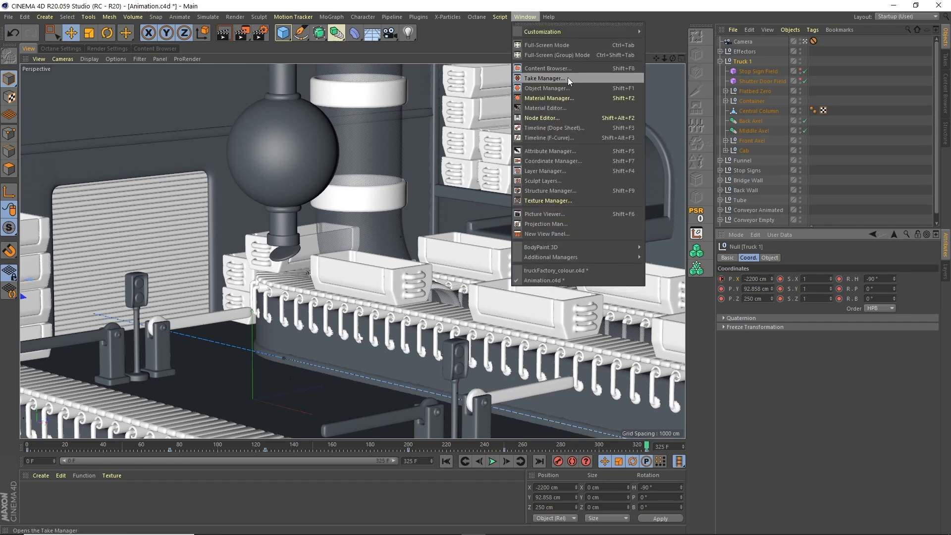
pyautogui.click(570, 127)
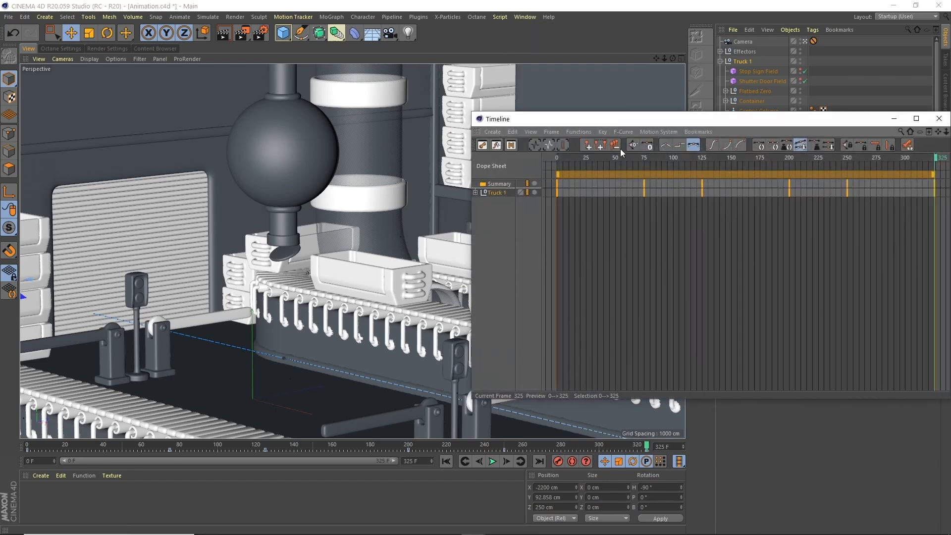
pyautogui.click(478, 193)
pyautogui.click(481, 201)
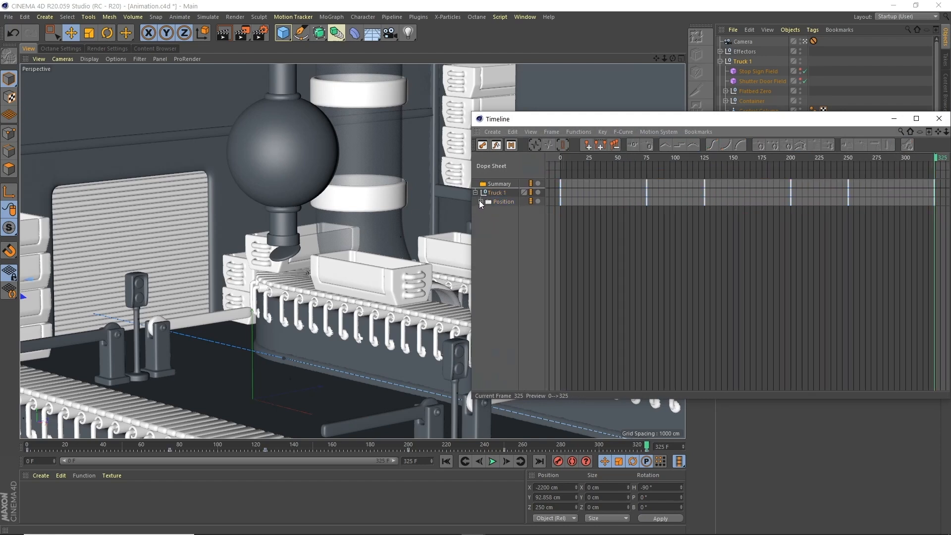
pyautogui.click(480, 202)
pyautogui.click(501, 244)
pyautogui.keyDown('shift'); pyautogui.click(497, 254); pyautogui.keyUp('shift')
pyautogui.press('Delete')
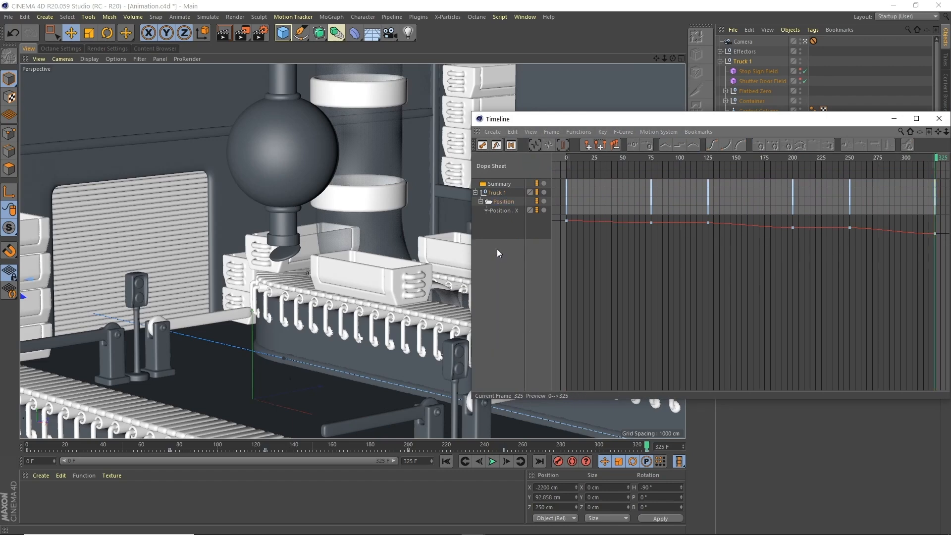
pyautogui.click(938, 119)
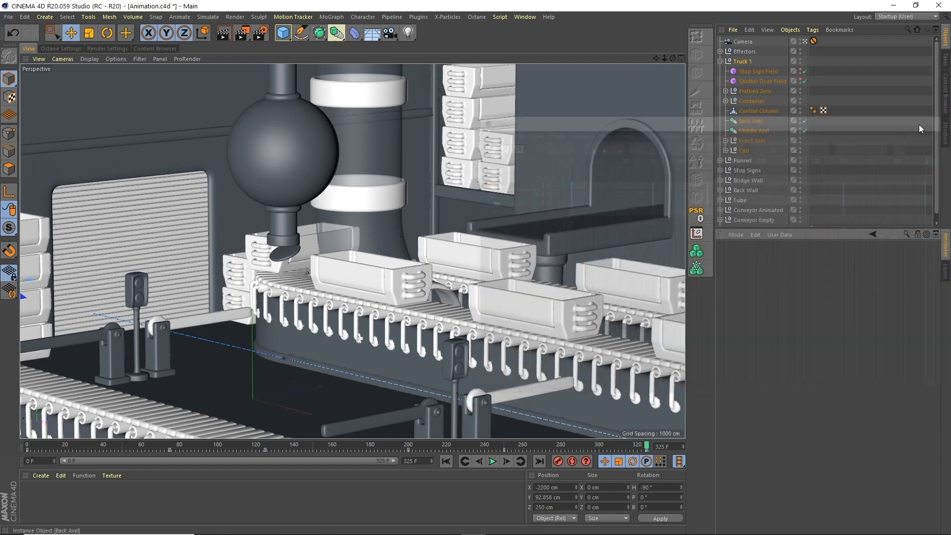
# Play the animation from the first frame to check the truck's movement through the barriers and shutter door.
pyautogui.click(447, 460)
pyautogui.click(492, 461)
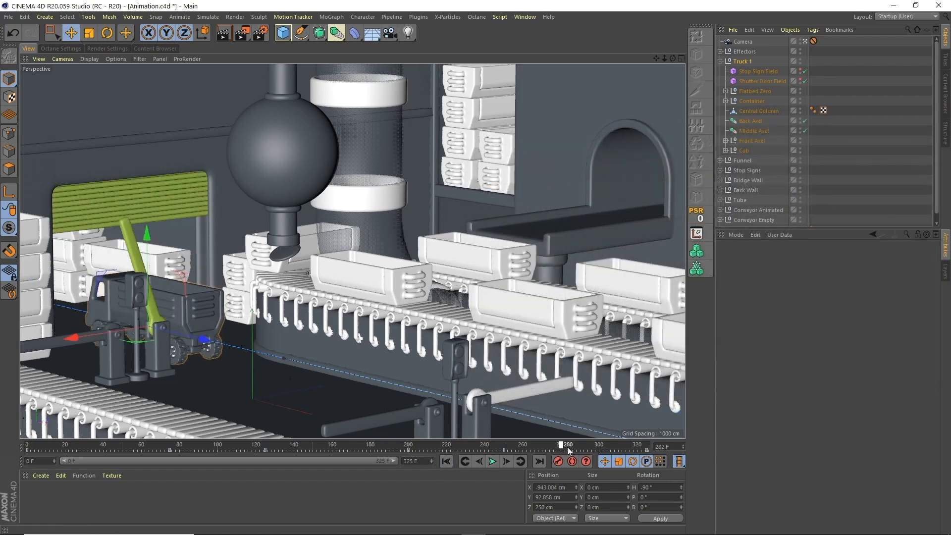
pyautogui.click(490, 464)
pyautogui.click(881, 102)
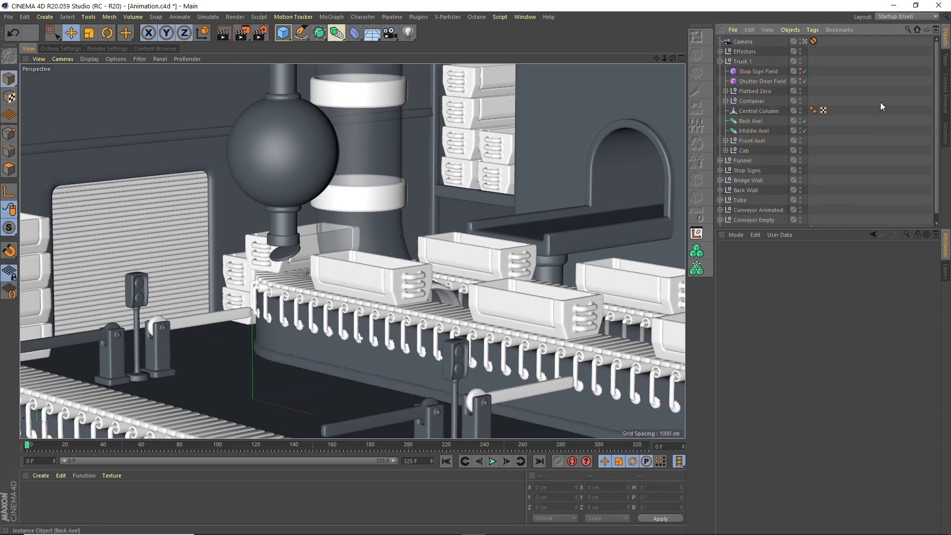
# Duplicate the Truck 1 group so the two truck groups are named Truck 1.1 and Truck 1.2.
pyautogui.click(720, 61)
pyautogui.click(743, 63)
pyautogui.keyDown('ctrl'); pyautogui.moveTo(741, 64); pyautogui.dragTo(749, 67); pyautogui.keyUp('ctrl')
pyautogui.doubleClick(746, 62)
pyautogui.write('.2')
pyautogui.press('Return')
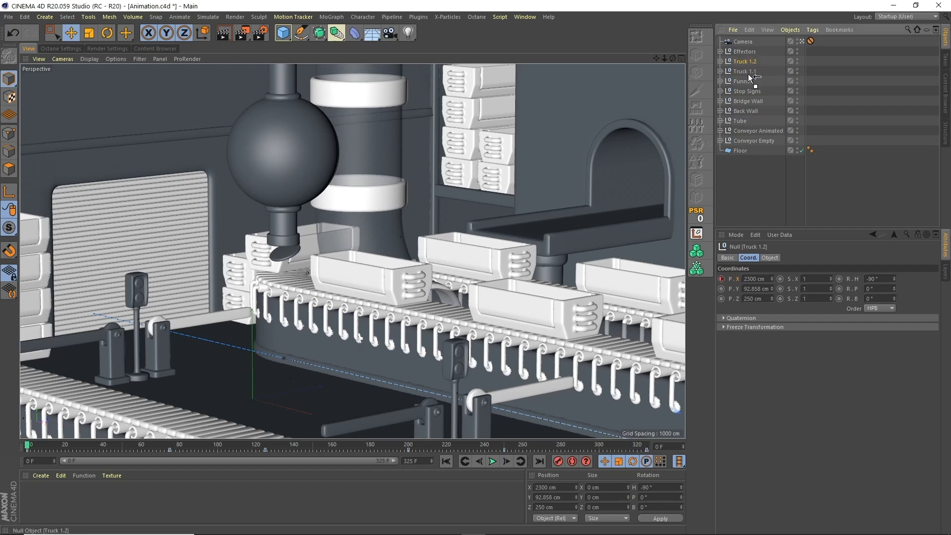
# Shift all of Truck 1.1's keyframes 250 frames earlier in the Dope Sheet.
pyautogui.click(531, 16)
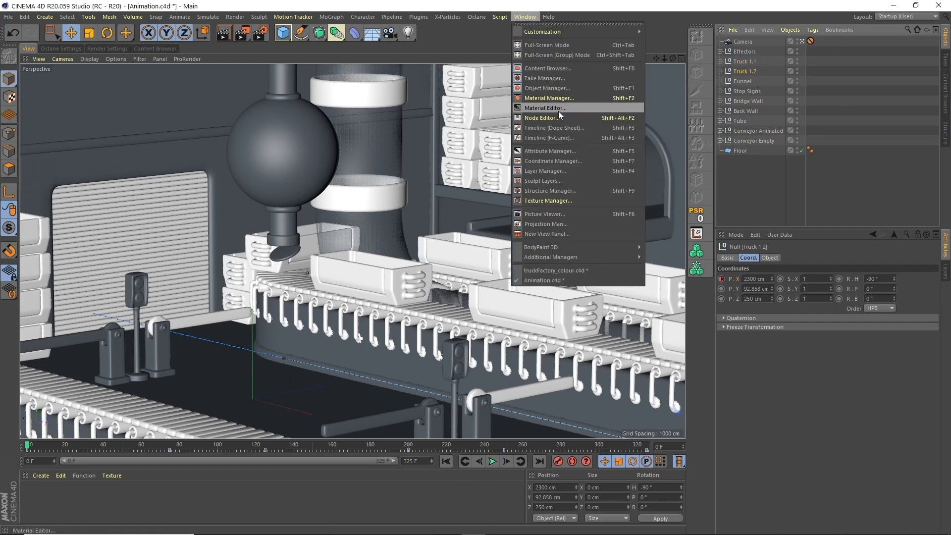
pyautogui.click(578, 127)
pyautogui.click(475, 195)
pyautogui.click(476, 204)
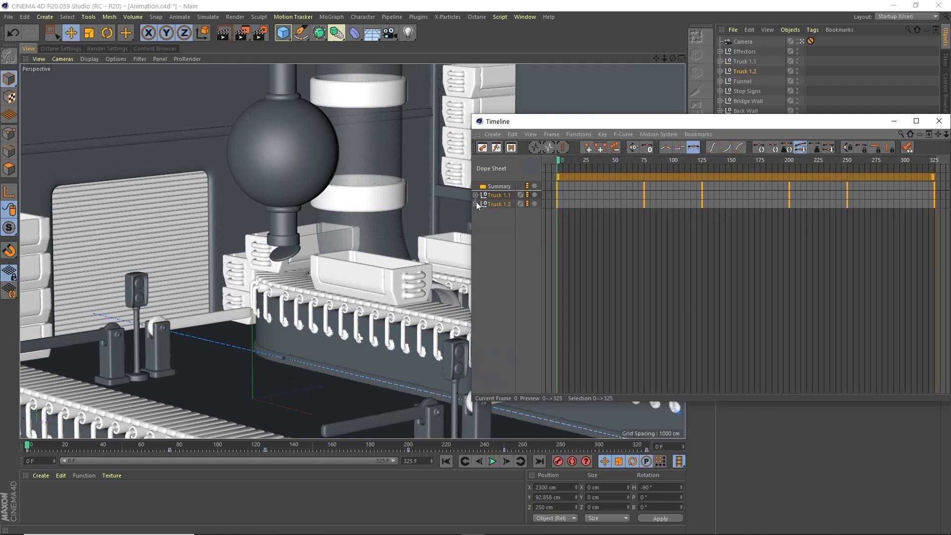
pyautogui.click(499, 201)
pyautogui.click(504, 196)
pyautogui.moveTo(866, 175); pyautogui.dragTo(595, 170)
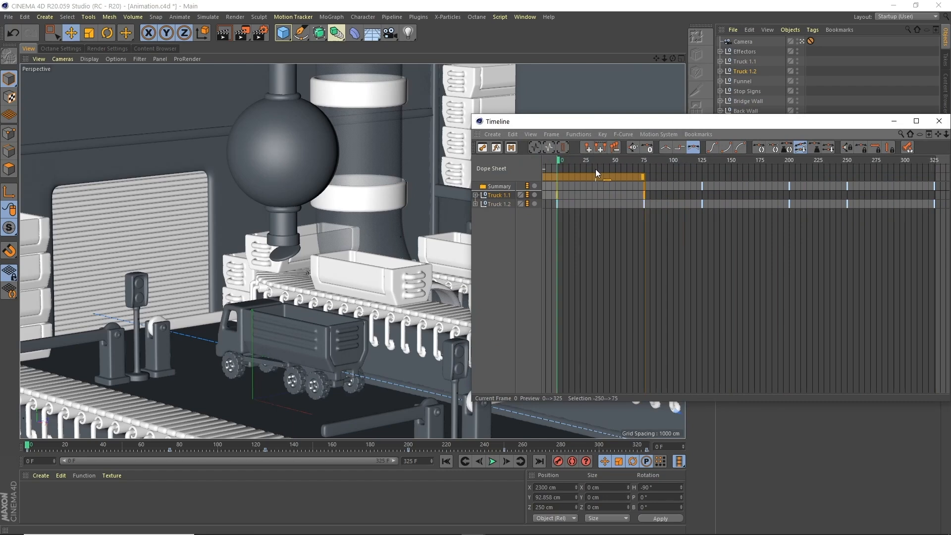
pyautogui.click(938, 121)
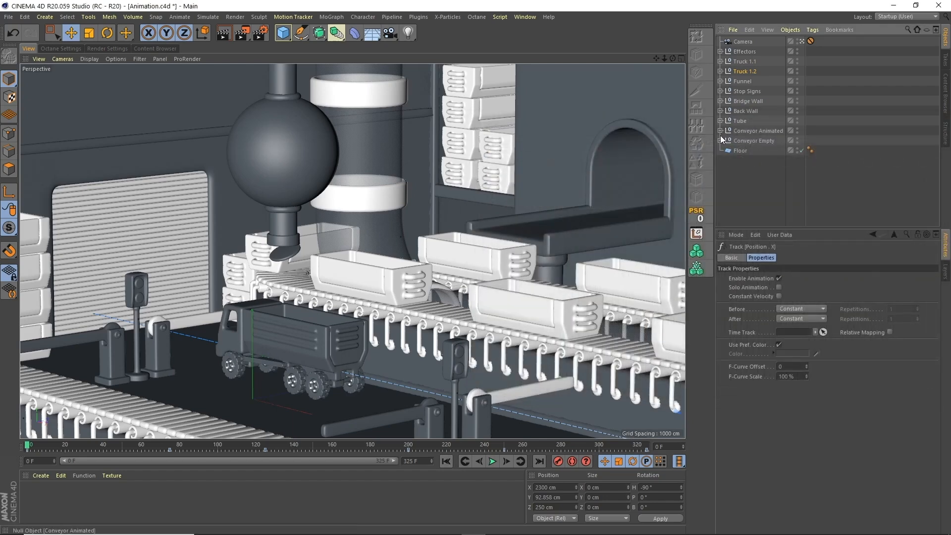
# Examine the truck at the barrier around frame 21, along with the Stop Sign cloners' effectors and the Rolling Shutter effector.
pyautogui.moveTo(91, 448); pyautogui.dragTo(67, 446)
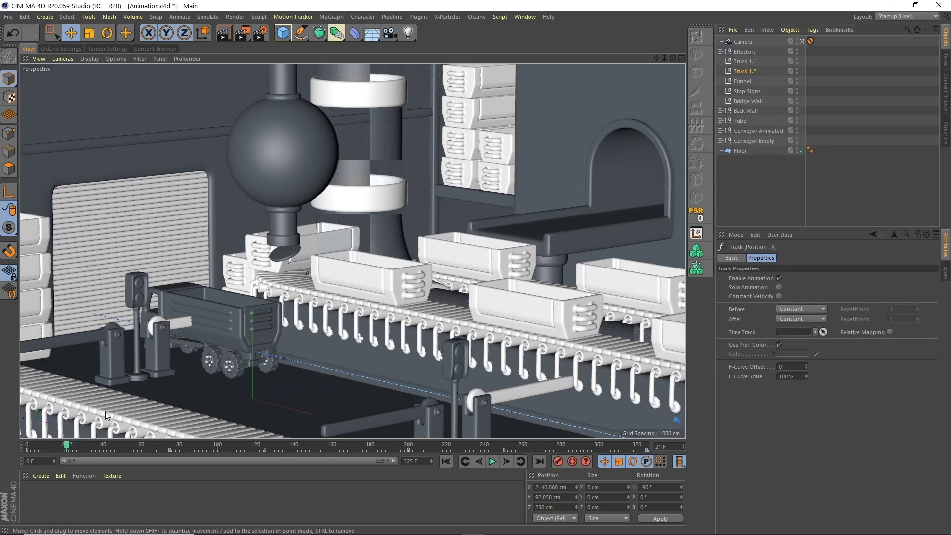
pyautogui.click(720, 91)
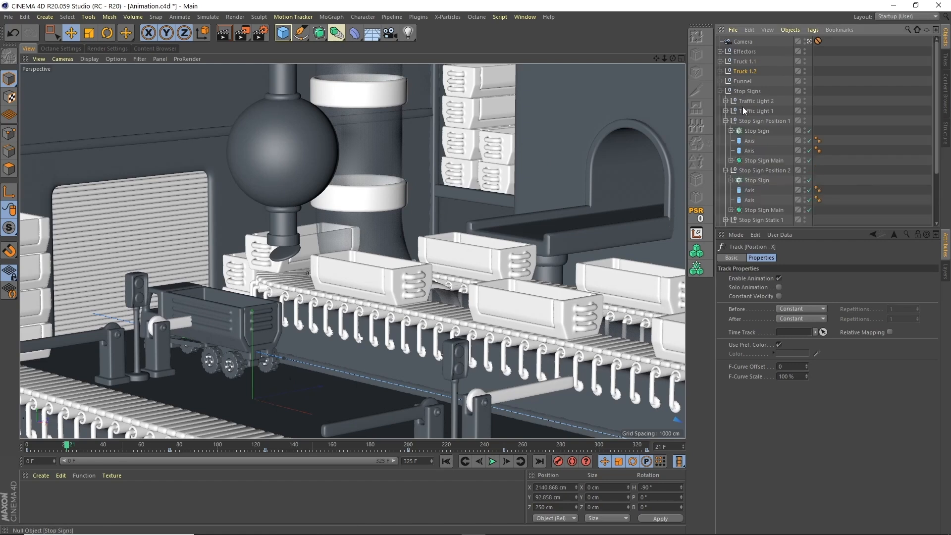
pyautogui.click(743, 131)
pyautogui.keyDown('ctrl'); pyautogui.click(756, 180); pyautogui.keyUp('ctrl')
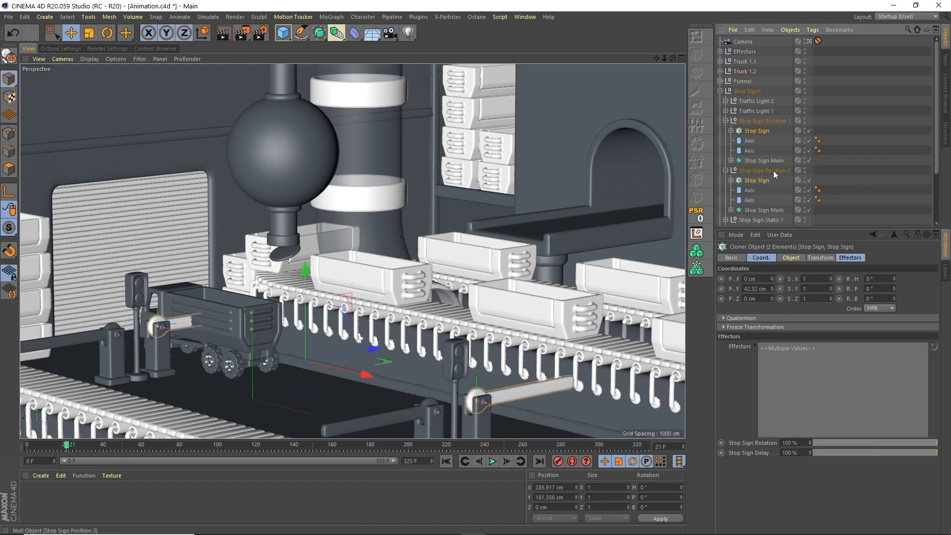
pyautogui.click(757, 132)
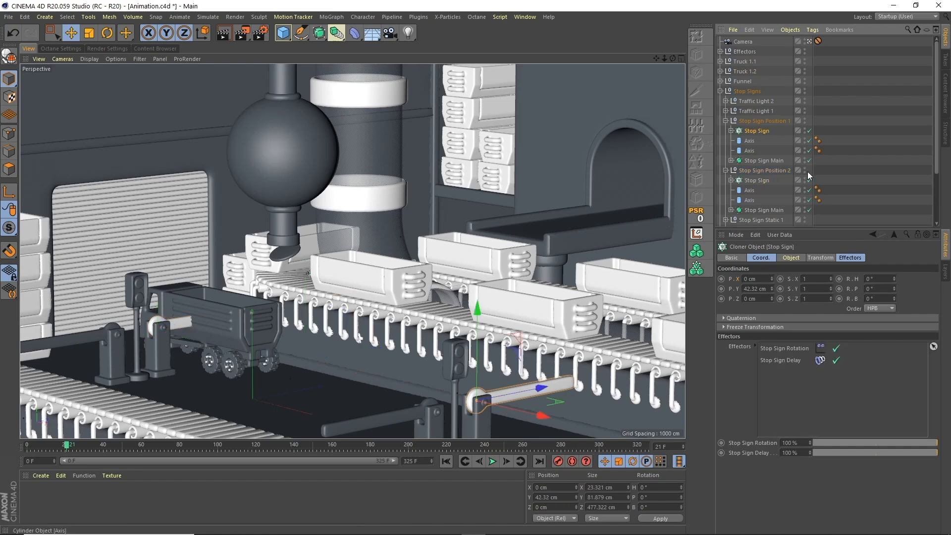
pyautogui.click(721, 72)
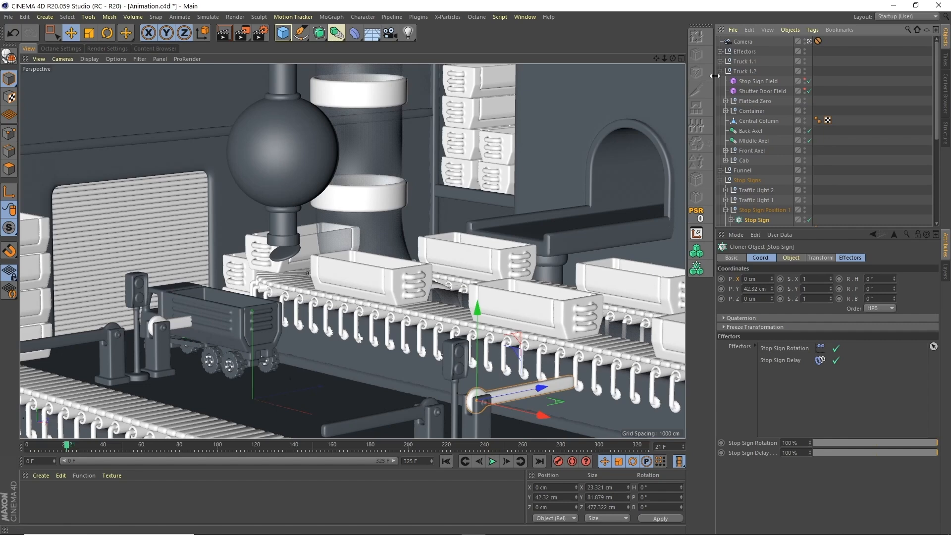
pyautogui.click(721, 51)
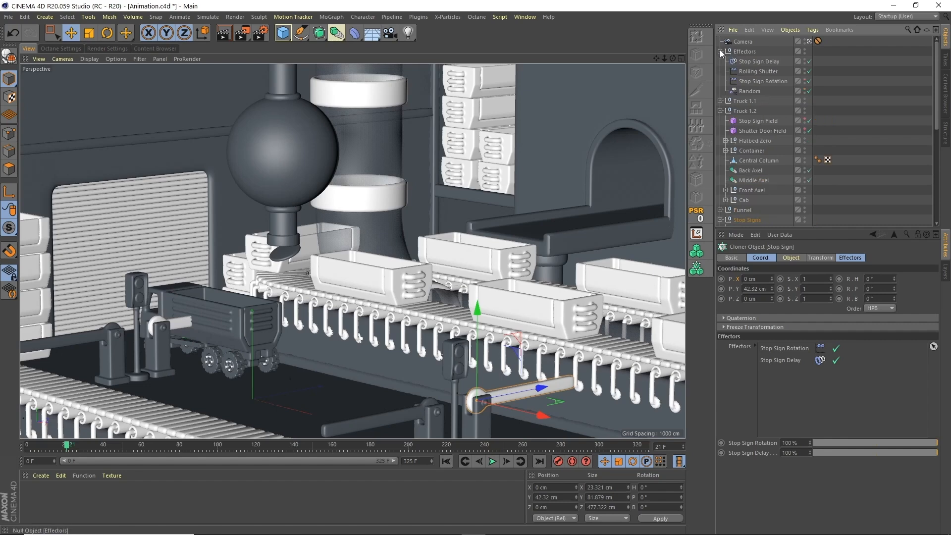
pyautogui.click(766, 71)
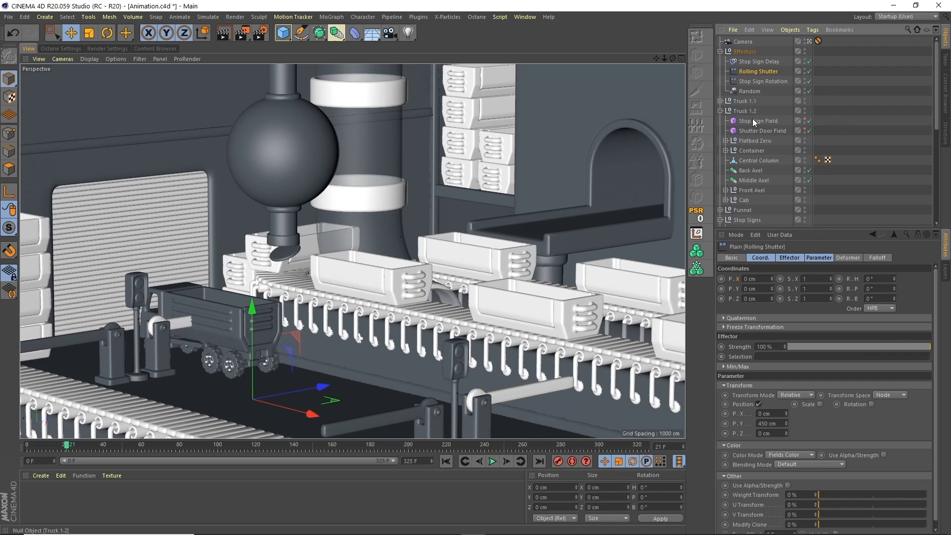
# Rename the two Box Fields in the Truck 1.2 group as Stop Sign Field 2 and Shutter Door Field 2.
pyautogui.click(764, 120)
pyautogui.doubleClick(764, 121)
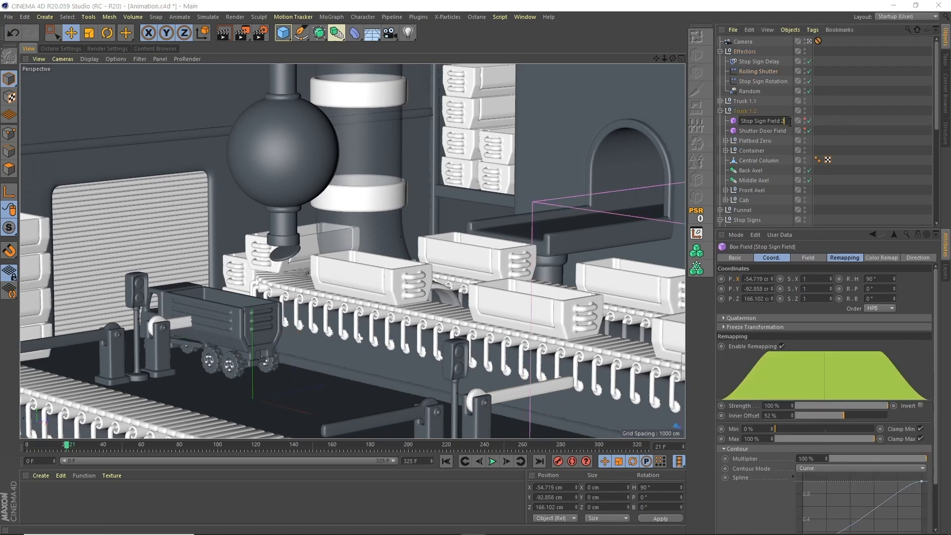
pyautogui.write('2')
pyautogui.click(775, 132)
pyautogui.doubleClick(778, 131)
pyautogui.write('2')
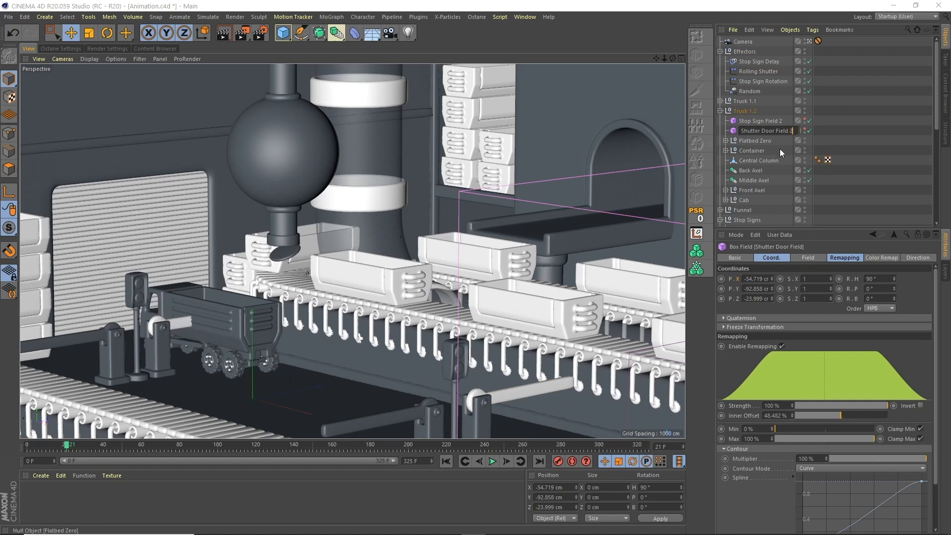
pyautogui.click(823, 111)
# Rename the two Box Fields in the Truck 1.1 group as Stop Sign Field 1 and Shutter Door Field 1.
pyautogui.click(720, 101)
pyautogui.click(780, 110)
pyautogui.doubleClick(781, 110)
pyautogui.write('1')
pyautogui.click(793, 120)
pyautogui.doubleClick(793, 121)
pyautogui.write('1')
pyautogui.click(865, 126)
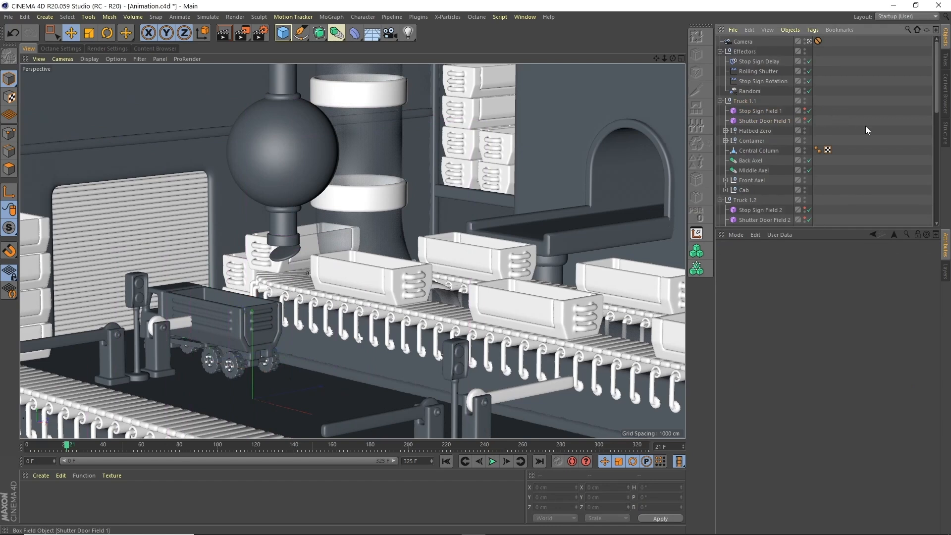
# Add Shutter Door Field 1 to the Rolling Shutter effector's falloff and remove the mistakenly added Stop Sign Field 1.
pyautogui.click(765, 72)
pyautogui.click(879, 258)
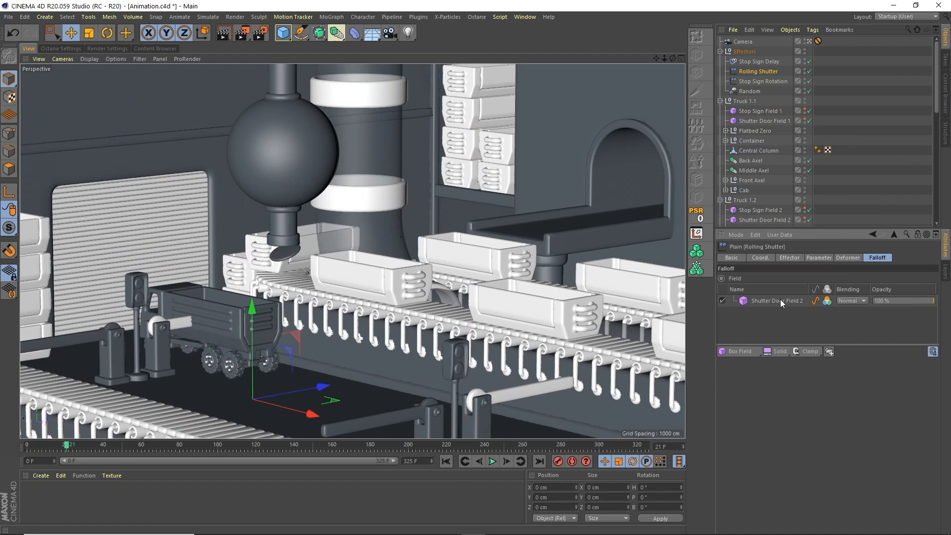
pyautogui.moveTo(763, 111); pyautogui.dragTo(777, 178)
pyautogui.moveTo(781, 295); pyautogui.dragTo(778, 300)
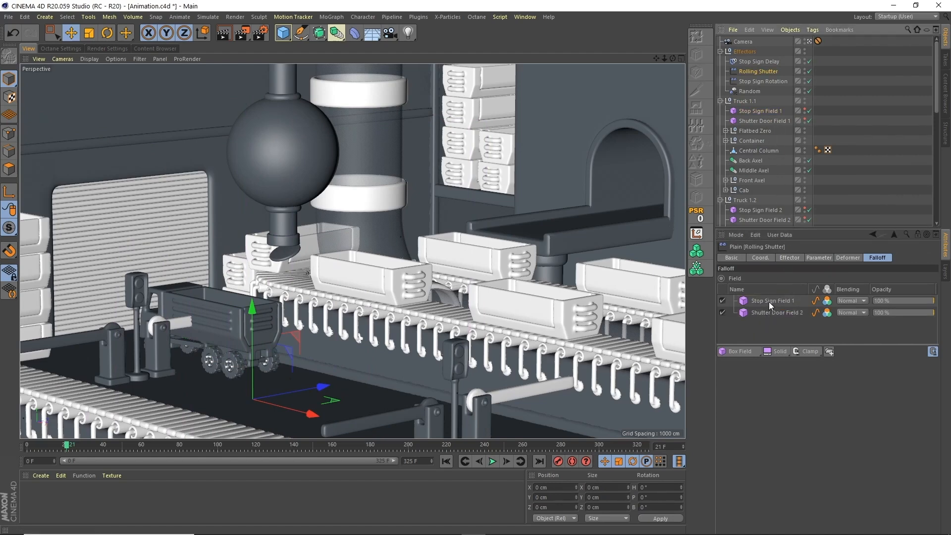
pyautogui.click(769, 301)
pyautogui.press('Delete')
pyautogui.moveTo(768, 120); pyautogui.dragTo(770, 310)
# Add Stop Sign Field 1 to the Stop Sign Rotation effector's falloff.
pyautogui.click(763, 81)
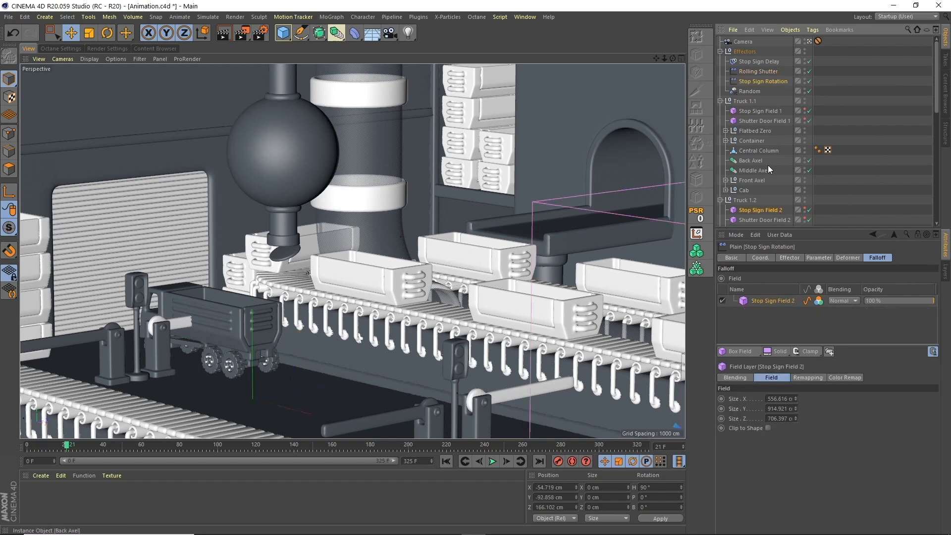
pyautogui.click(768, 112)
pyautogui.moveTo(769, 111); pyautogui.dragTo(780, 295)
pyautogui.click(870, 173)
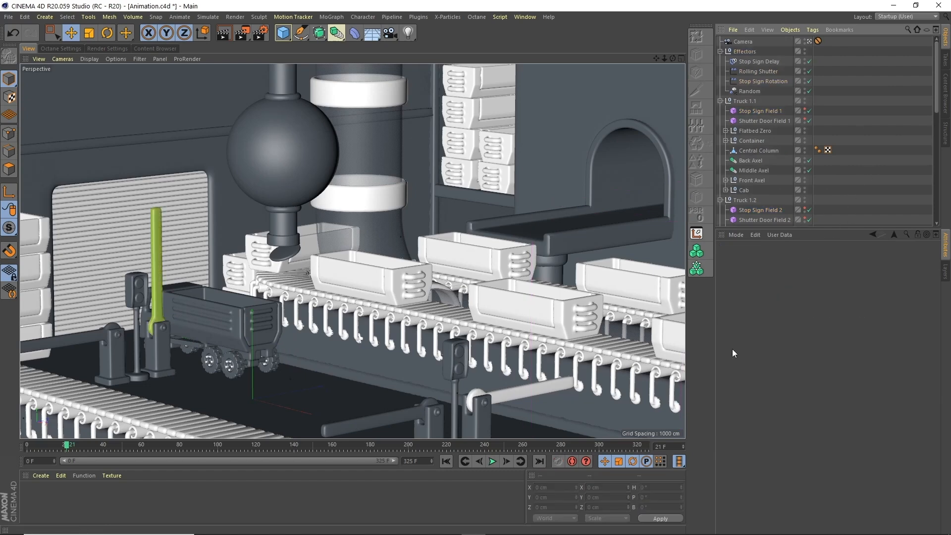
# Play the animation and scrub to about frame 156 to check the first barrier as Truck 1.2 passes.
pyautogui.click(492, 461)
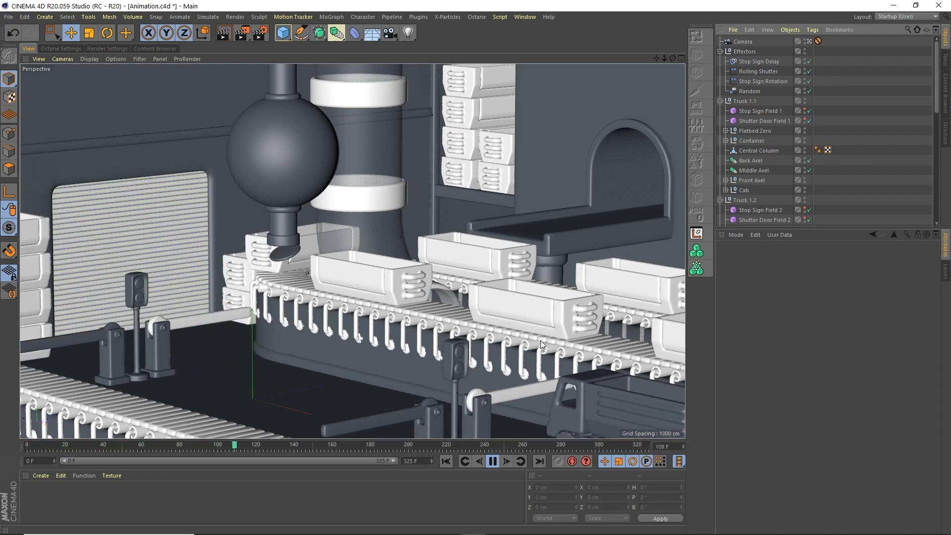
pyautogui.click(492, 461)
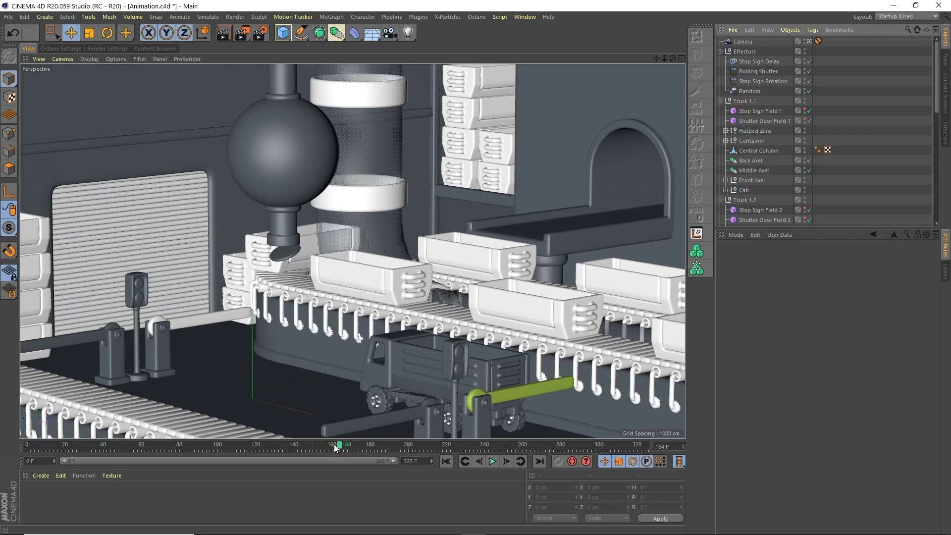
pyautogui.moveTo(334, 445); pyautogui.dragTo(323, 447)
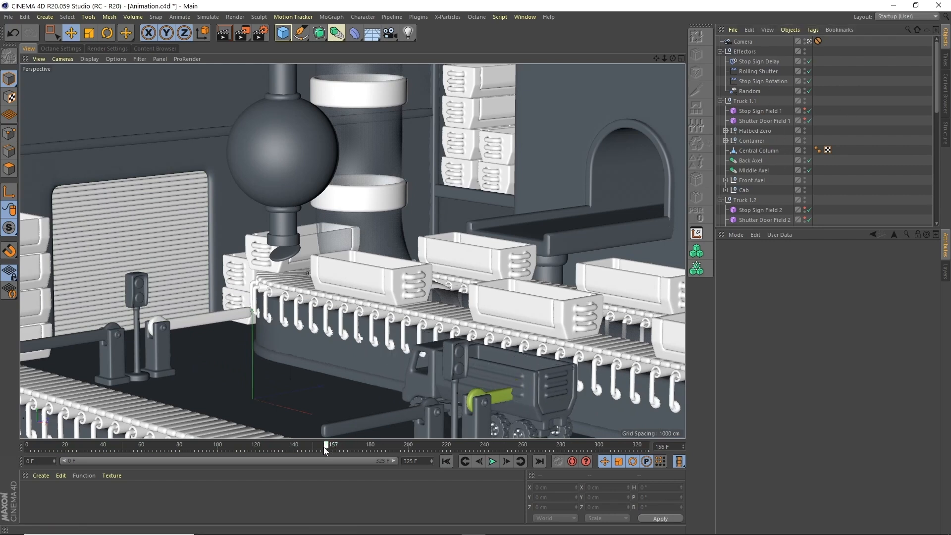
# Set the blending of Stop Sign Field 1 in Stop Sign Rotation and Shutter Door Field 1 in Rolling Shutter to Overlay.
pyautogui.click(759, 81)
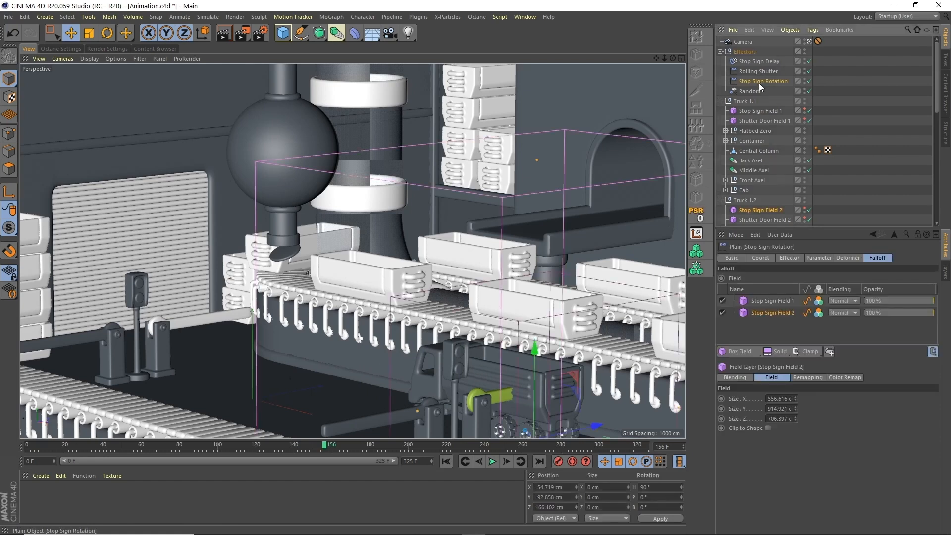
pyautogui.click(779, 303)
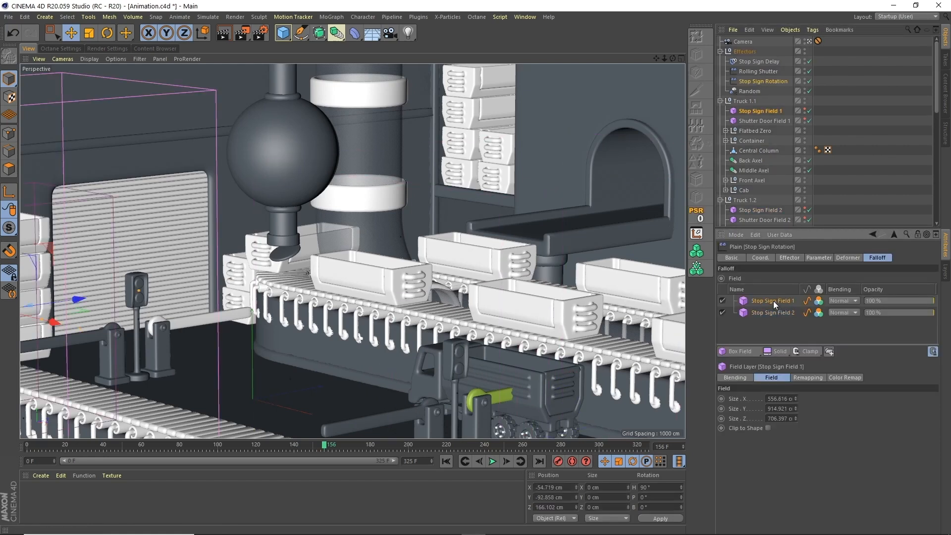
pyautogui.click(846, 300)
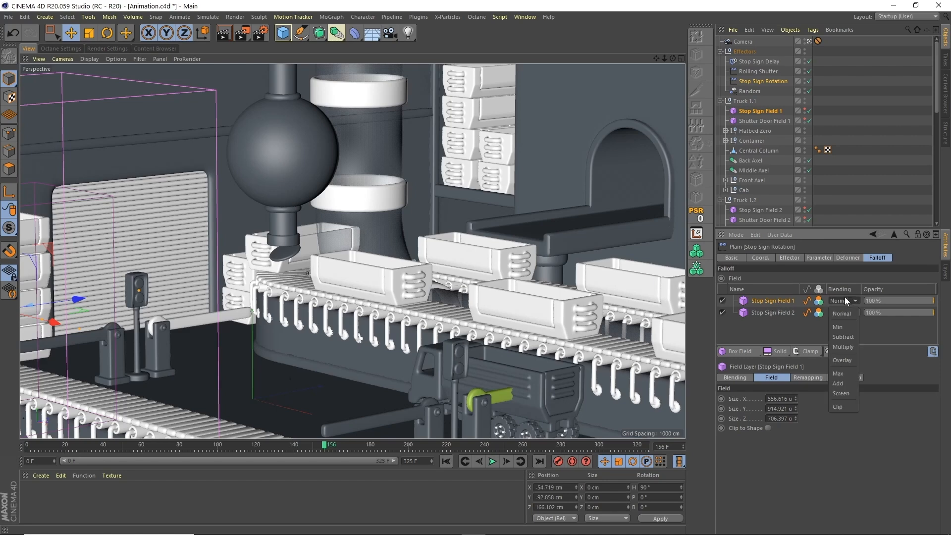
pyautogui.click(847, 359)
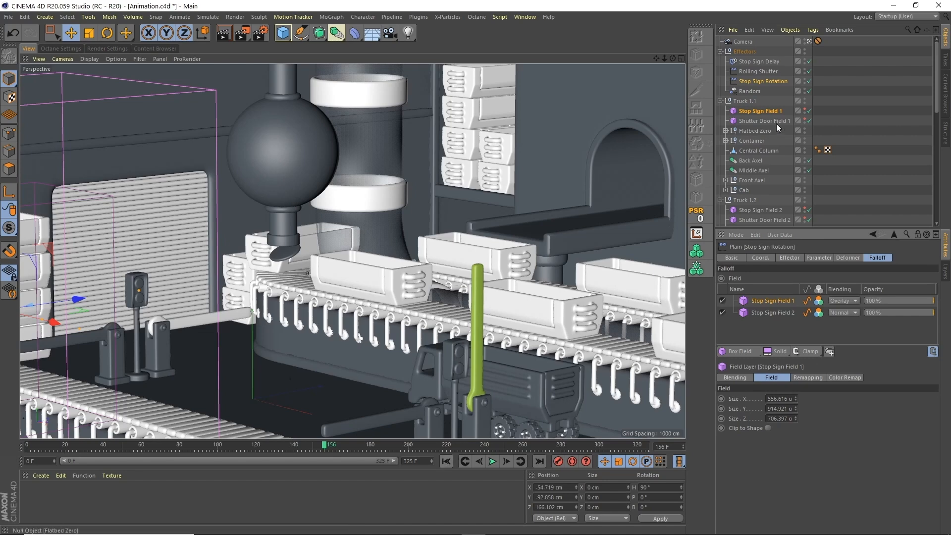
pyautogui.click(763, 71)
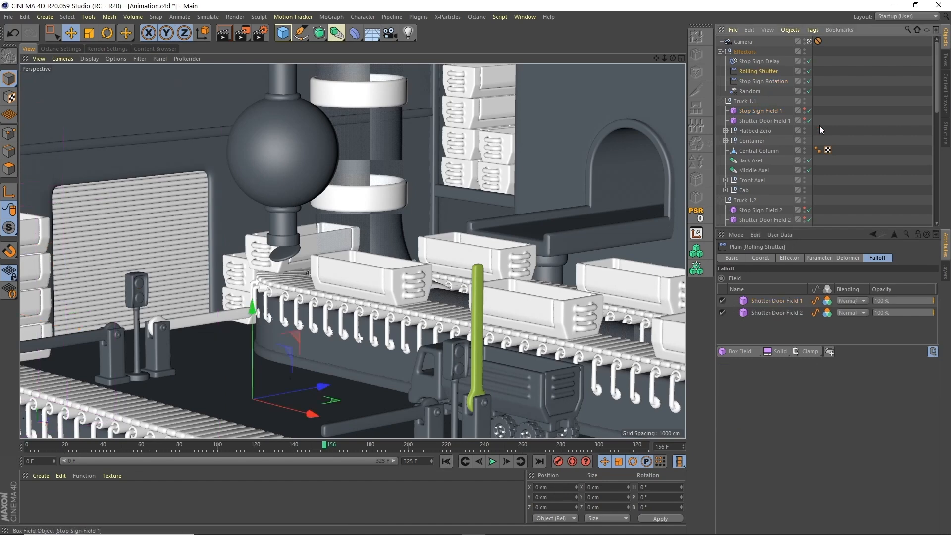
pyautogui.click(851, 300)
pyautogui.click(856, 361)
# Play the animation from the first frame to check the barriers and shutter with both trucks' fields.
pyautogui.click(446, 461)
pyautogui.click(492, 461)
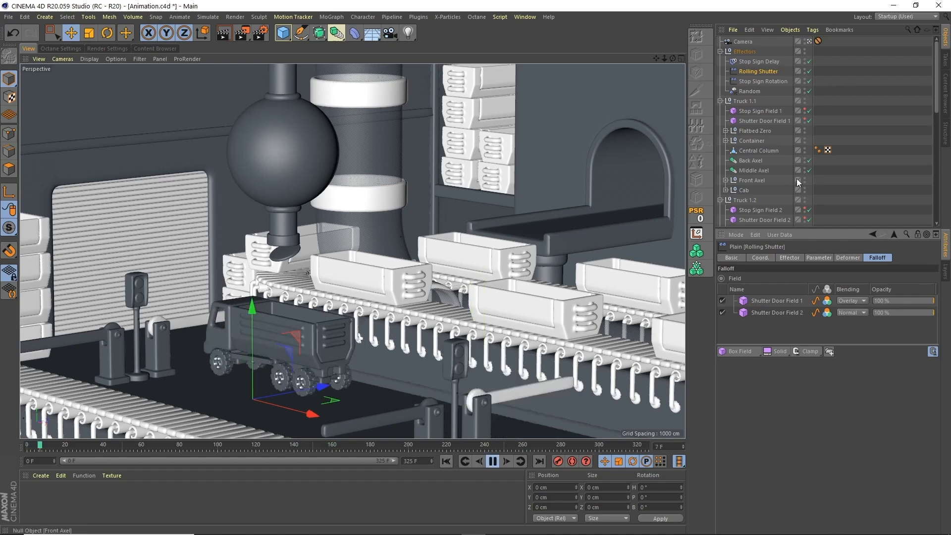
pyautogui.click(833, 186)
pyautogui.click(493, 461)
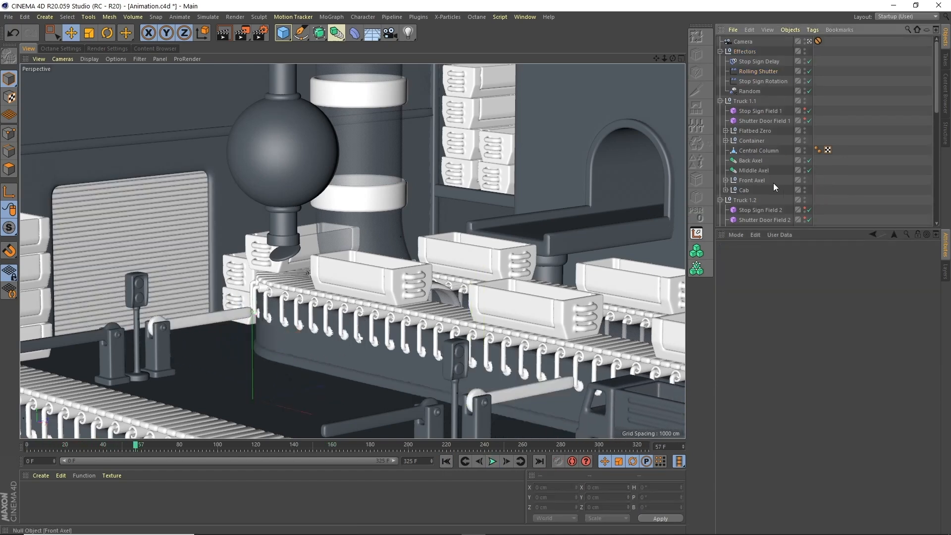
# Set the blending of Shutter Door Field 1 in Rolling Shutter and Stop Sign Field 1 in Stop Sign Rotation to Add.
pyautogui.click(768, 72)
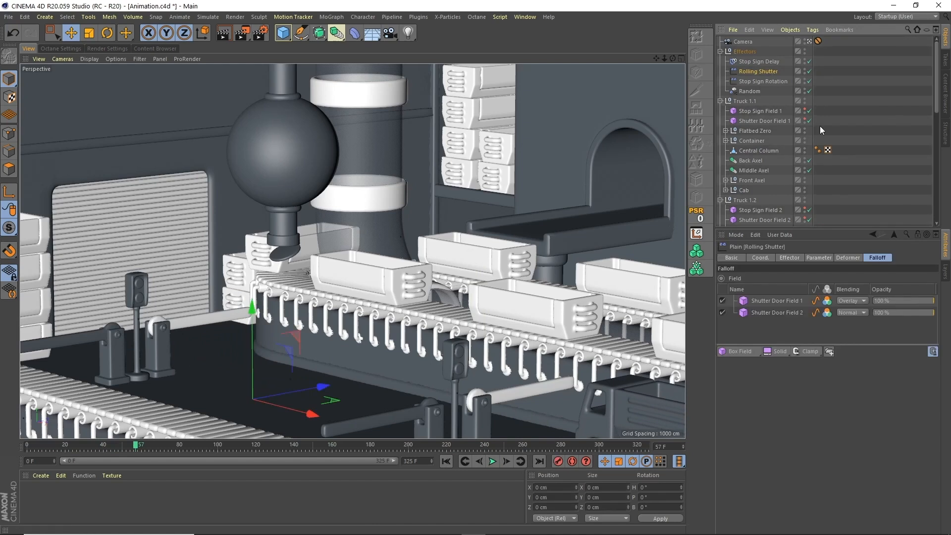
pyautogui.click(849, 301)
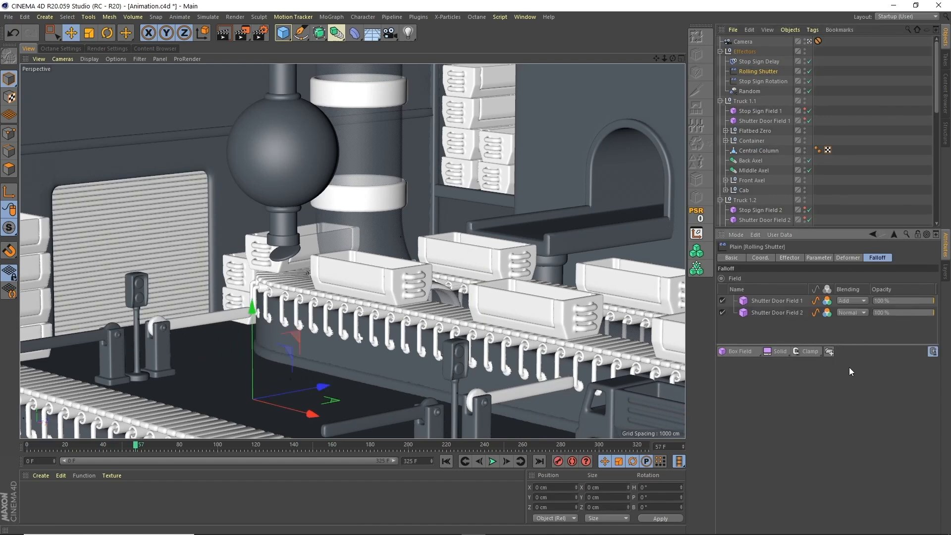
pyautogui.click(774, 80)
pyautogui.click(855, 300)
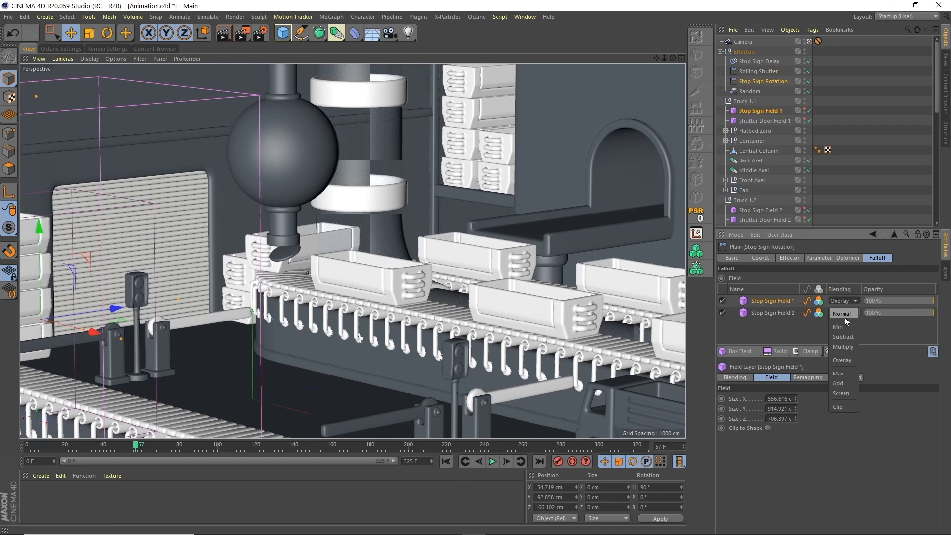
pyautogui.click(839, 383)
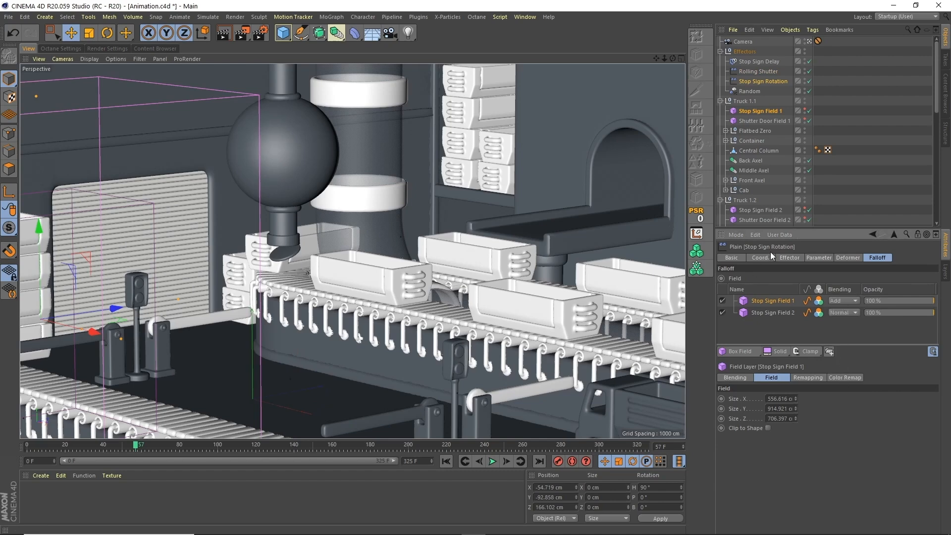
# Play the animation from the first frame, stop it and scrub to frame 225 to check the loop point.
pyautogui.click(446, 461)
pyautogui.click(492, 461)
pyautogui.click(870, 145)
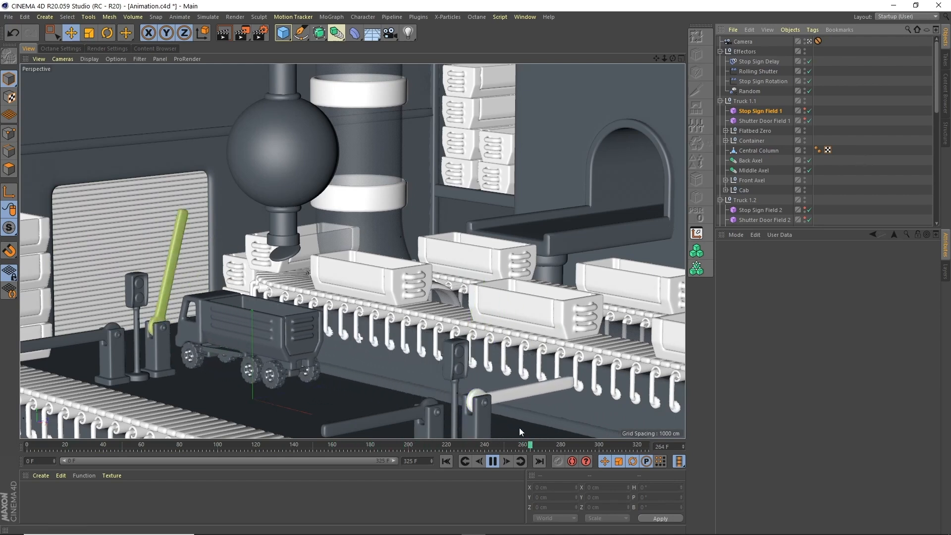
pyautogui.click(491, 460)
pyautogui.click(456, 445)
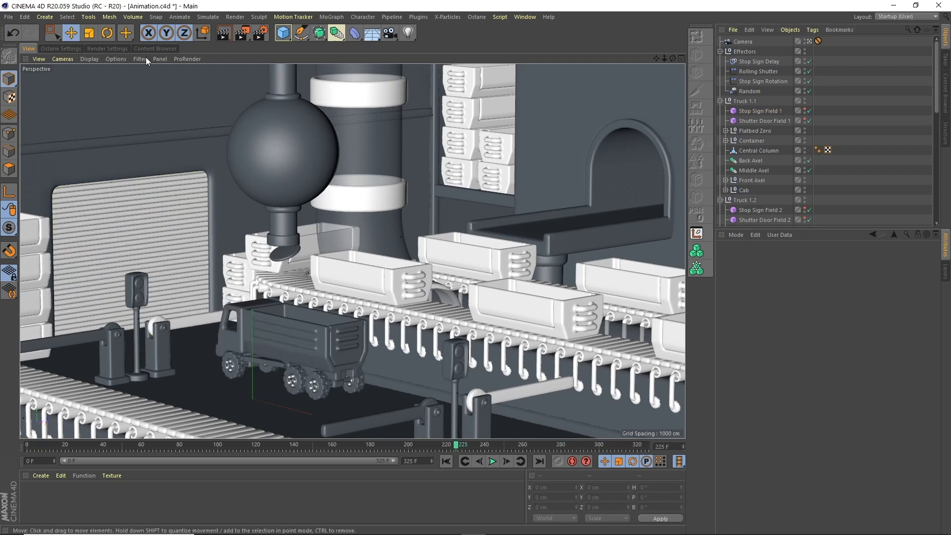
# Set the project's maximum time and current project time to 250 frames in the project settings.
pyautogui.click(23, 17)
pyautogui.click(67, 142)
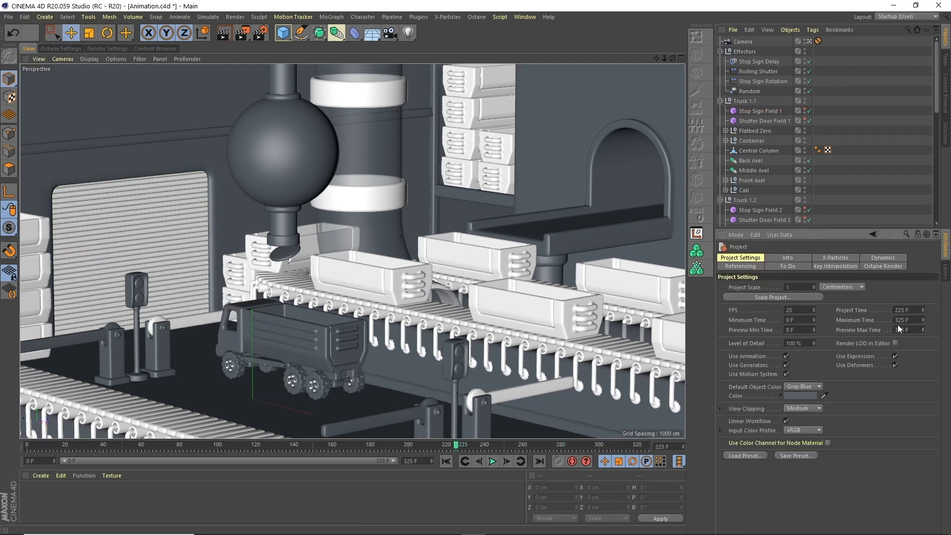
pyautogui.write('250')
pyautogui.press('Tab')
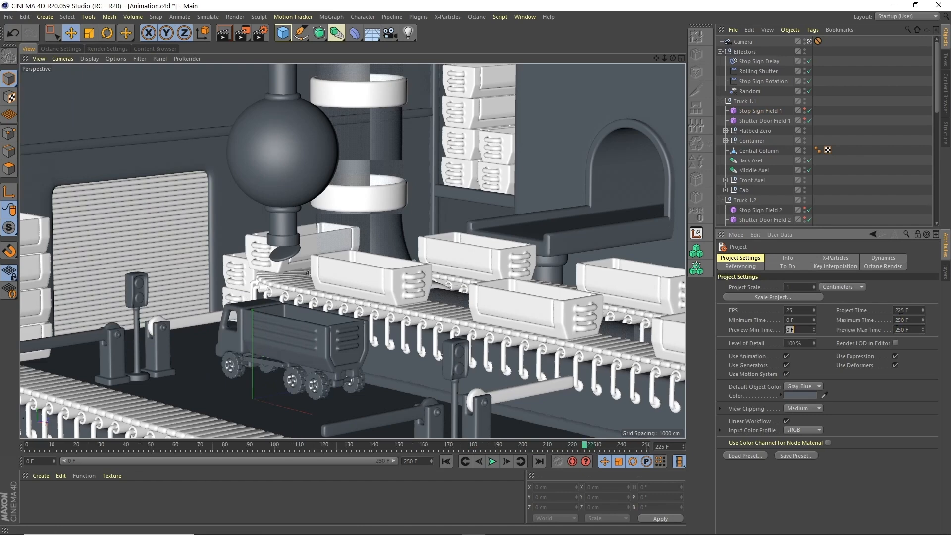
pyautogui.write('250')
pyautogui.press('Return')
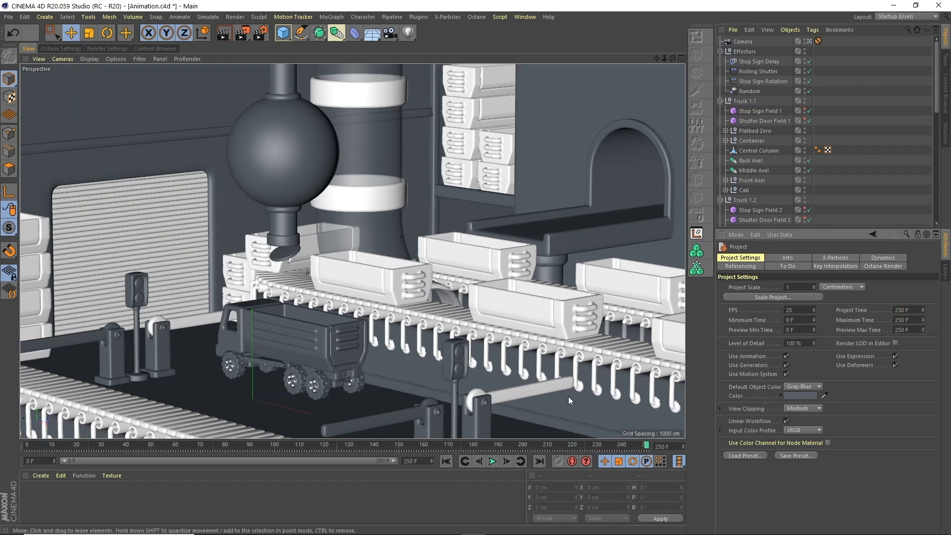
# Play the shortened animation from the first frame and scrub to frame 38 to check the trucks, barriers and shutter.
pyautogui.moveTo(593, 442)
pyautogui.mouseDown()
pyautogui.moveTo(148, 446)
pyautogui.moveTo(1, 473)
pyautogui.mouseUp()
pyautogui.click(492, 461)
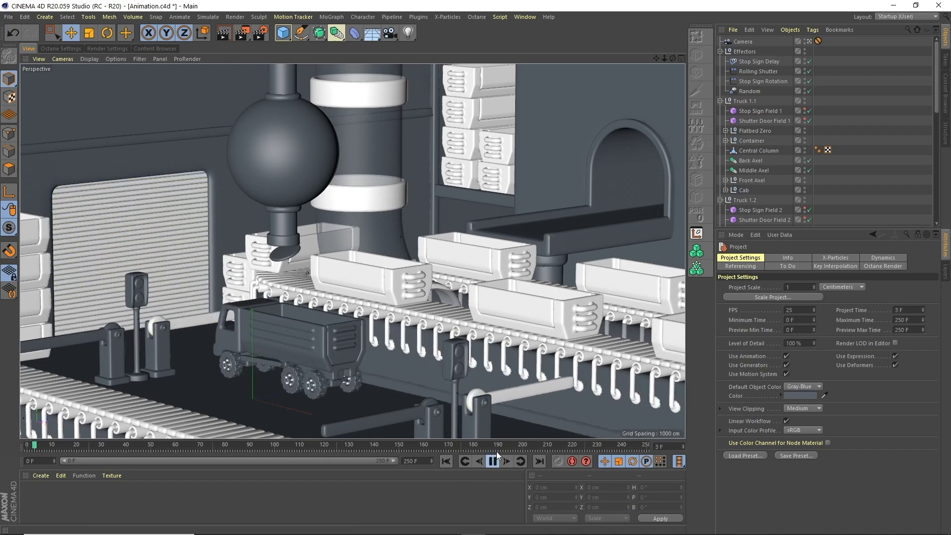
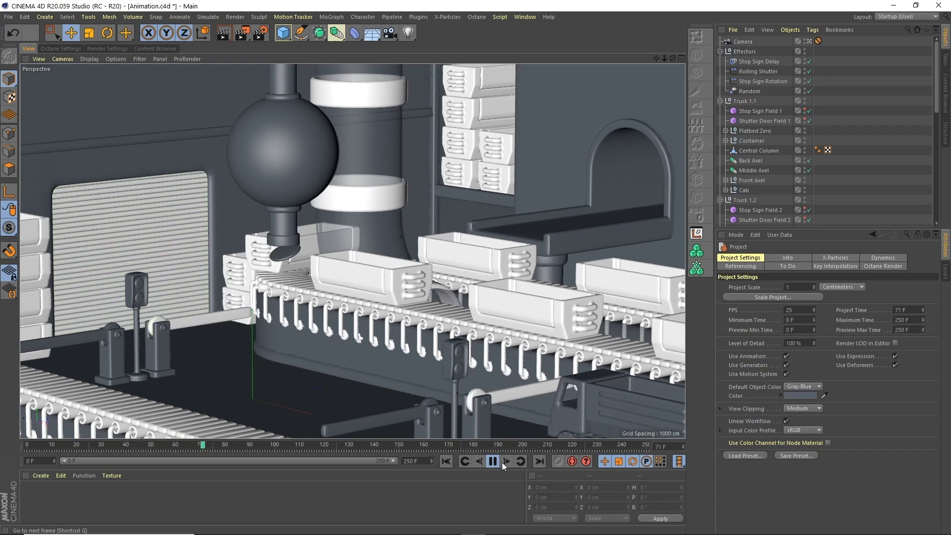
pyautogui.press('F8')
pyautogui.hotkey('shift', 'f')
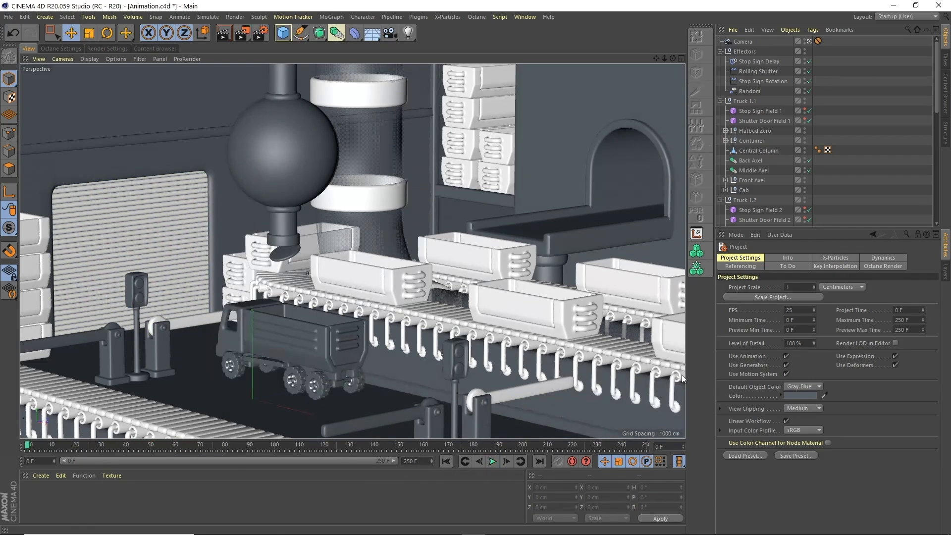
pyautogui.press('F8')
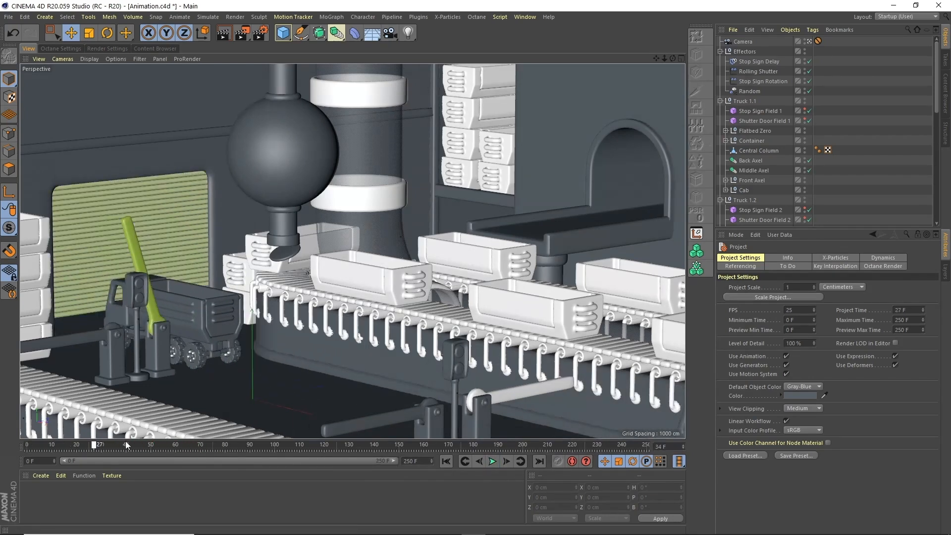
pyautogui.press('F8')
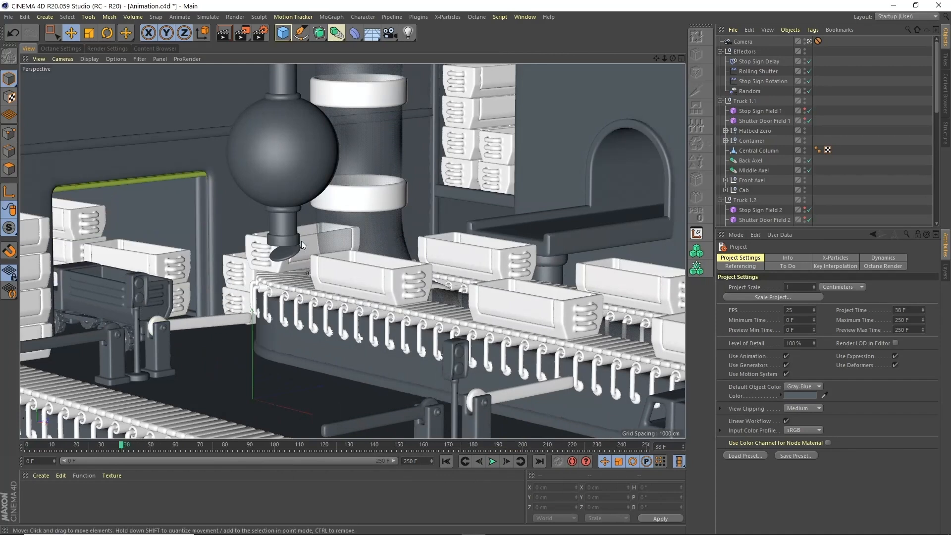
# Collapse the Truck 1.1, Truck 1.2, Stop Signs and Effectors groups in the object hierarchy.
pyautogui.click(720, 100)
pyautogui.click(720, 110)
pyautogui.click(720, 130)
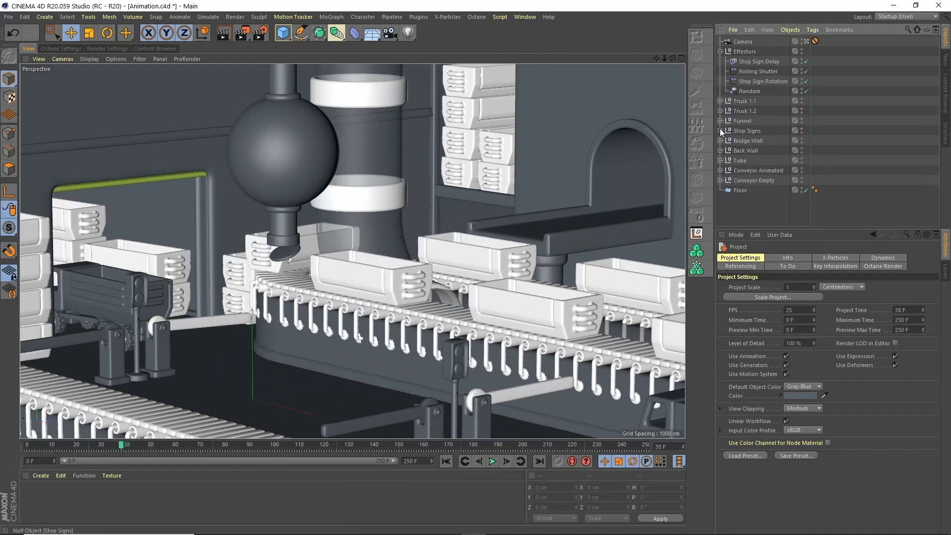
pyautogui.click(720, 52)
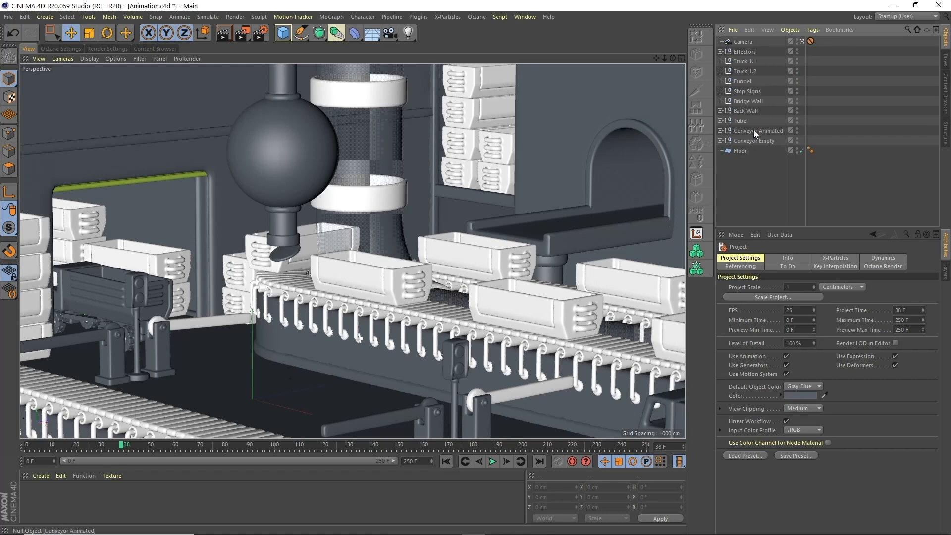
# Move the Cap null out of Funnel End to sit directly under Funnel and set its pitch rotation to 0°.
pyautogui.click(742, 81)
pyautogui.click(720, 82)
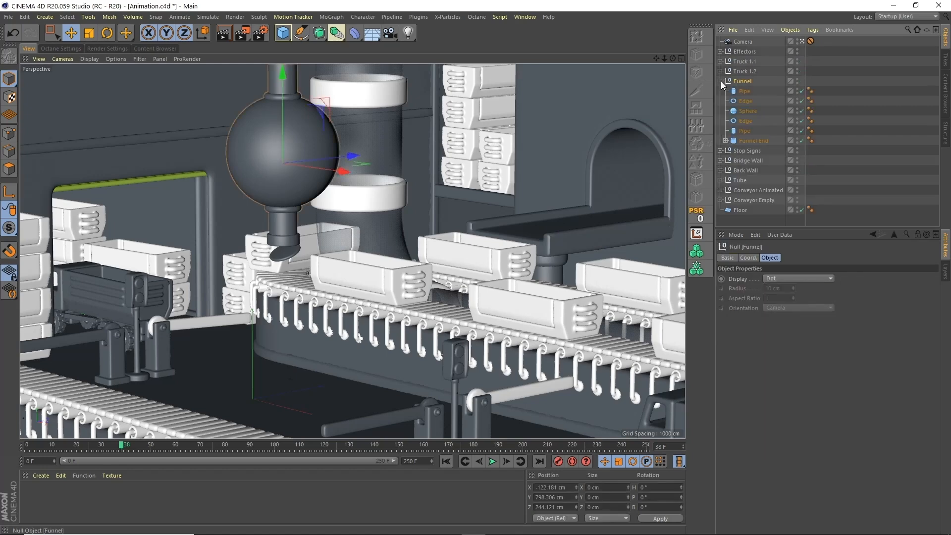
pyautogui.click(750, 140)
pyautogui.click(725, 140)
pyautogui.moveTo(749, 150)
pyautogui.mouseDown()
pyautogui.moveTo(753, 140)
pyautogui.moveTo(742, 146)
pyautogui.mouseUp()
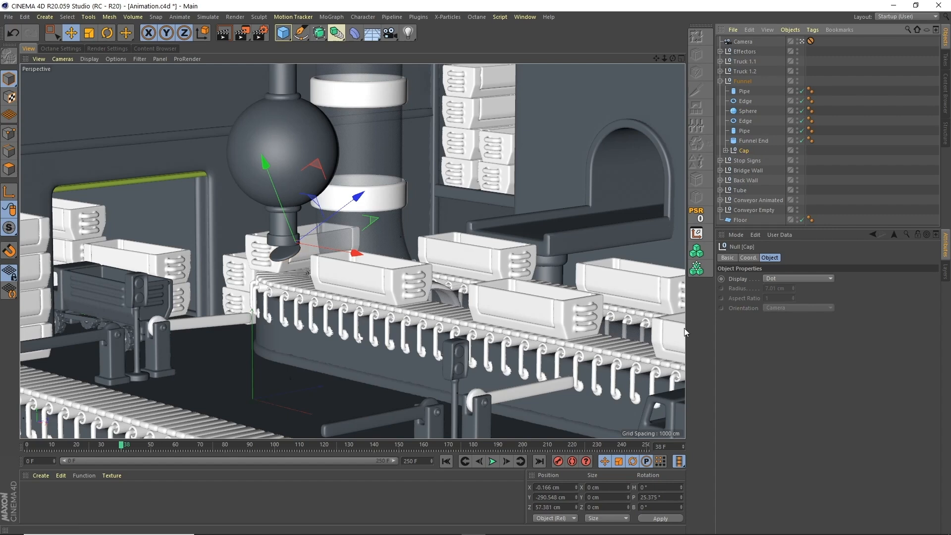
pyautogui.doubleClick(658, 497)
pyautogui.write('0')
pyautogui.press('Return')
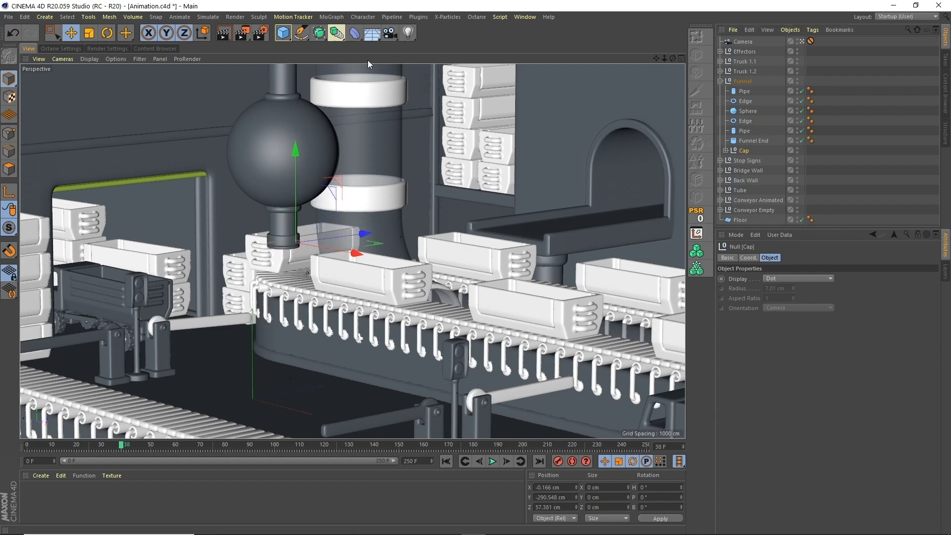
# Place the Cap null inside a new linear Cloner and set the clone count to 1.
pyautogui.click(332, 17)
pyautogui.keyDown('alt'); pyautogui.click(347, 124); pyautogui.keyUp('alt')
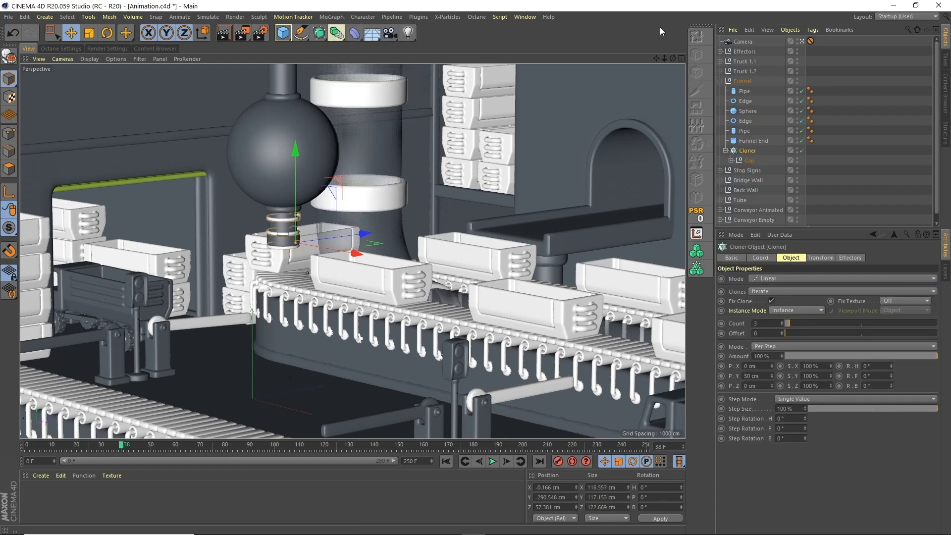
pyautogui.doubleClick(755, 323)
pyautogui.write('1')
pyautogui.press('Return')
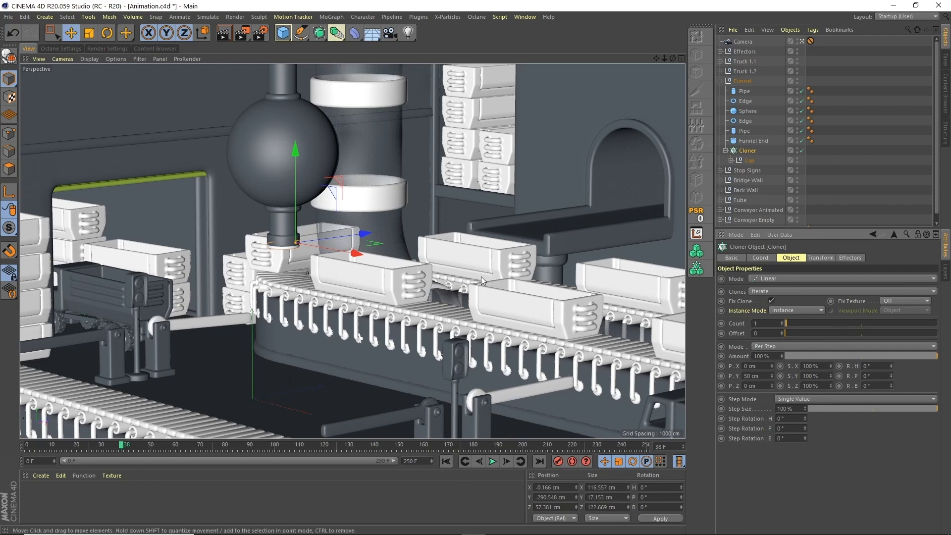
# Add a Plain effector to the cap's Cloner, disable its position, and enable rotation with R.P set to 90°.
pyautogui.click(331, 17)
pyautogui.moveTo(349, 31)
pyautogui.click(435, 48)
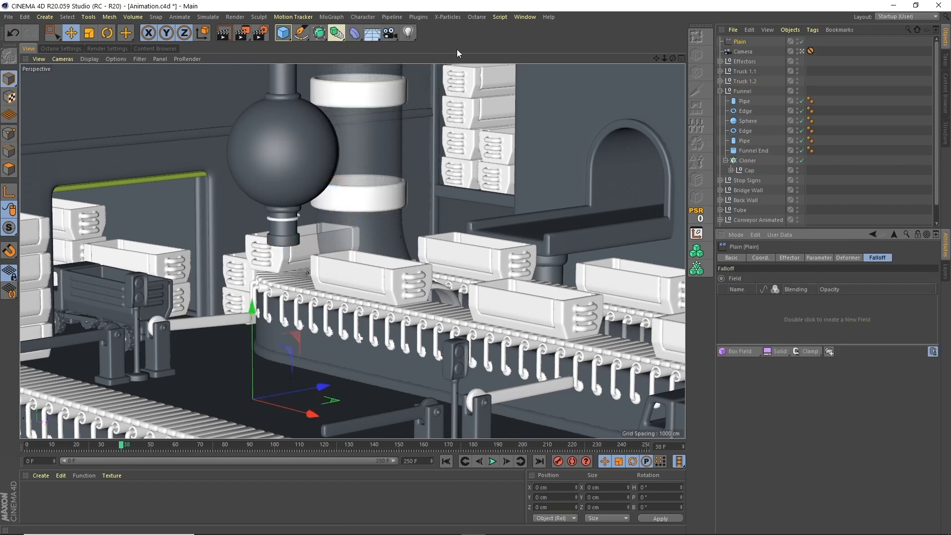
pyautogui.click(811, 258)
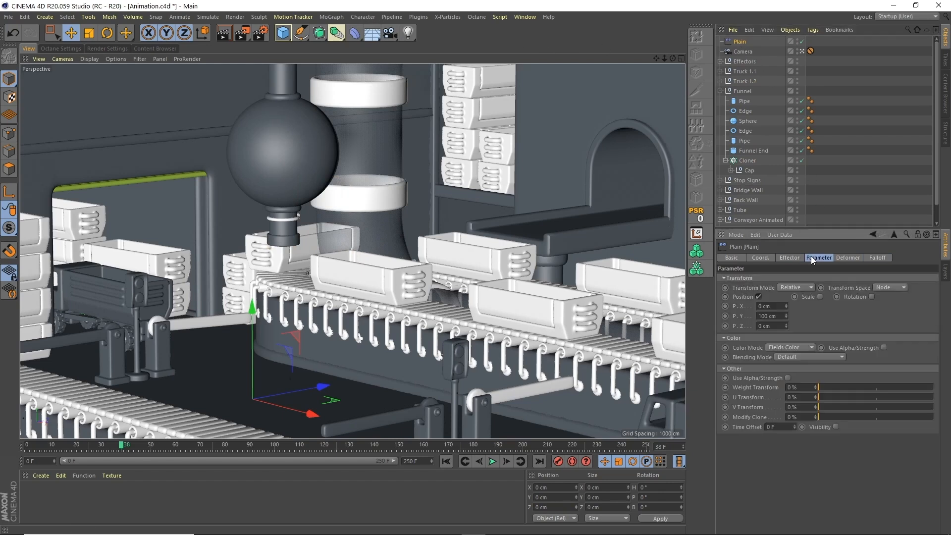
pyautogui.click(758, 296)
pyautogui.click(852, 297)
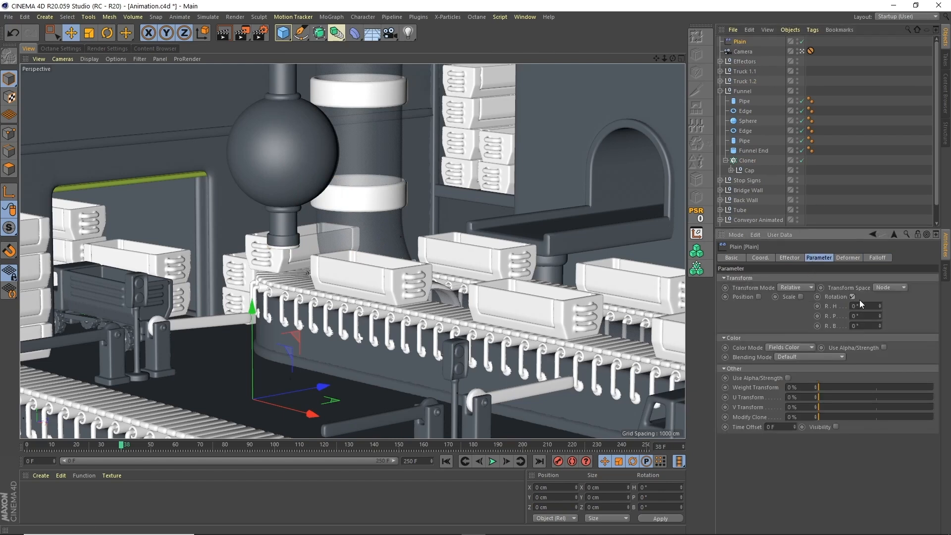
pyautogui.moveTo(880, 316); pyautogui.dragTo(881, 312)
pyautogui.write('90')
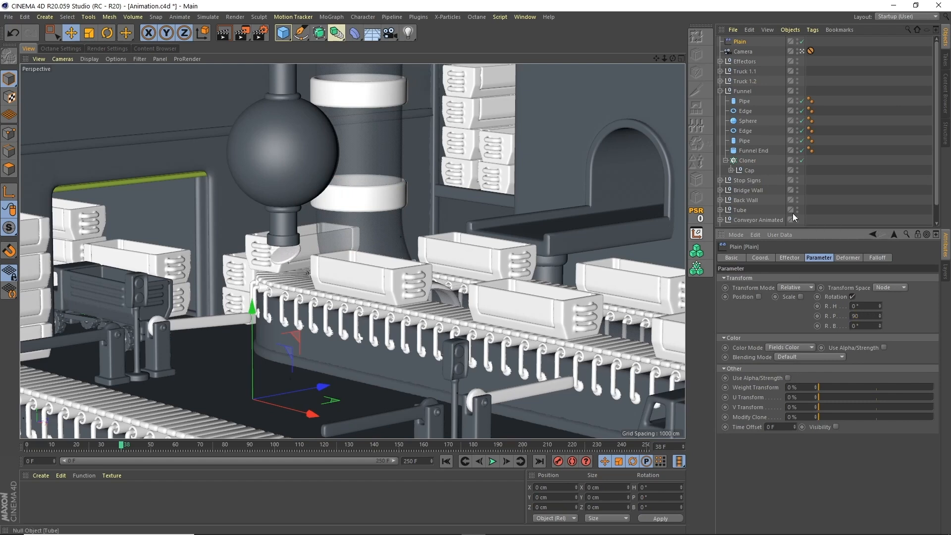
pyautogui.press('Return')
pyautogui.click(862, 315)
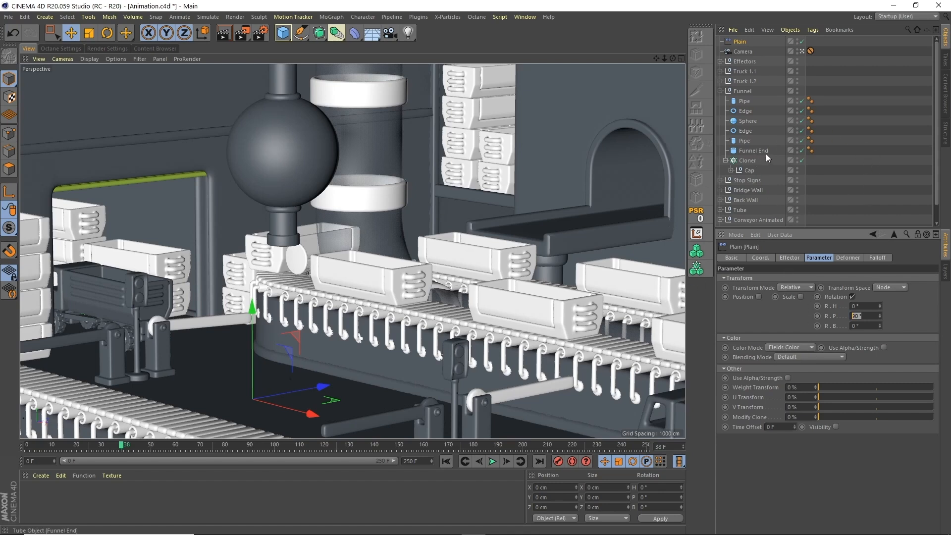
# Rename the funnel's Cloner to Cap and collapse the Funnel group.
pyautogui.doubleClick(751, 162)
pyautogui.write('Cap')
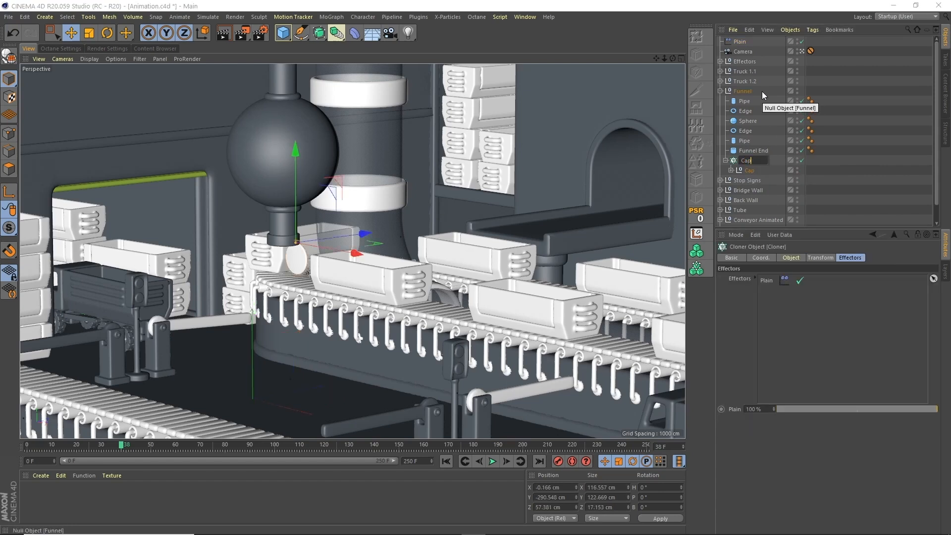
pyautogui.press('Return')
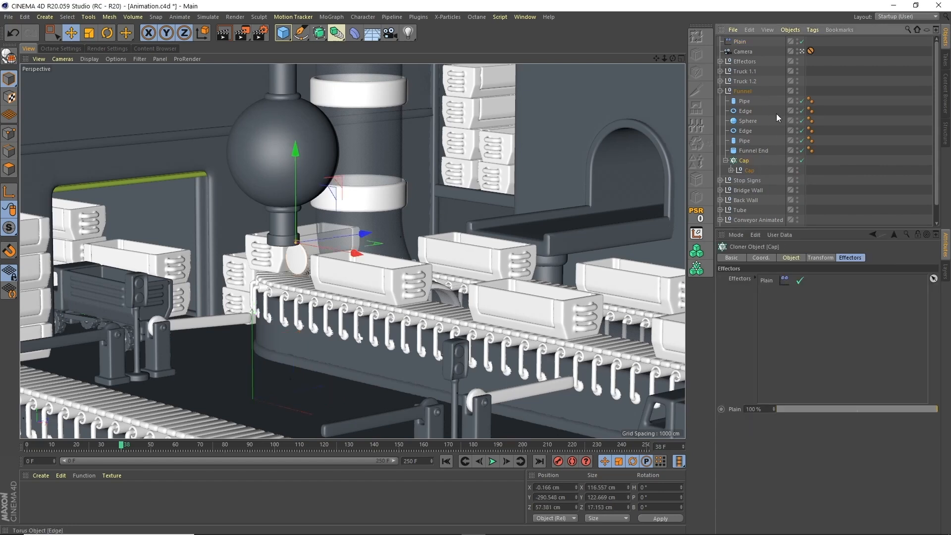
pyautogui.click(720, 91)
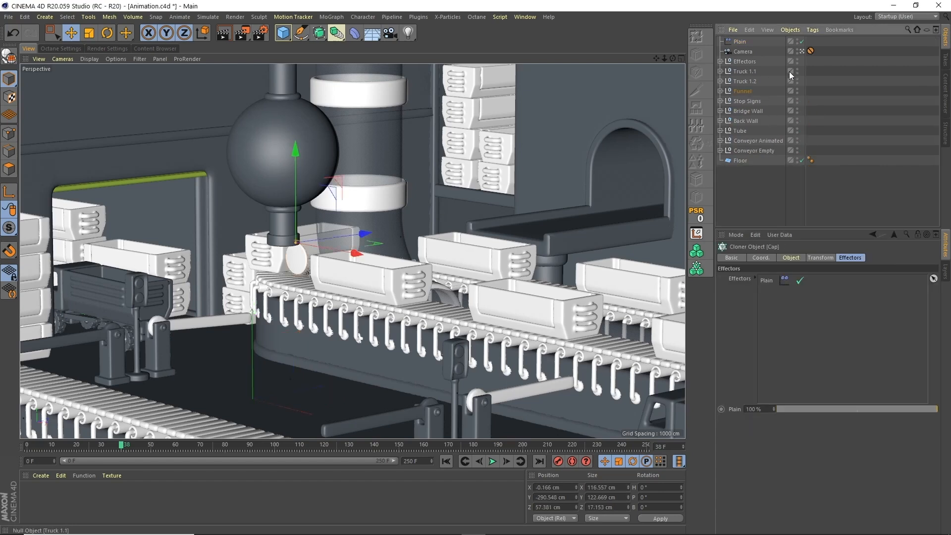
# Move the Plain effector into the Effectors group and rename it Cap Open / Close.
pyautogui.click(720, 60)
pyautogui.moveTo(742, 44); pyautogui.dragTo(755, 76)
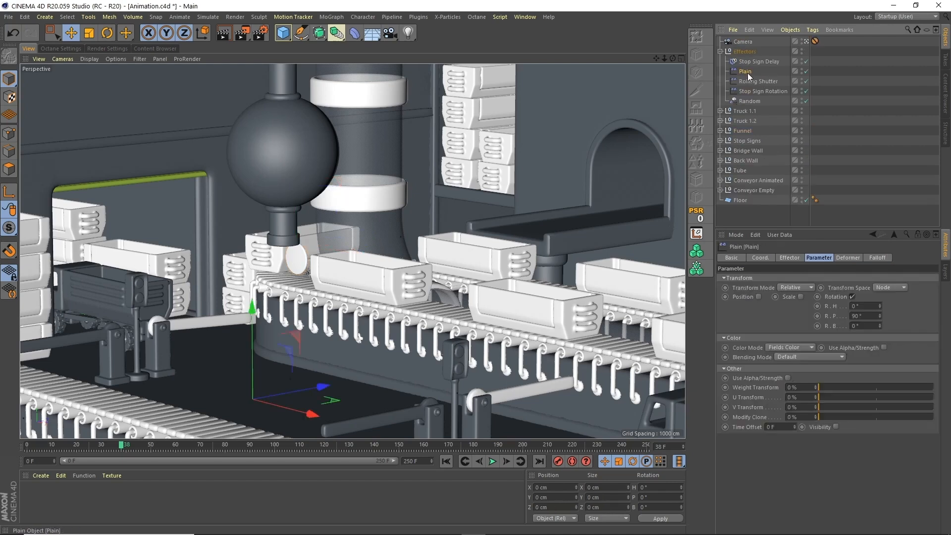
pyautogui.write('Cap')
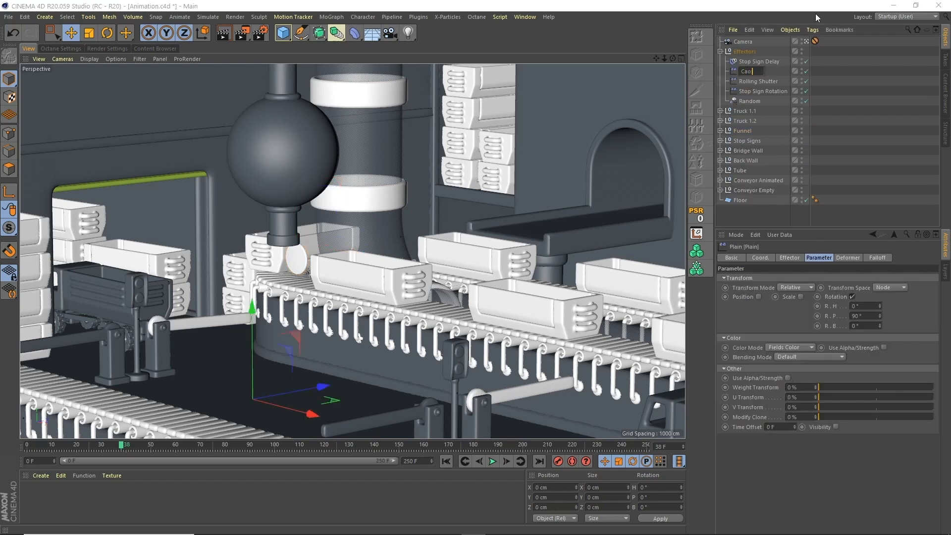
pyautogui.write(' Open /')
pyautogui.write(' Close')
pyautogui.press('Return')
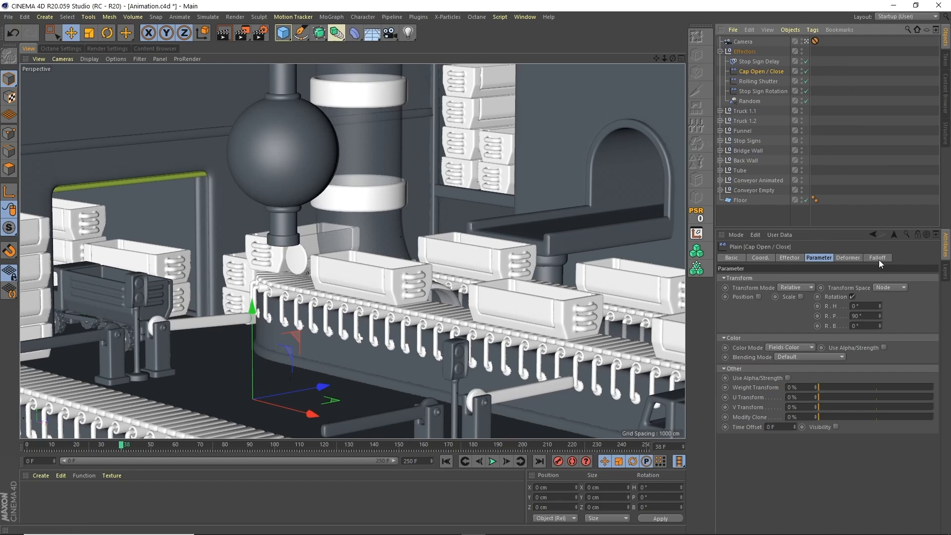
# Add Truck 1.1's Shutter Door Field 1 to the Cap Open / Close falloff and play from frame 0 to check the cap.
pyautogui.moveTo(150, 444); pyautogui.dragTo(14, 460)
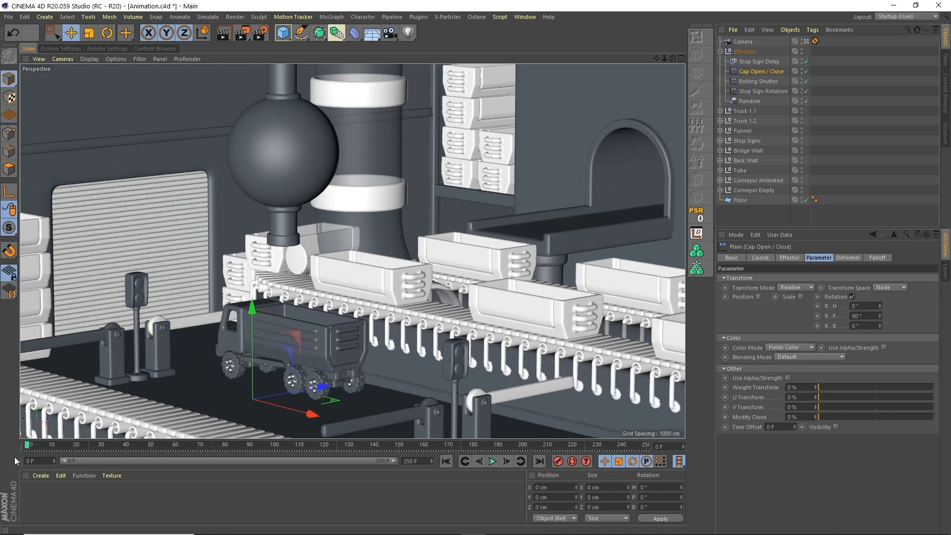
pyautogui.click(720, 111)
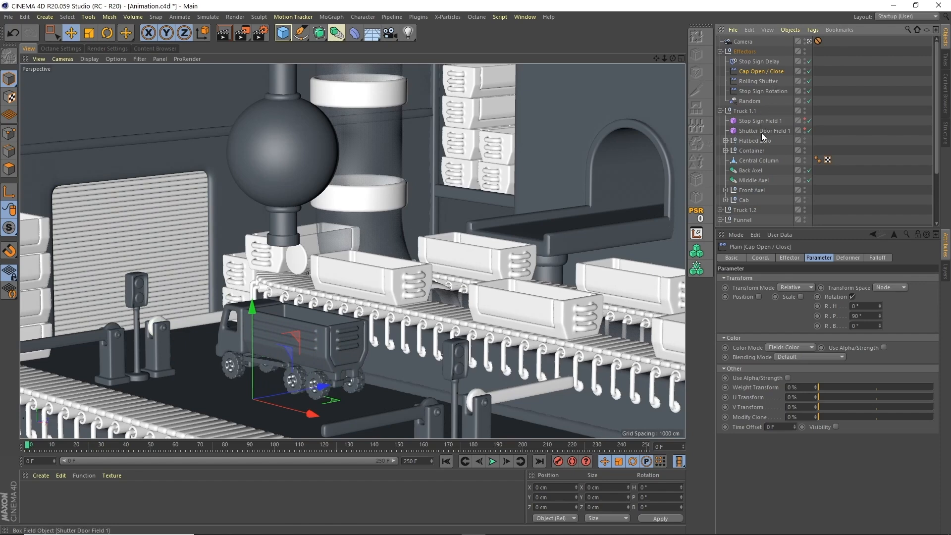
pyautogui.click(877, 257)
pyautogui.moveTo(759, 130); pyautogui.dragTo(762, 306)
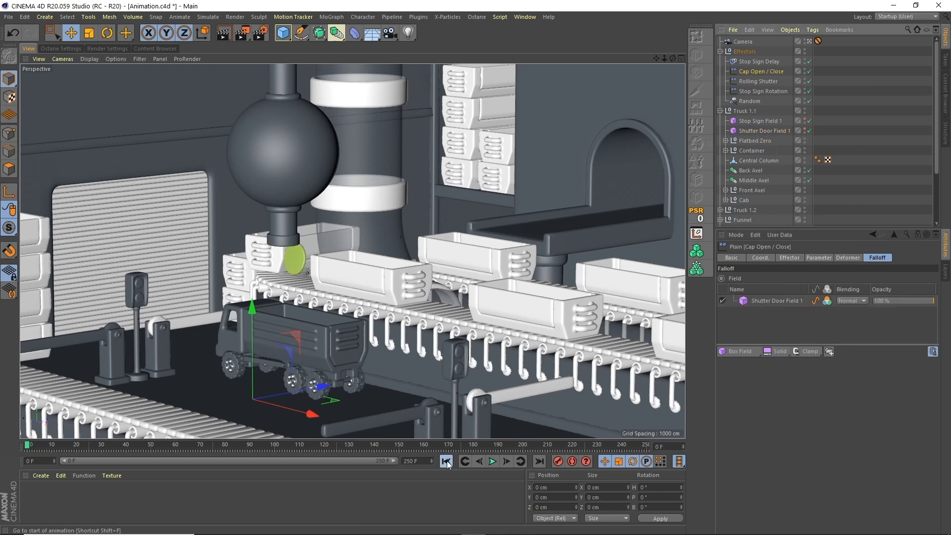
pyautogui.click(492, 461)
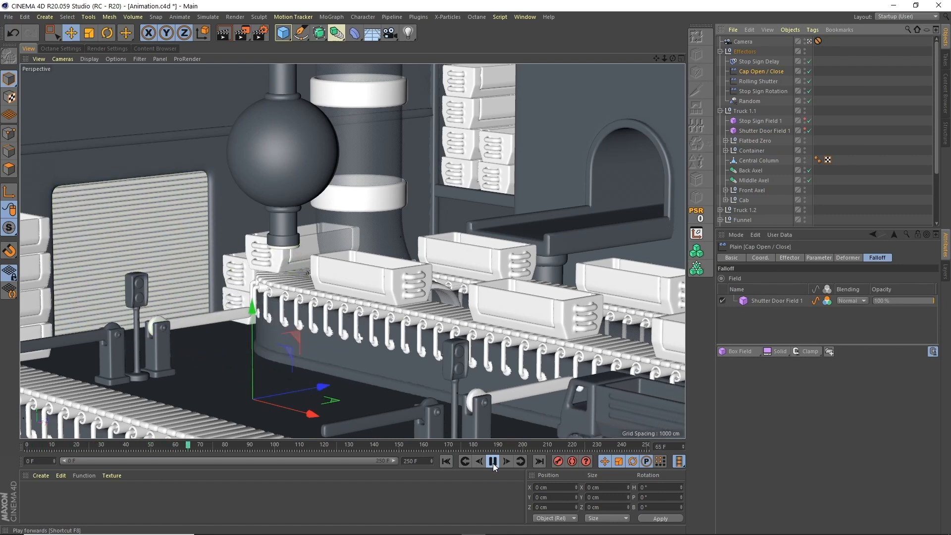
pyautogui.click(493, 462)
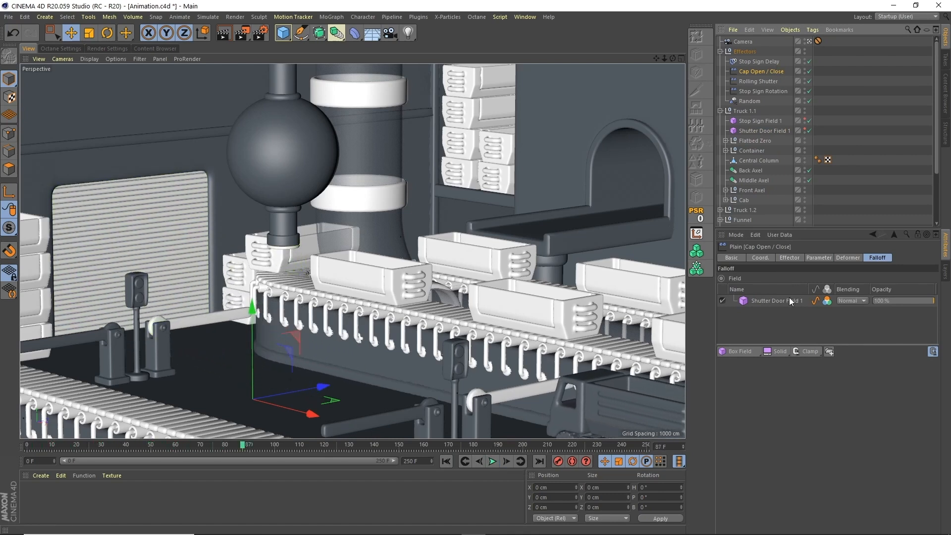
# Add Truck 1.2's Shutter Door Field 2 to the falloff of the Cap Open / Close effector.
pyautogui.click(720, 111)
pyautogui.click(720, 121)
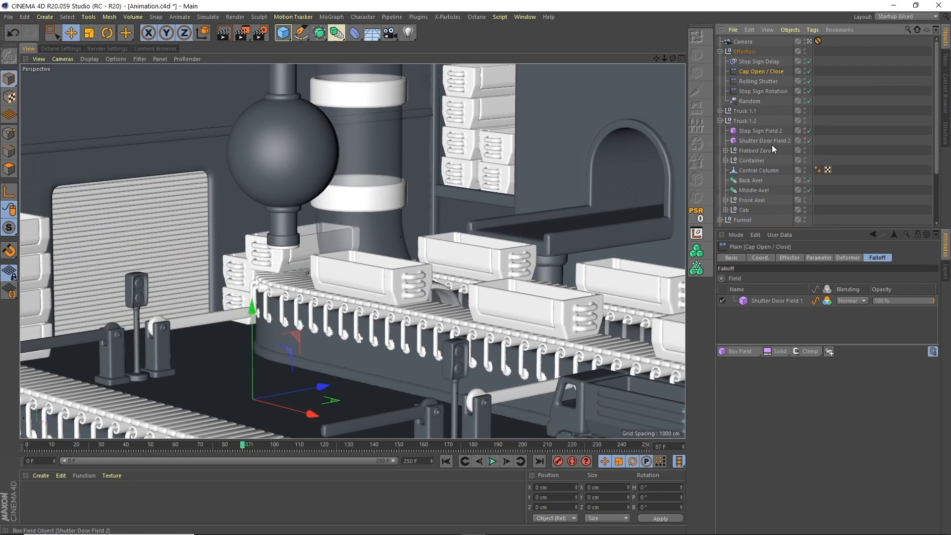
pyautogui.moveTo(772, 144); pyautogui.dragTo(790, 322)
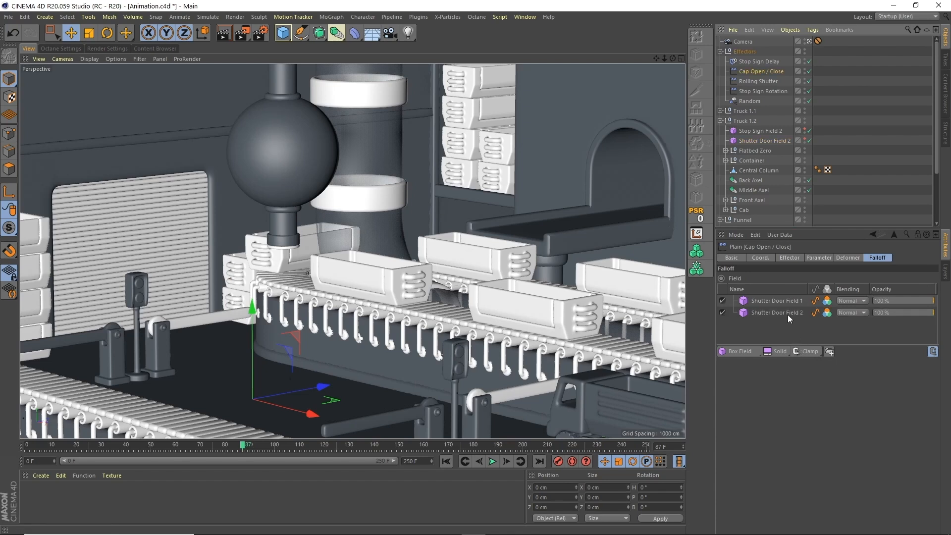
# Set Shutter Door Field 1's blending to Add in the Cap Open / Close falloff and play the animation to check the cap.
pyautogui.click(816, 302)
pyautogui.click(856, 300)
pyautogui.click(853, 336)
pyautogui.click(849, 377)
pyautogui.click(828, 330)
pyautogui.click(492, 461)
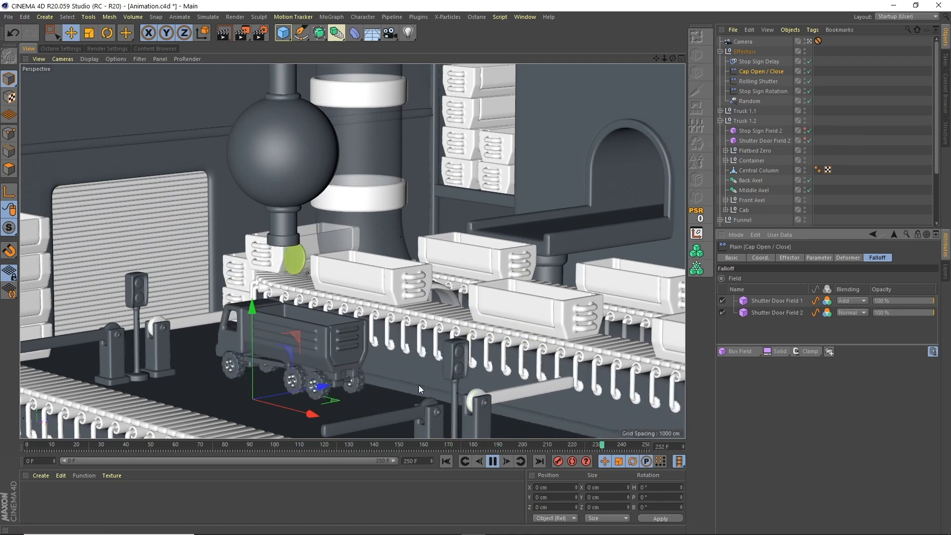
pyautogui.click(493, 463)
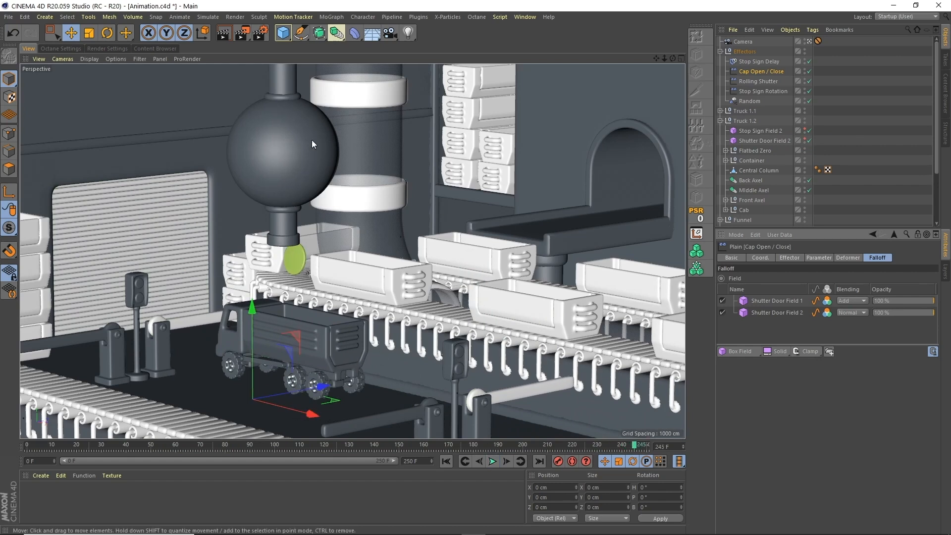
# Add the Stop Sign Delay effector to the effectors of the funnel's Cap cloner.
pyautogui.click(720, 122)
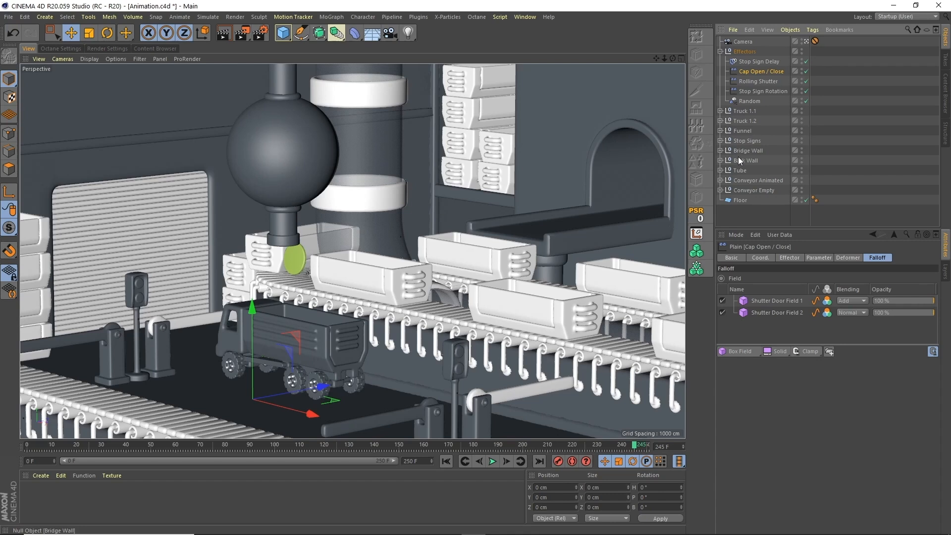
pyautogui.click(721, 131)
pyautogui.click(744, 200)
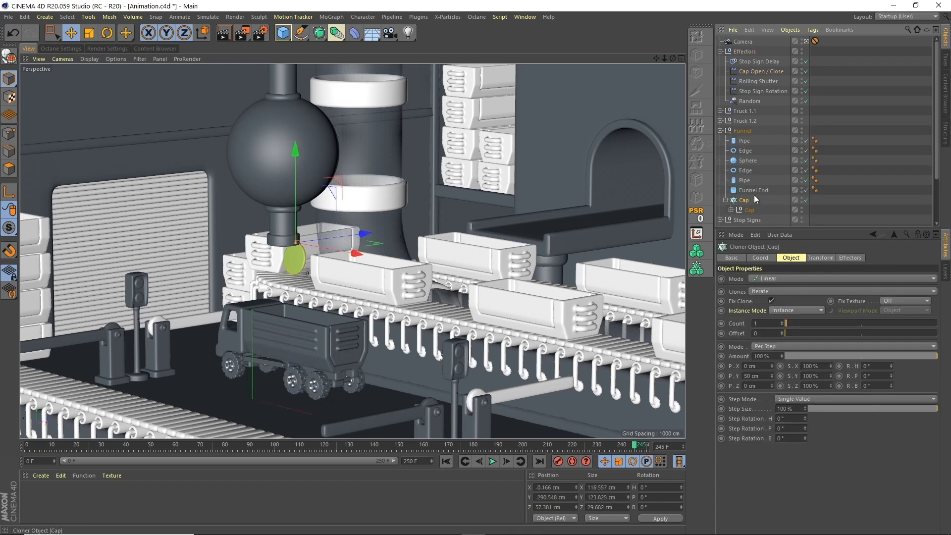
pyautogui.click(850, 258)
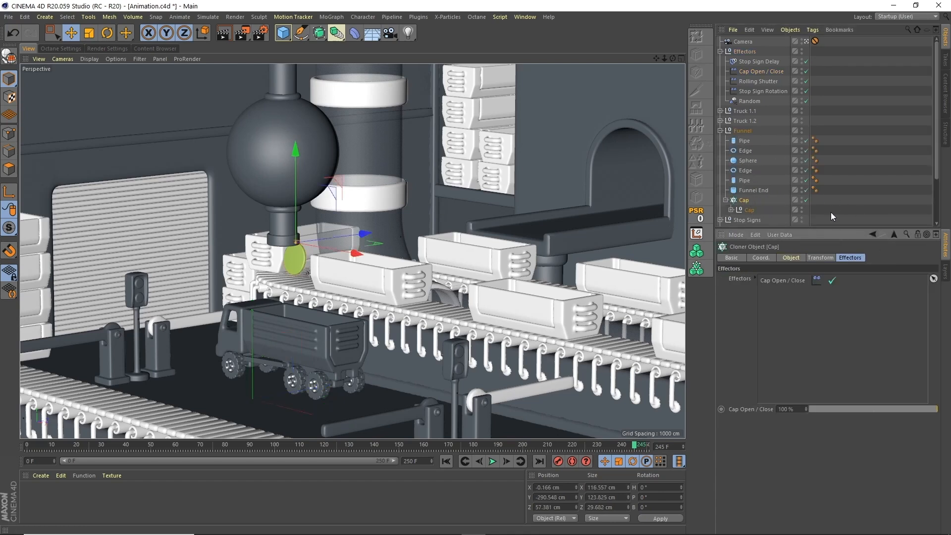
pyautogui.moveTo(764, 63); pyautogui.dragTo(812, 278)
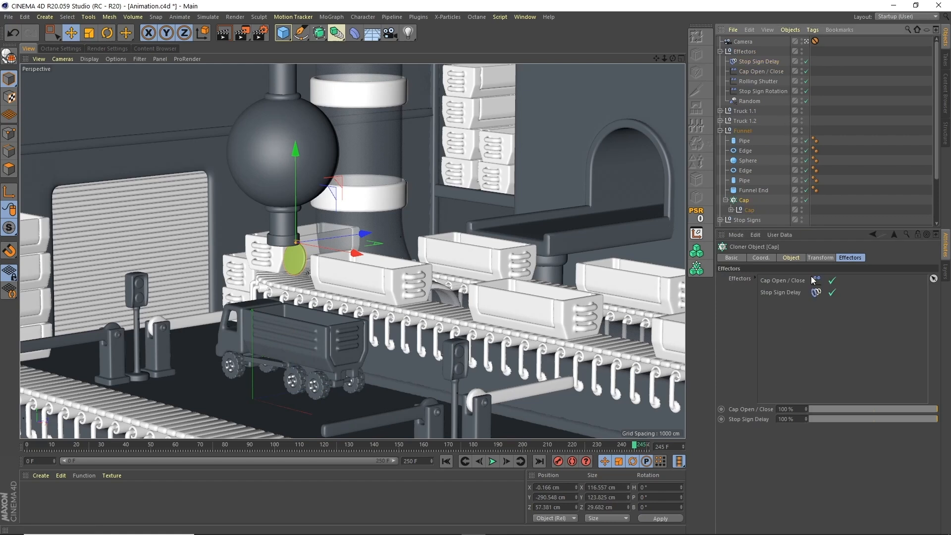
# Rename the Stop Sign Delay effector to Delay and play the animation from the start.
pyautogui.click(767, 61)
pyautogui.doubleClick(769, 61)
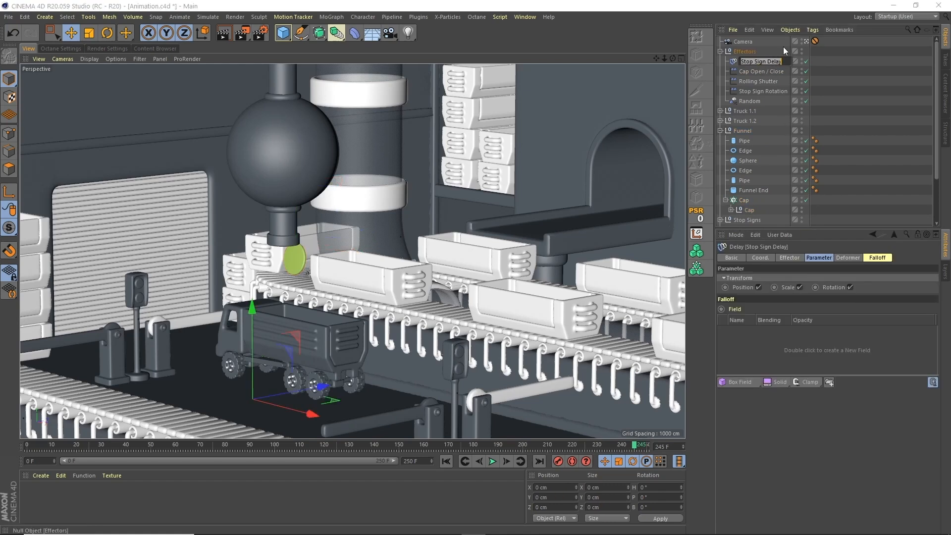
pyautogui.write('Delay')
pyautogui.press('Return')
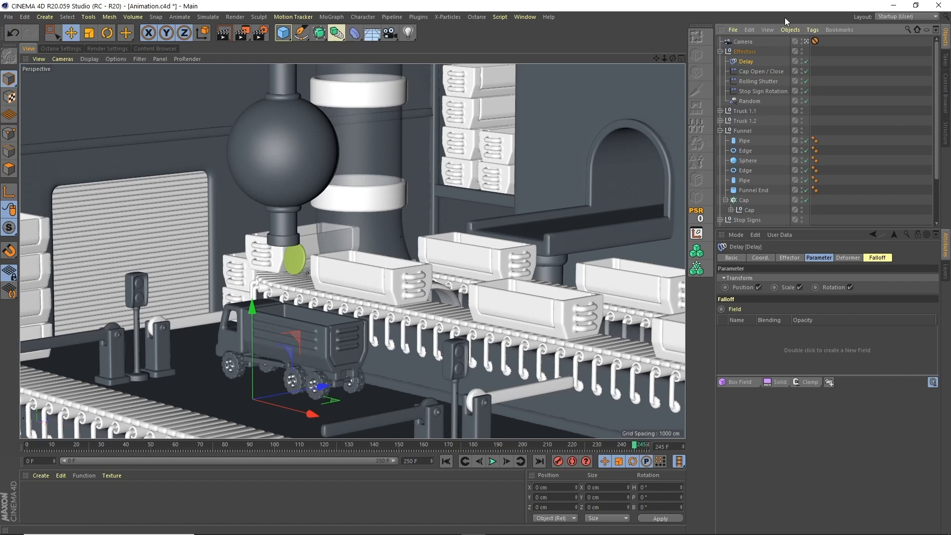
pyautogui.click(830, 140)
pyautogui.click(447, 461)
pyautogui.click(492, 461)
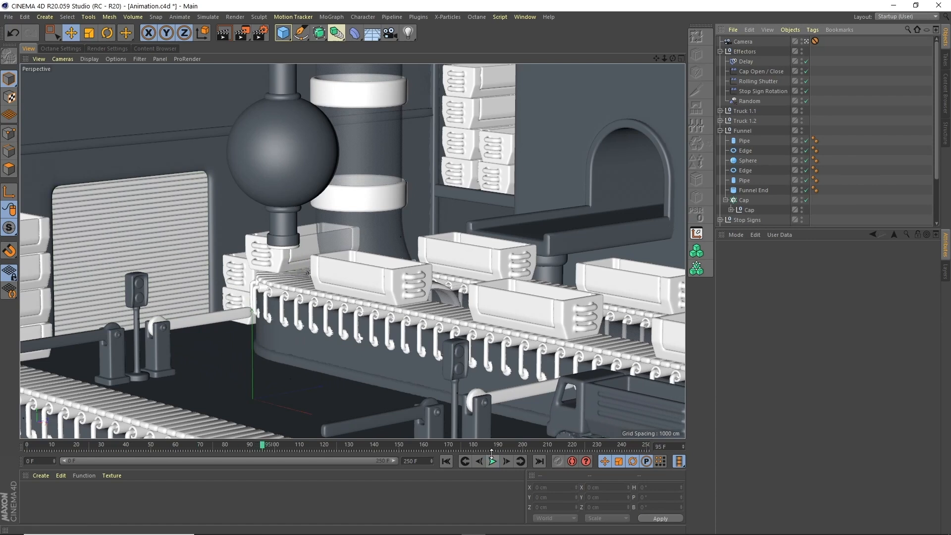
# Undo the renaming of the delay effector.
pyautogui.click(750, 61)
pyautogui.hotkey('ctrl', 'z')
pyautogui.hotkey('ctrl', 'z')
pyautogui.hotkey('ctrl', 'z')
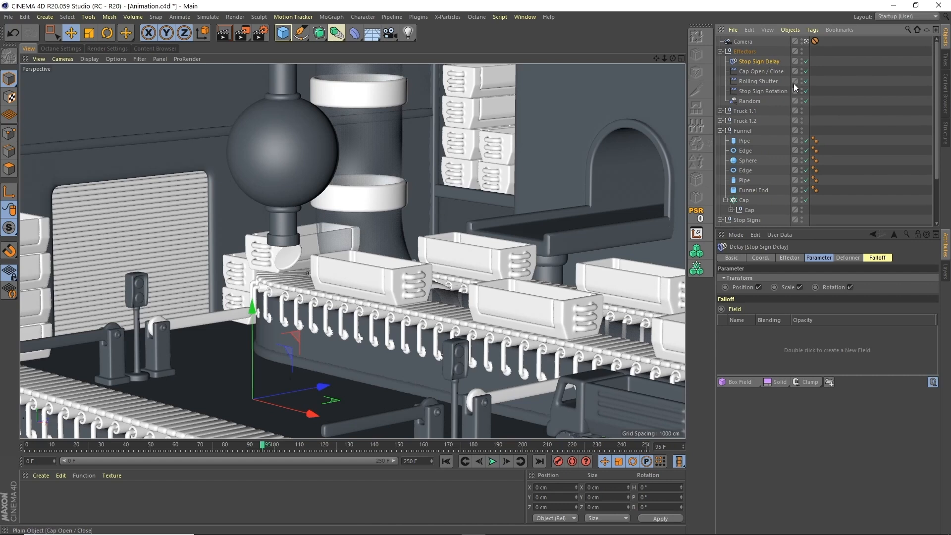
# Duplicate the Stop Sign Delay effector within the Effectors group and rename the copy Cap Bounce.
pyautogui.hotkey('ctrl', 'c')
pyautogui.hotkey('ctrl', 'v')
pyautogui.moveTo(757, 68); pyautogui.dragTo(762, 66)
pyautogui.doubleClick(761, 61)
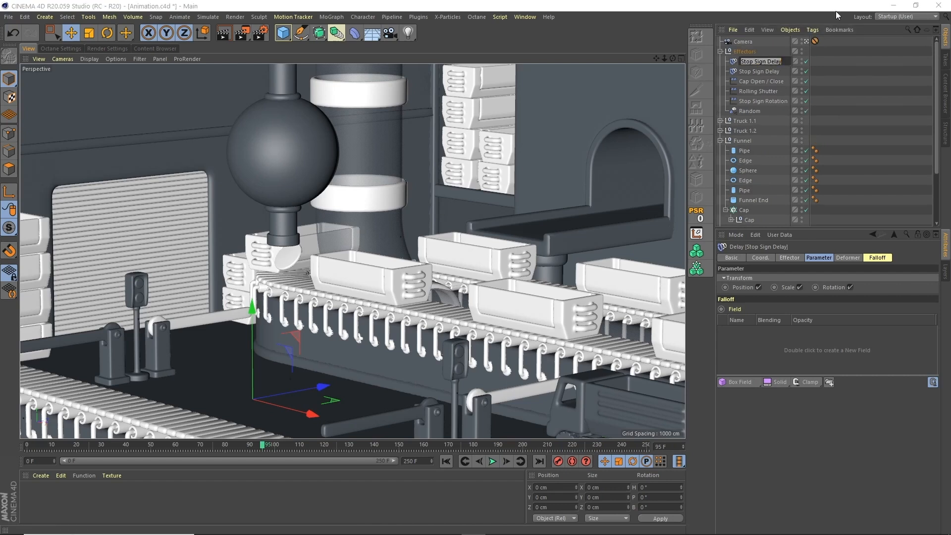
pyautogui.write('Cap Bounce')
pyautogui.press('Return')
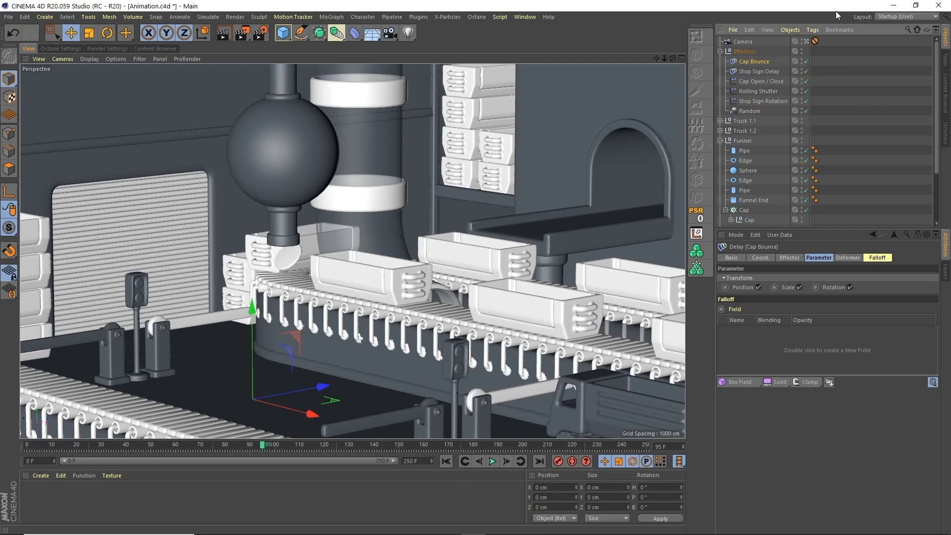
# Replace Stop Sign Delay with Cap Bounce in the Cap cloner's effectors and scrub the timeline back to frame 0.
pyautogui.click(746, 211)
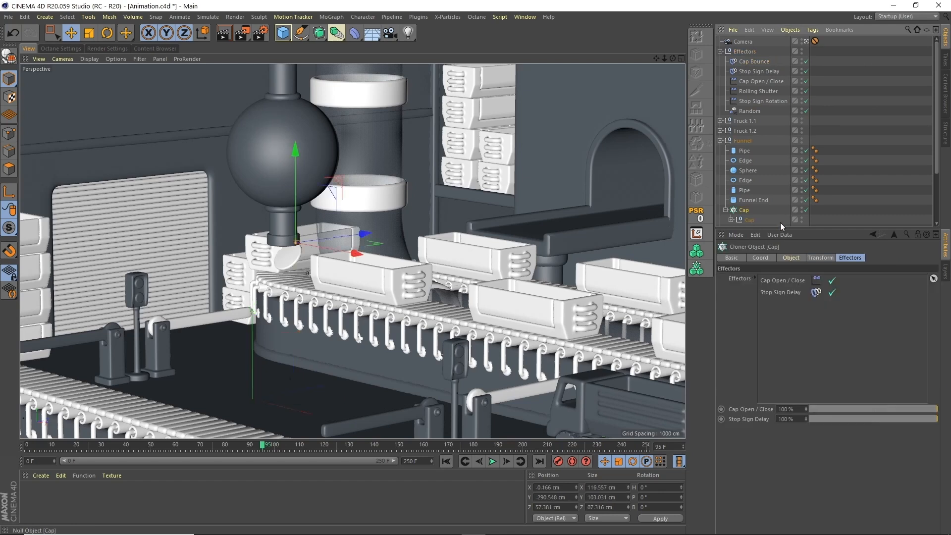
pyautogui.click(791, 292)
pyautogui.press('Delete')
pyautogui.moveTo(755, 61); pyautogui.dragTo(790, 292)
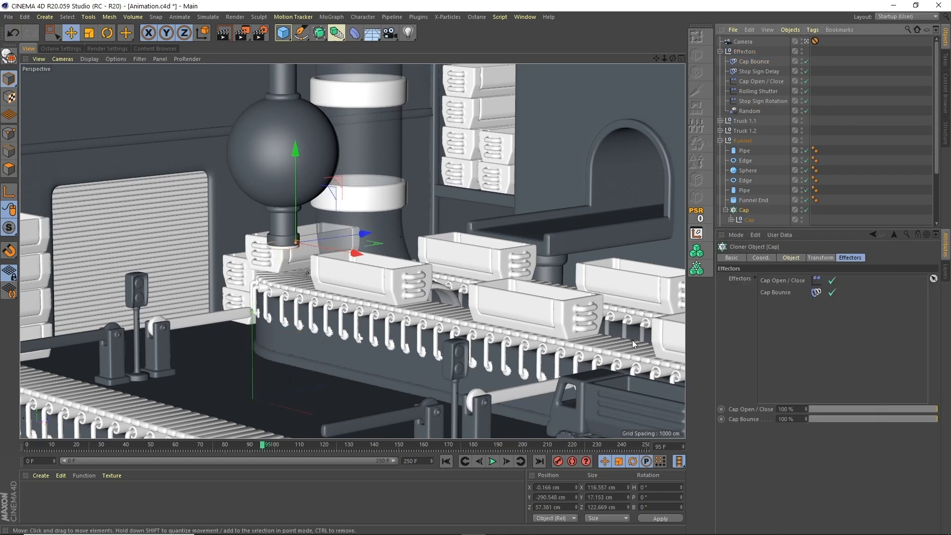
pyautogui.moveTo(152, 448); pyautogui.dragTo(3, 459)
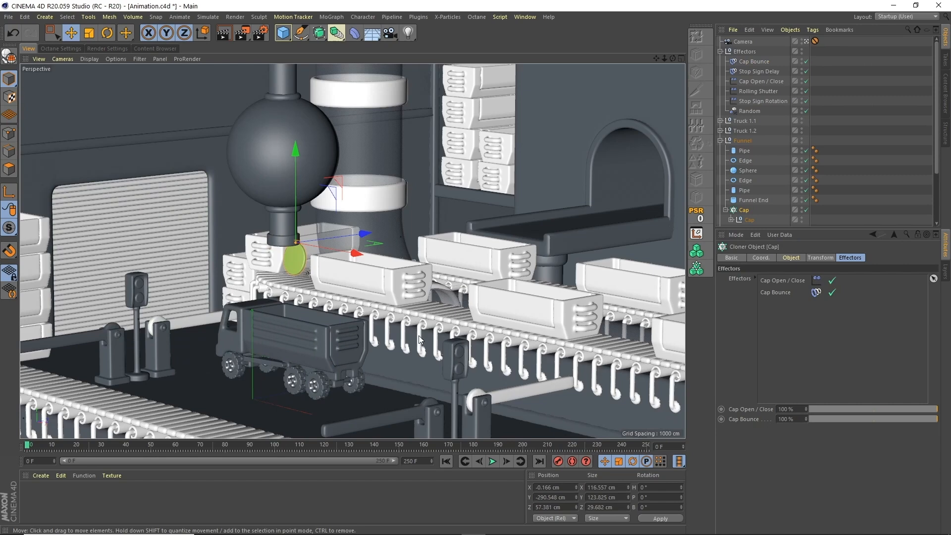
# Set the strength of the Cap Bounce effector to 10 % and scrub the timeline to check the cap's opening and closing.
pyautogui.click(765, 62)
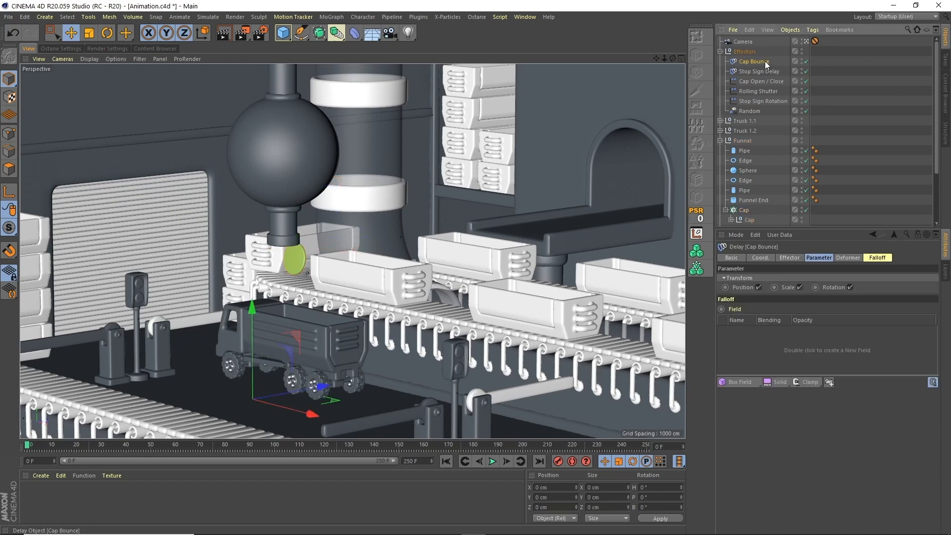
pyautogui.click(790, 258)
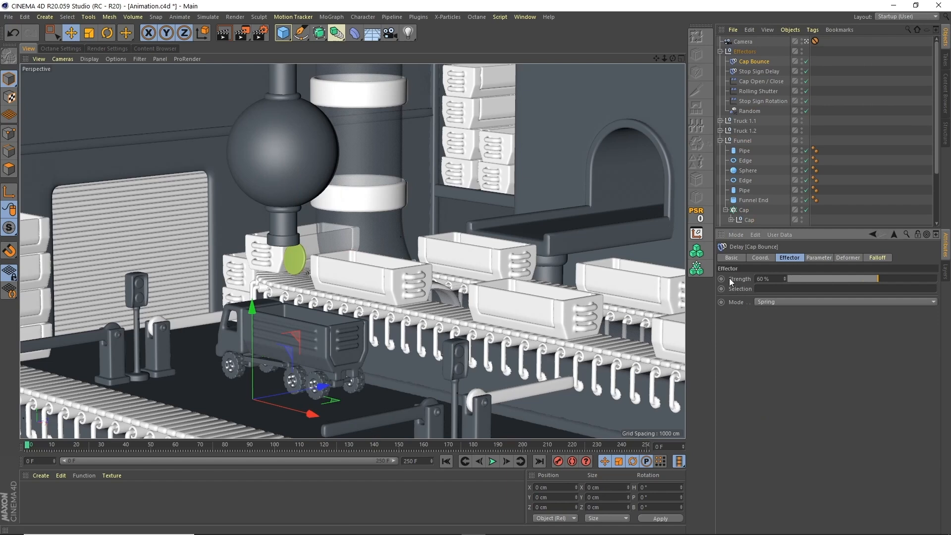
pyautogui.write('10')
pyautogui.press('Return')
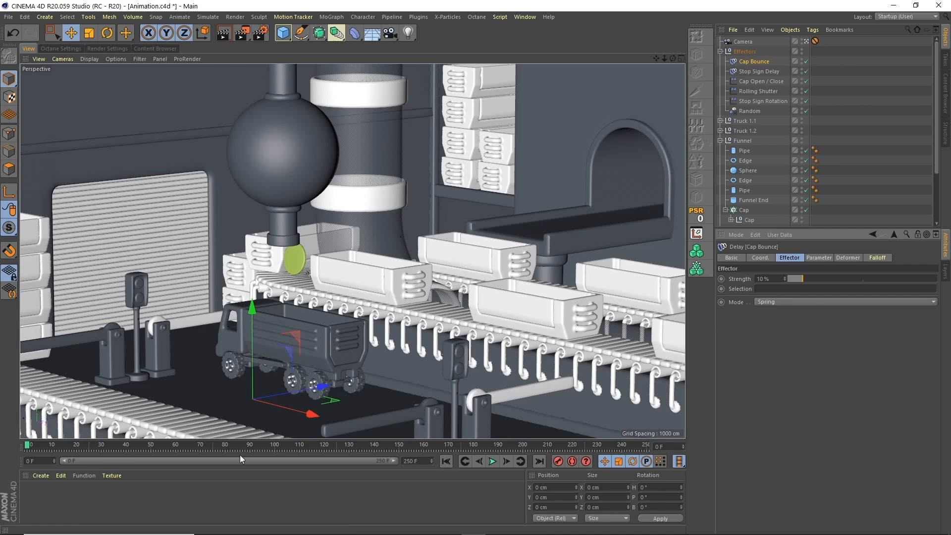
pyautogui.moveTo(99, 446); pyautogui.dragTo(423, 407)
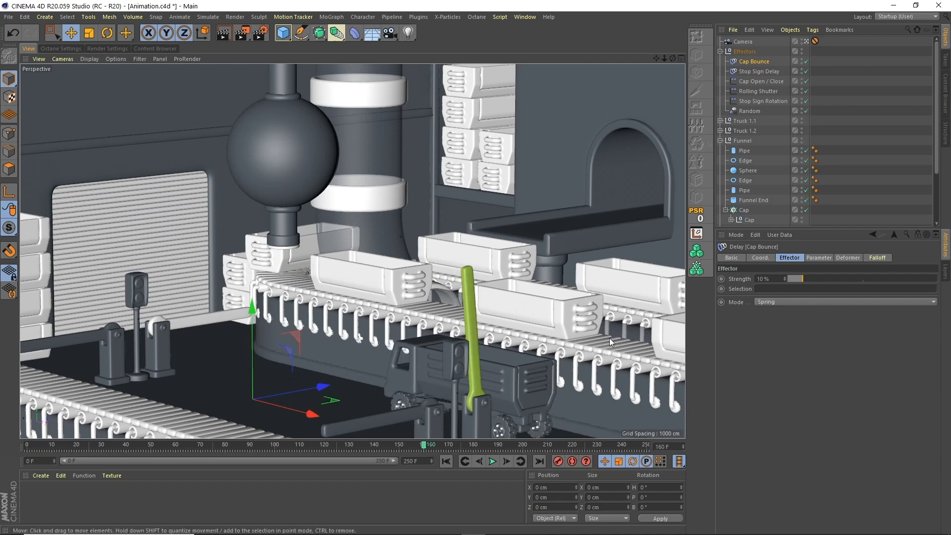
# Keyframe the Cap Bounce strength at 10 % on frame 125 and 70 % on frame 126, and play the result.
pyautogui.moveTo(424, 444); pyautogui.dragTo(337, 448)
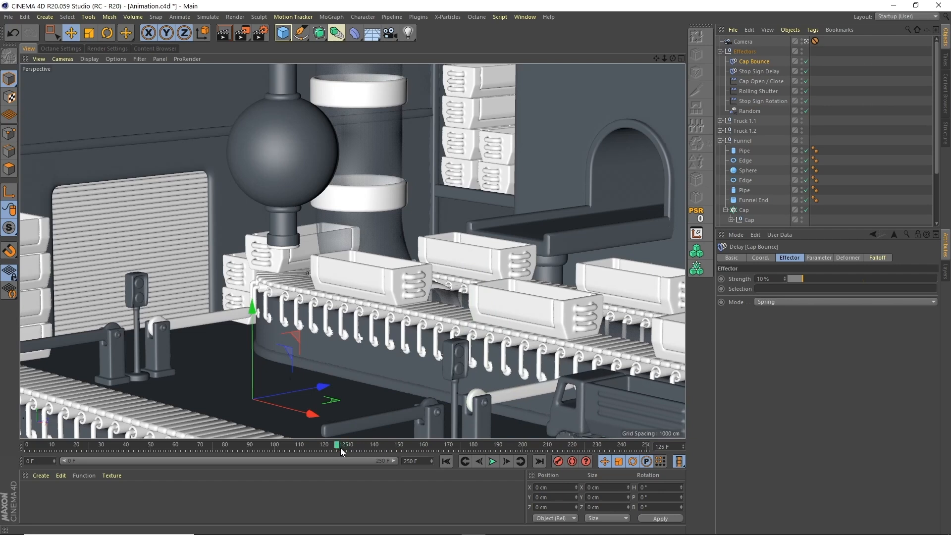
pyautogui.click(721, 279)
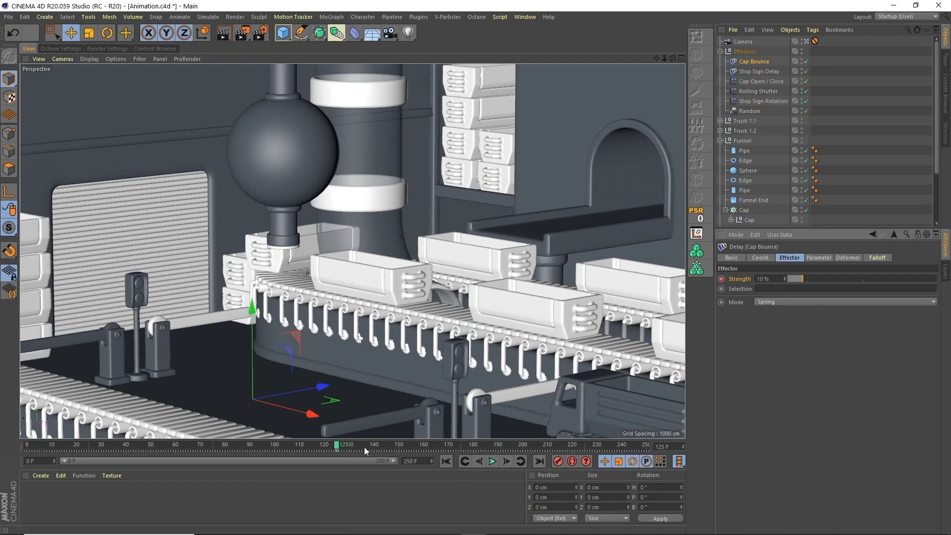
pyautogui.click(506, 460)
pyautogui.doubleClick(780, 279)
pyautogui.write('70')
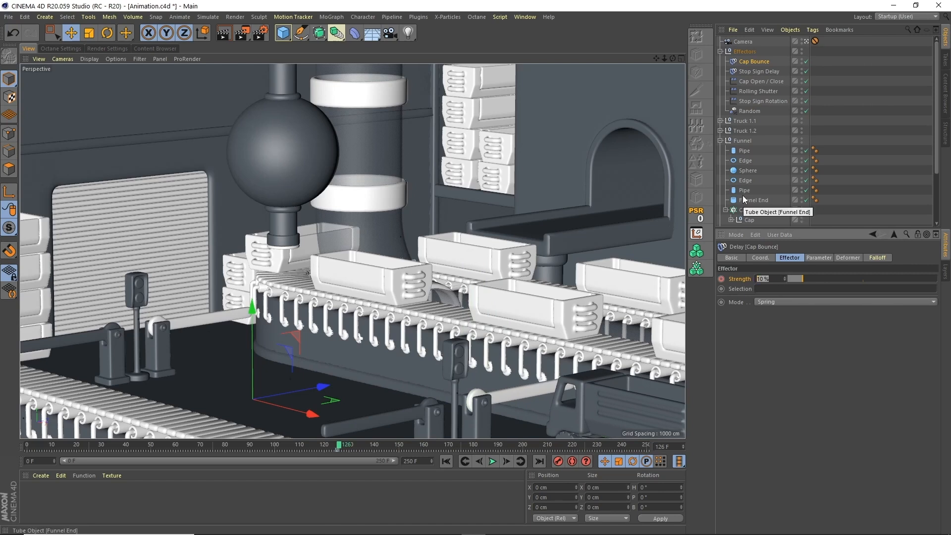
pyautogui.press('Return')
pyautogui.click(721, 278)
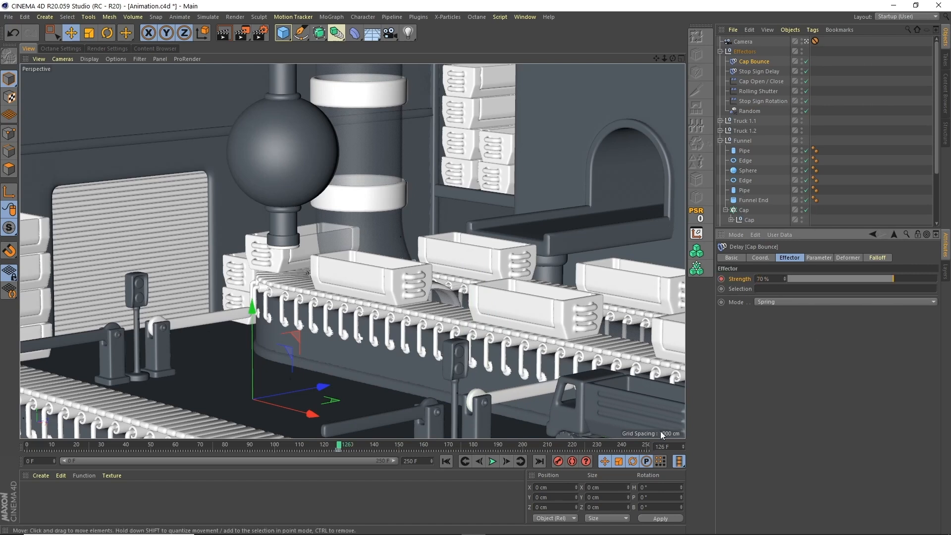
pyautogui.click(493, 461)
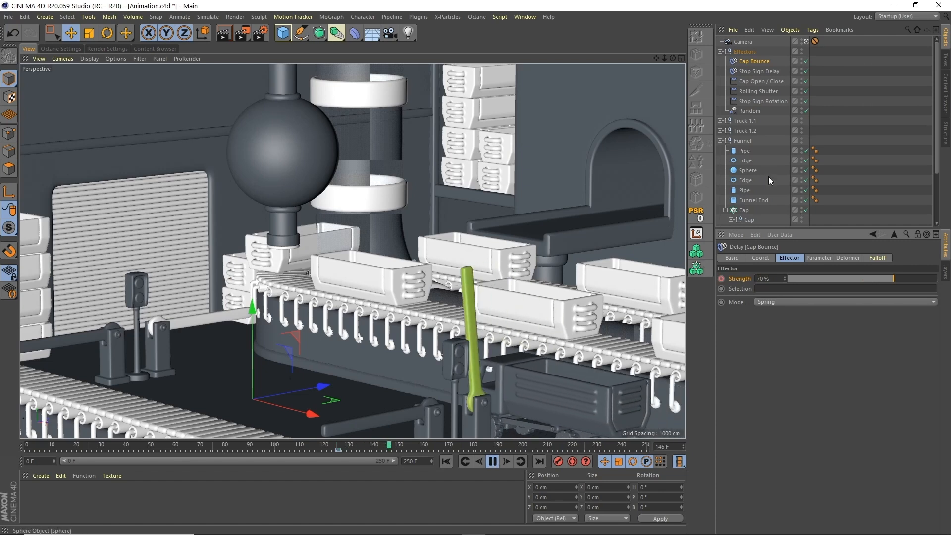
pyautogui.click(493, 460)
# Try a Cap Bounce strength of 90 % at frame 126 and play the animation.
pyautogui.click(340, 447)
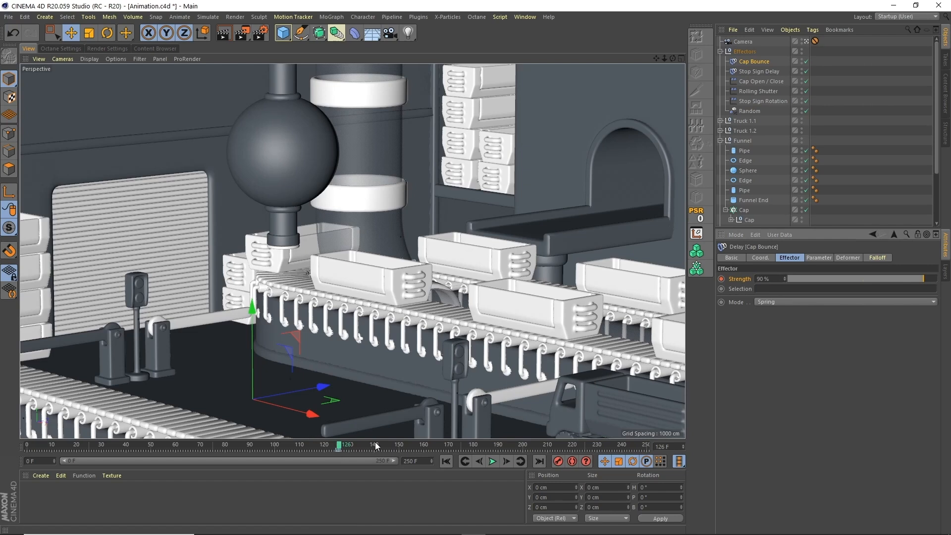
pyautogui.press('F8')
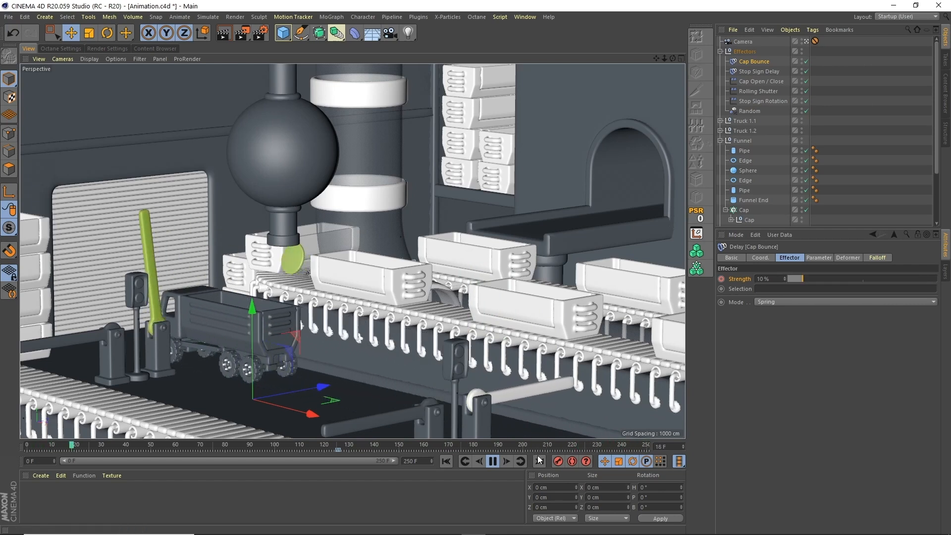
pyautogui.press('space')
# Set the Cap Bounce strength at frame 126 to 80 % and play the animation to check the cap's bounce.
pyautogui.click(340, 446)
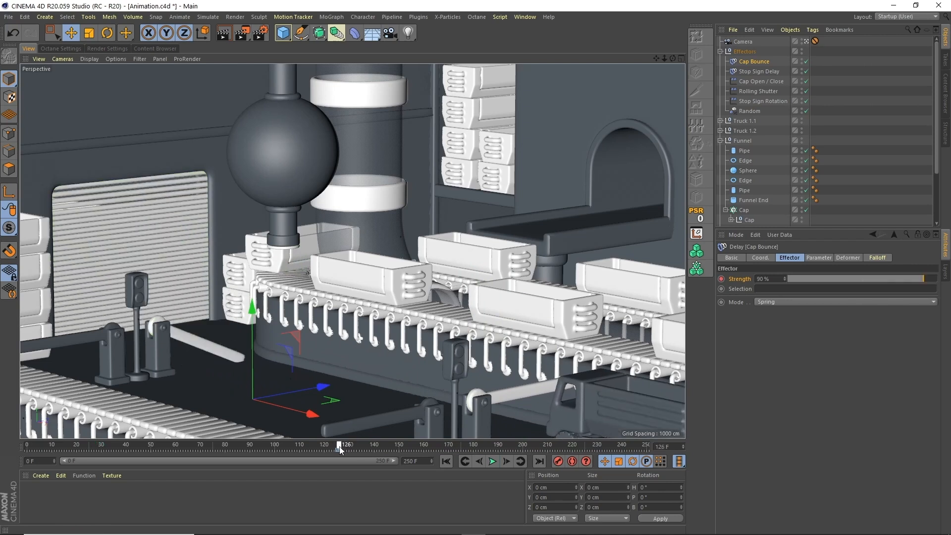
pyautogui.moveTo(770, 279); pyautogui.dragTo(705, 185)
pyautogui.write('80')
pyautogui.press('Return')
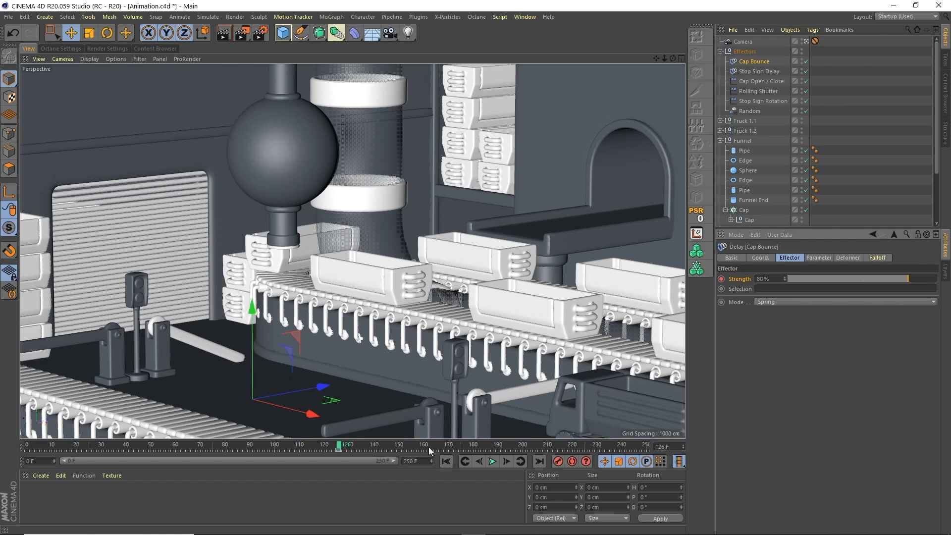
pyautogui.click(493, 462)
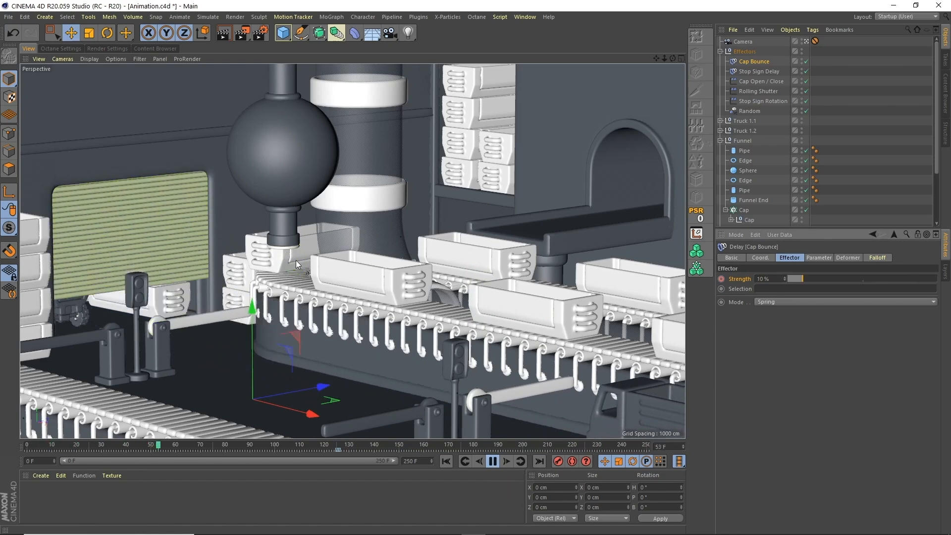
pyautogui.click(492, 461)
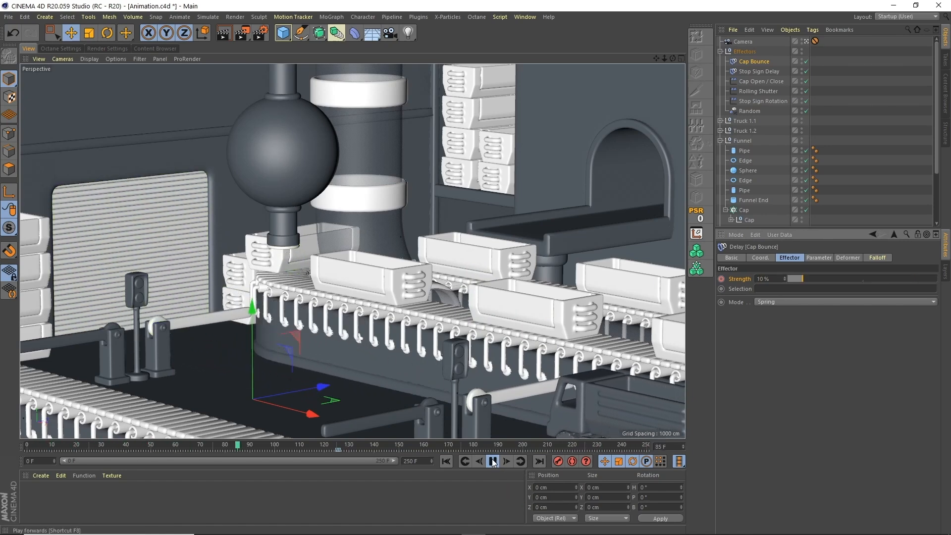
# Set the Cap Bounce strength at frame 125 to 30 % and play the animation to check the cap.
pyautogui.click(336, 447)
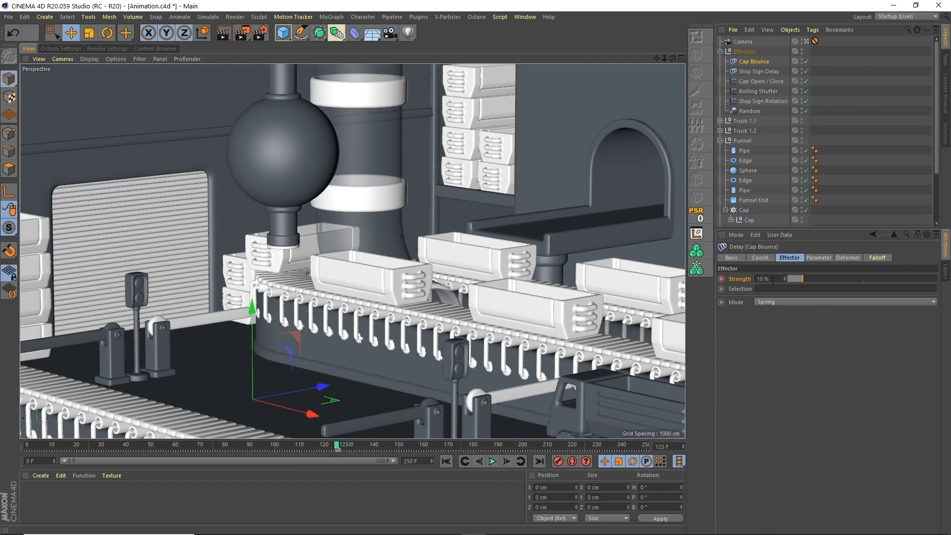
pyautogui.moveTo(773, 280); pyautogui.dragTo(748, 277)
pyautogui.write('30')
pyautogui.press('Return')
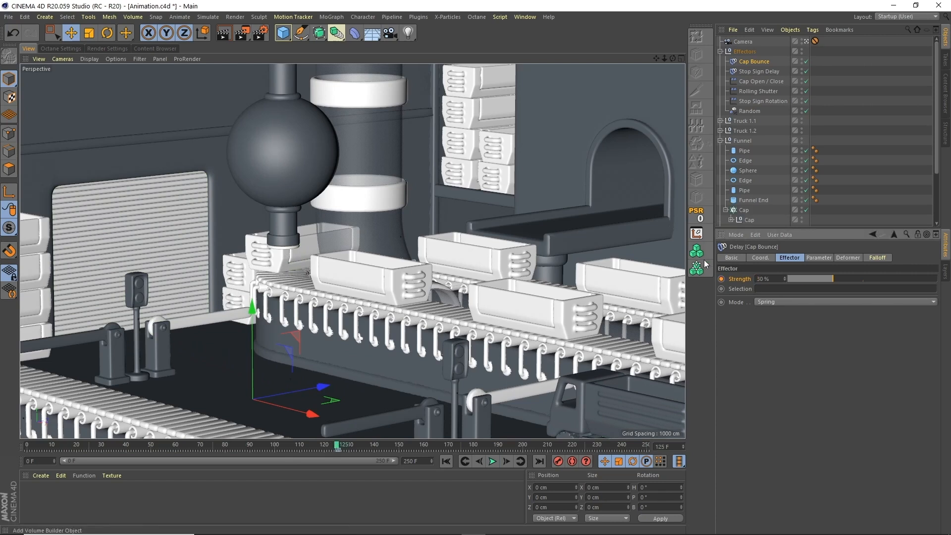
pyautogui.click(493, 461)
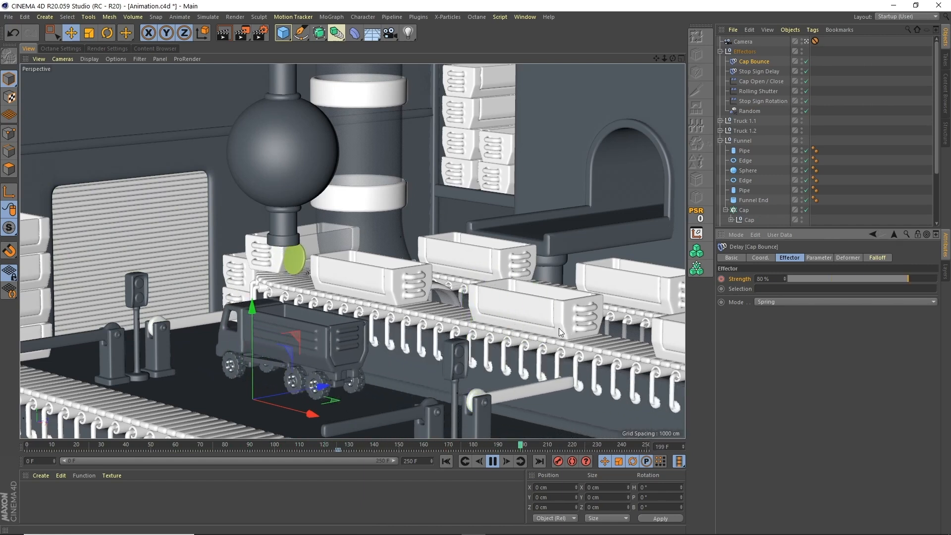
pyautogui.click(492, 461)
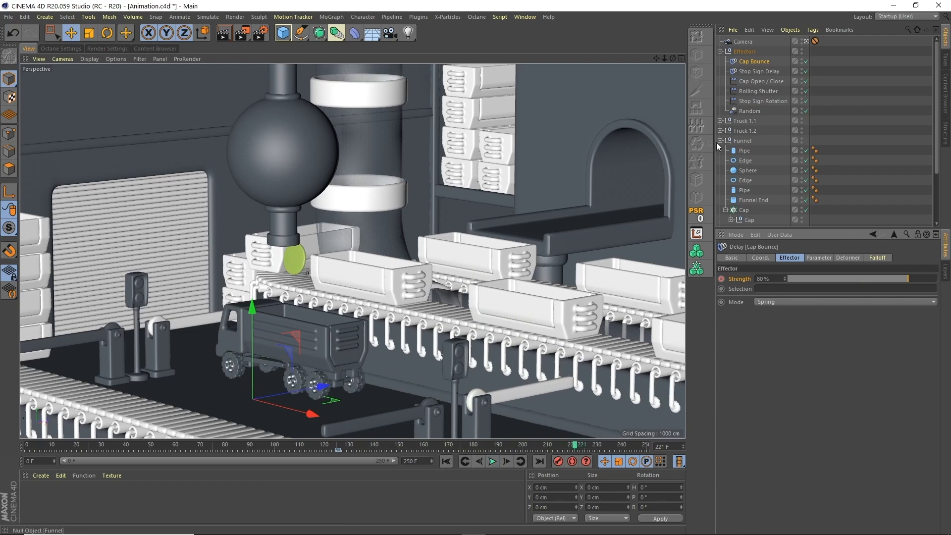
# Add a Bulge deformer as a child of the funnel's Sphere and fit it to its parent.
pyautogui.click(756, 171)
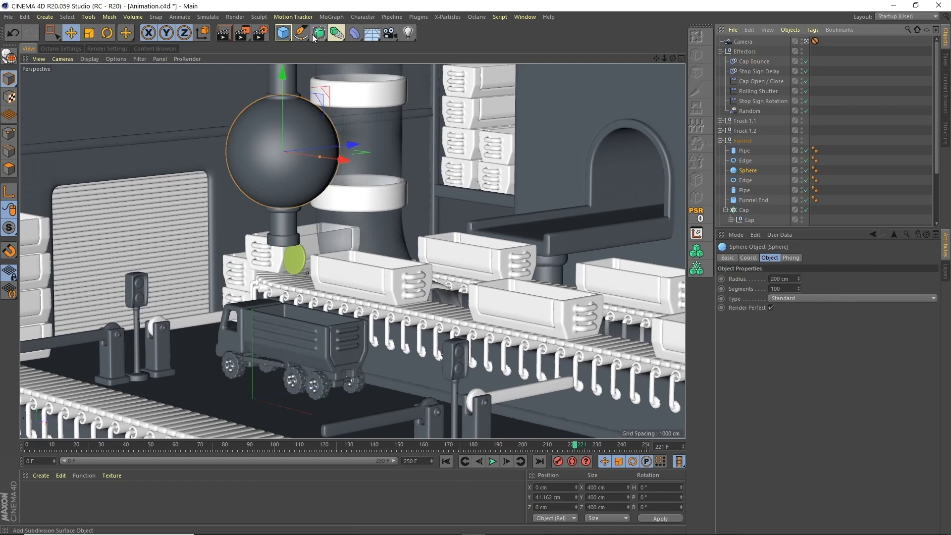
pyautogui.click(355, 39)
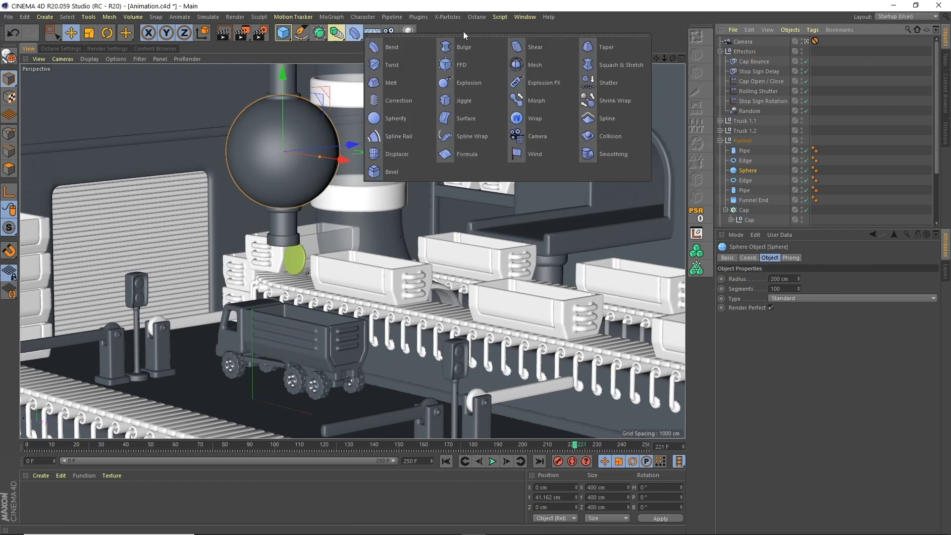
pyautogui.click(470, 45)
pyautogui.moveTo(740, 43); pyautogui.dragTo(755, 184)
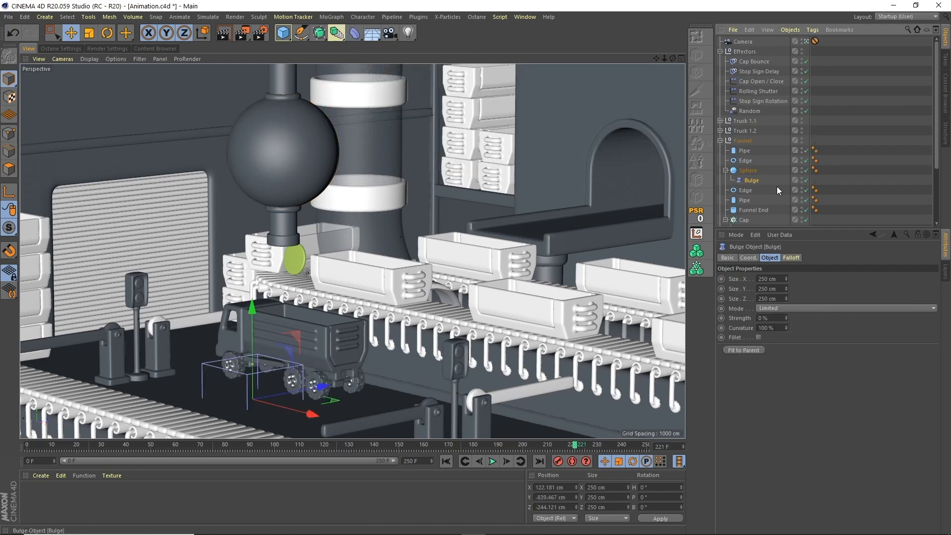
pyautogui.click(744, 349)
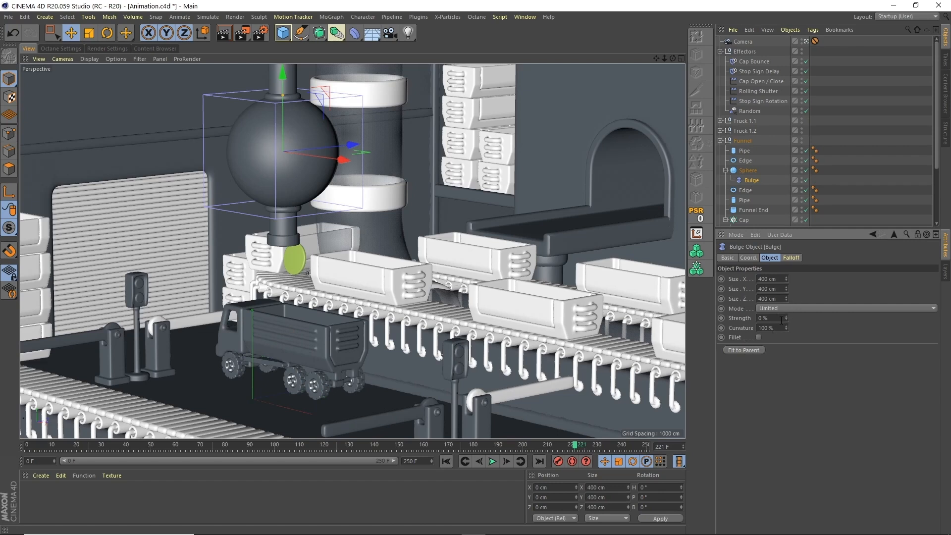
# Set the Bulge strength to -50 % and place its keyframe at frame 195.
pyautogui.moveTo(785, 316); pyautogui.dragTo(785, 323)
pyautogui.hotkey('ctrl', 'z')
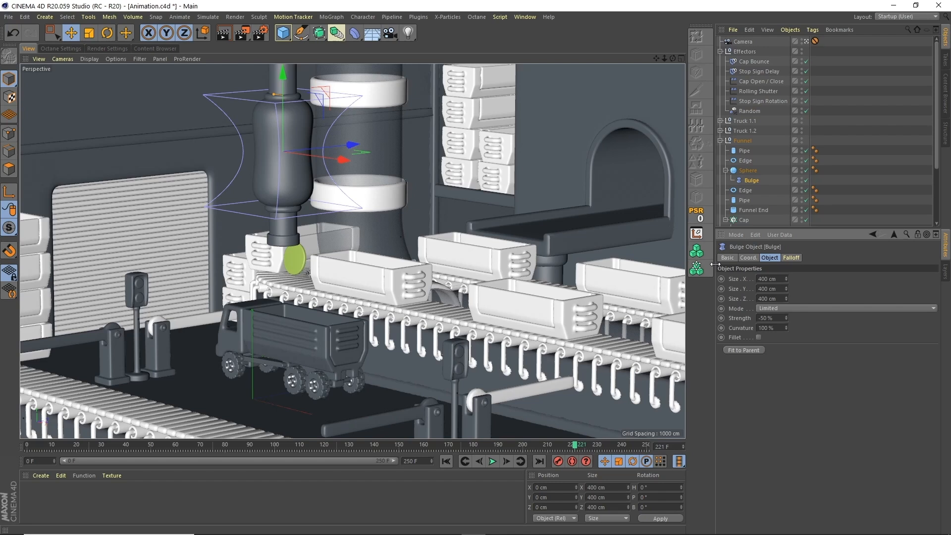
pyautogui.keyDown('ctrl'); pyautogui.click(746, 182); pyautogui.keyUp('ctrl')
pyautogui.moveTo(429, 447); pyautogui.dragTo(519, 427)
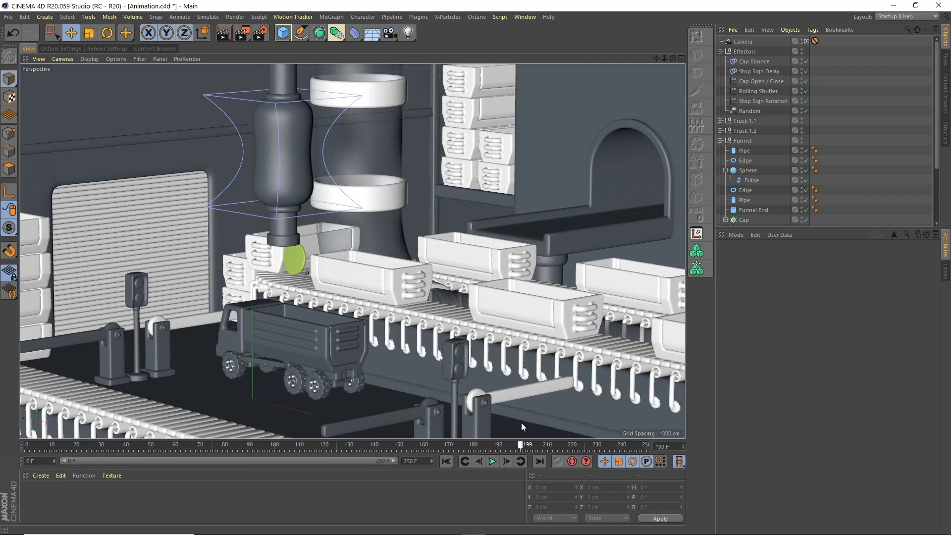
pyautogui.click(752, 180)
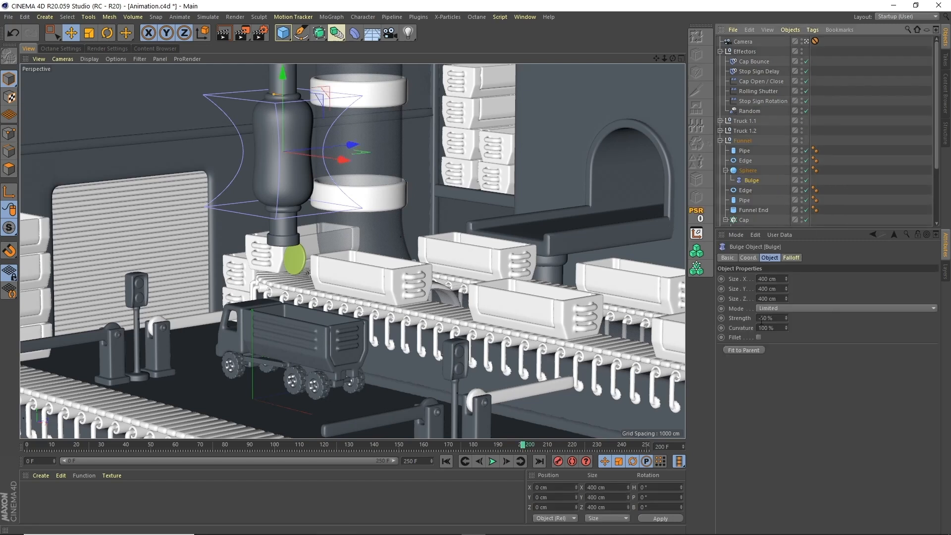
pyautogui.click(721, 318)
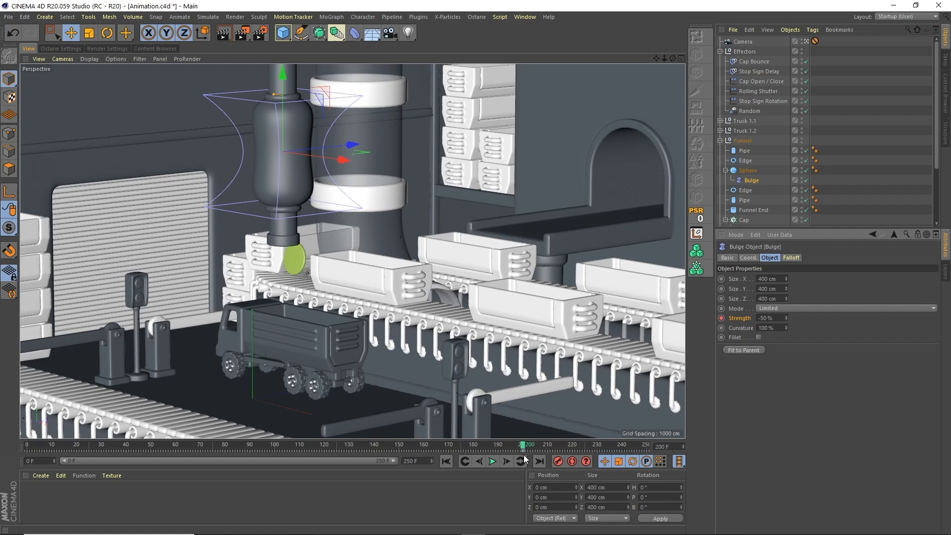
pyautogui.moveTo(518, 447); pyautogui.dragTo(517, 450)
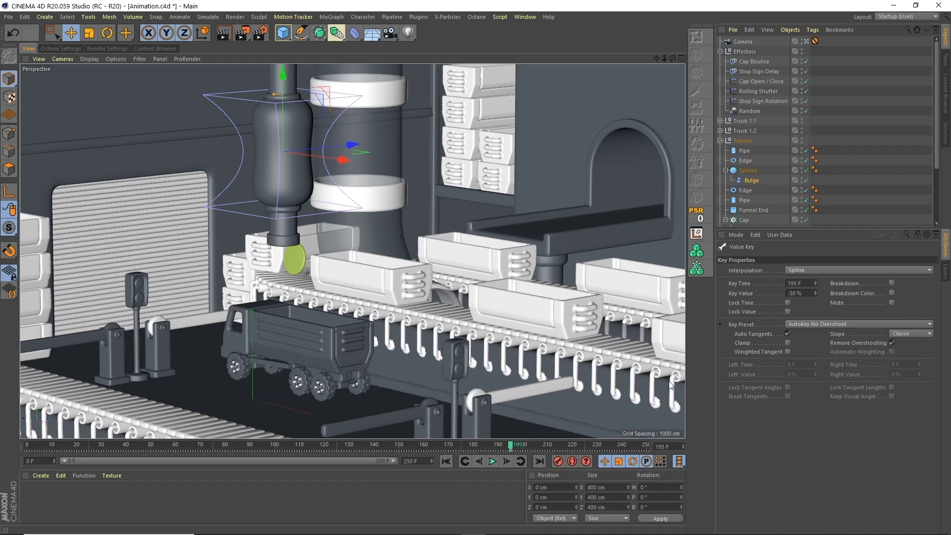
# Keyframe the Bulge strength at 0 % on frame 185 and play the animation to check the sphere.
pyautogui.moveTo(509, 447); pyautogui.dragTo(487, 449)
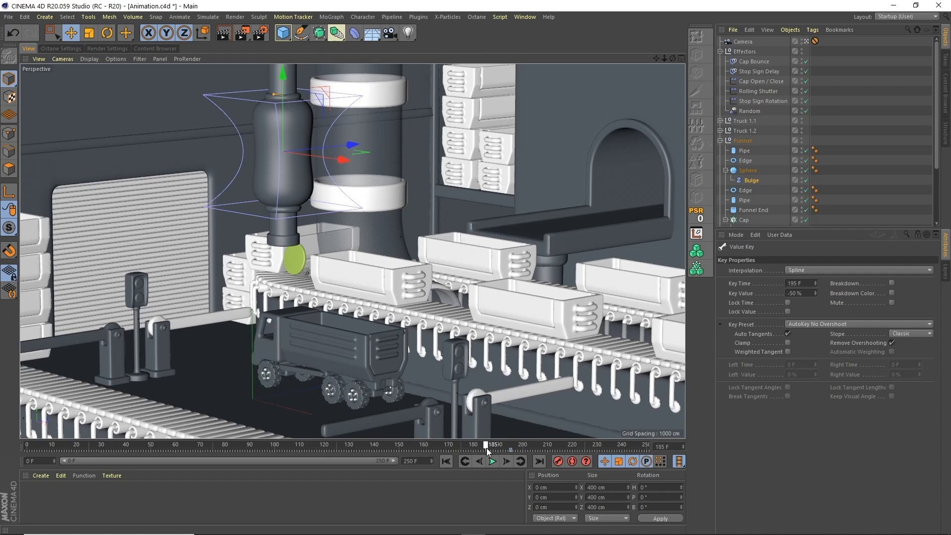
pyautogui.click(751, 181)
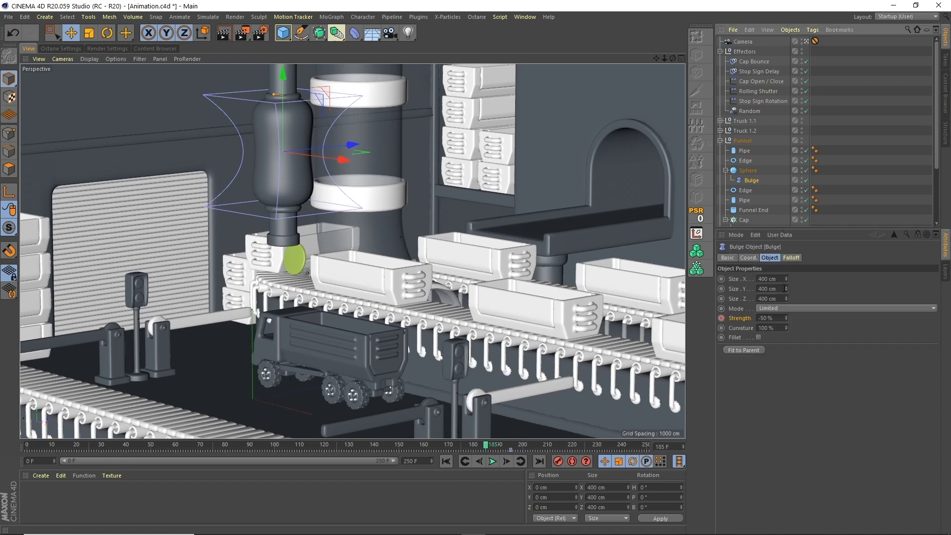
pyautogui.doubleClick(765, 318)
pyautogui.write('0')
pyautogui.press('Return')
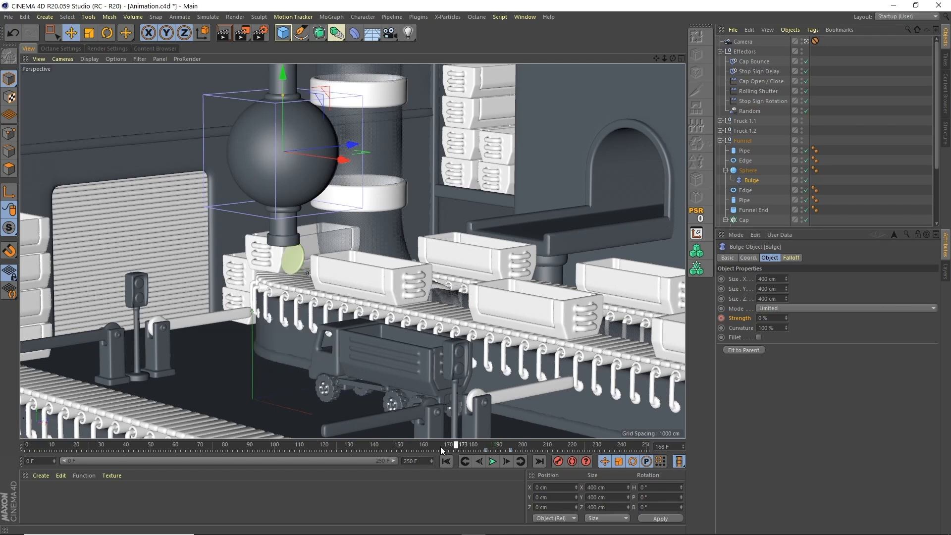
pyautogui.click(493, 461)
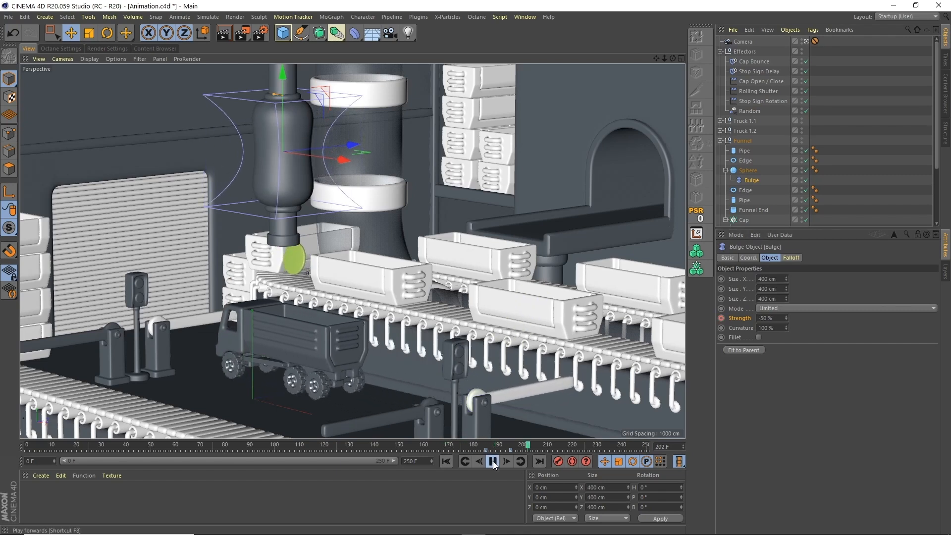
pyautogui.click(492, 461)
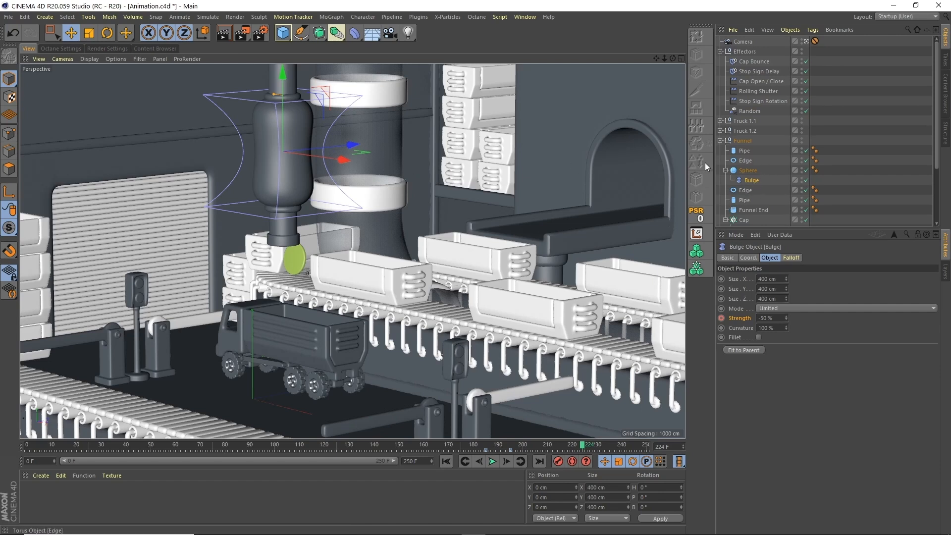
# Add a Jiggle deformer under the funnel's Sphere, below the Bulge, and play the squeeze.
pyautogui.click(362, 34)
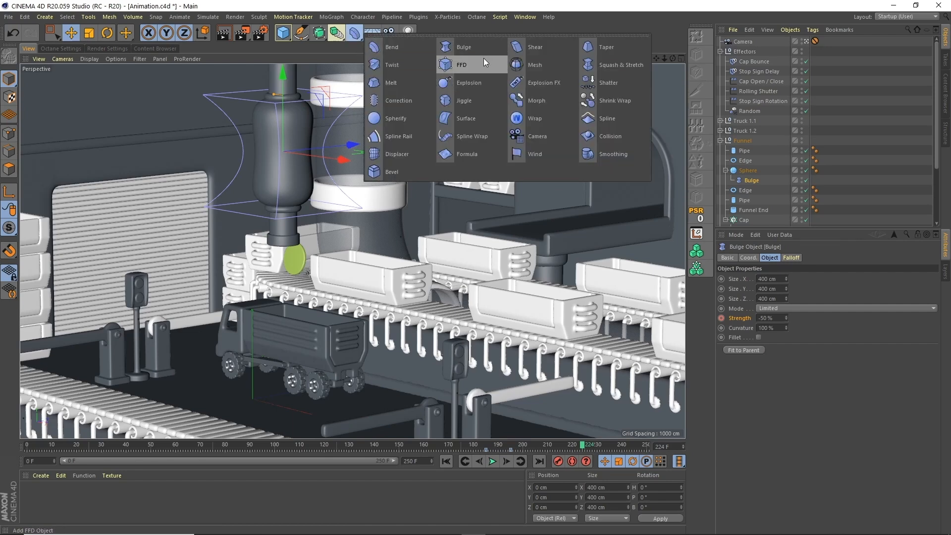
pyautogui.click(457, 100)
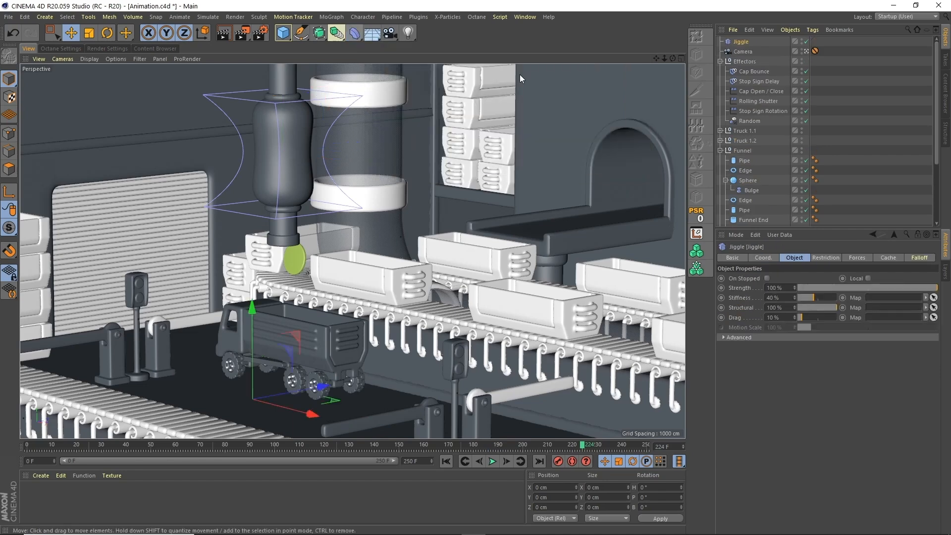
pyautogui.moveTo(741, 41); pyautogui.dragTo(754, 193)
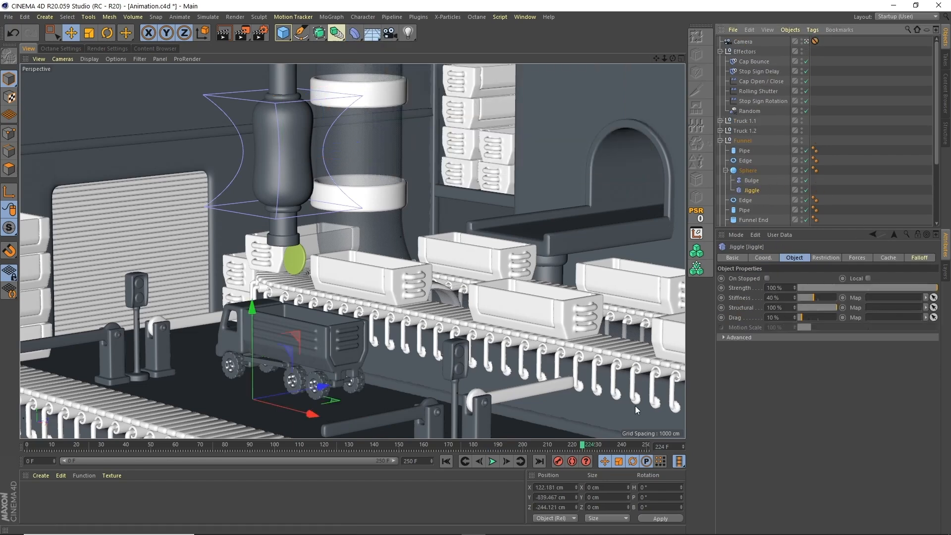
pyautogui.moveTo(542, 442); pyautogui.dragTo(446, 442)
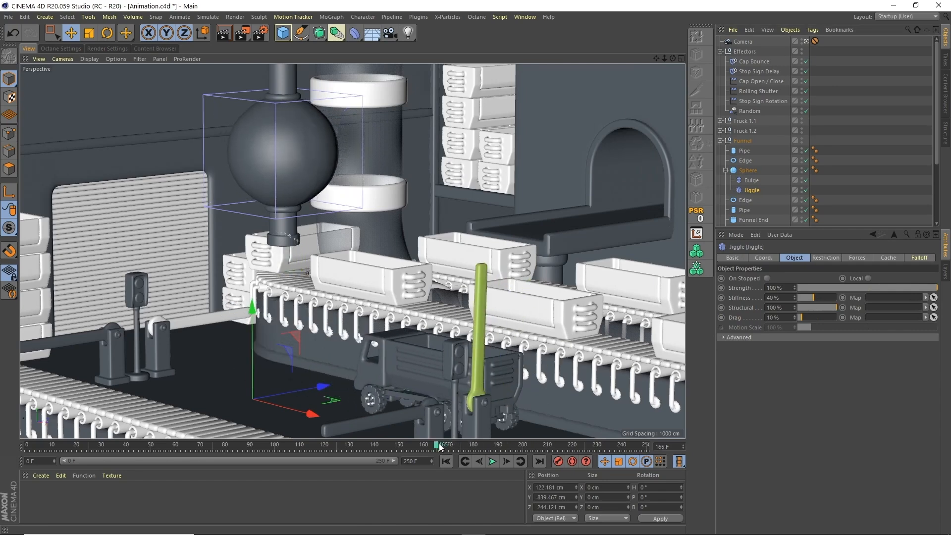
pyautogui.click(493, 461)
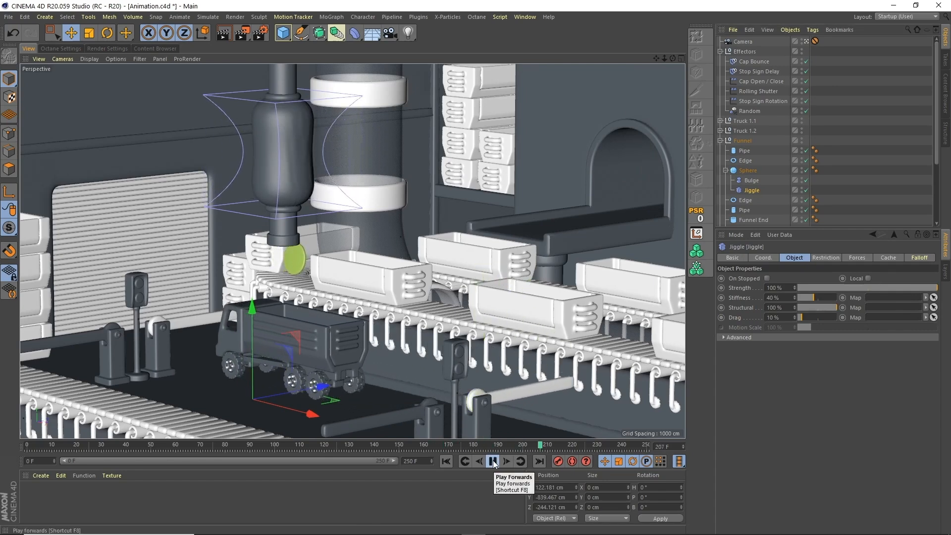
pyautogui.click(492, 461)
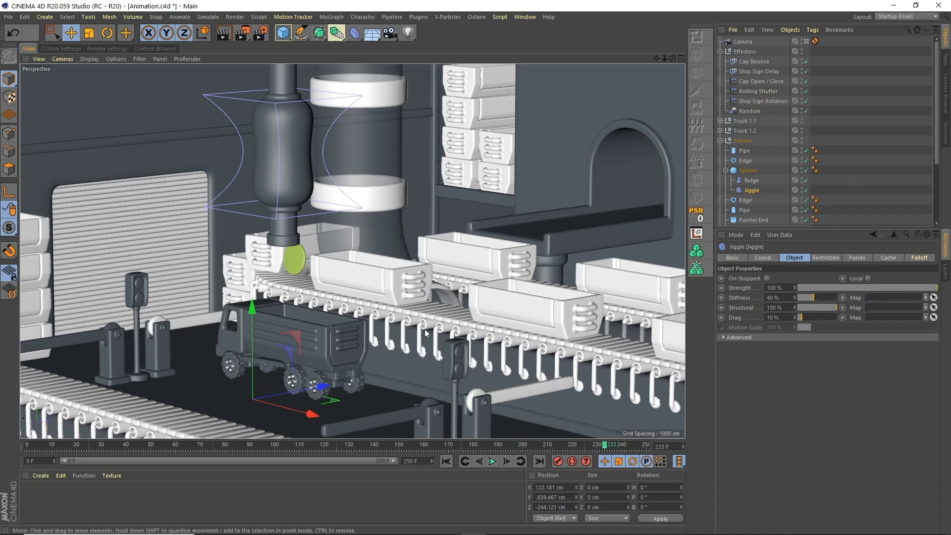
# Set the Jiggle deformer's Structural value to 0 % and replay the animation to check the sphere's wobble.
pyautogui.moveTo(504, 446); pyautogui.dragTo(467, 452)
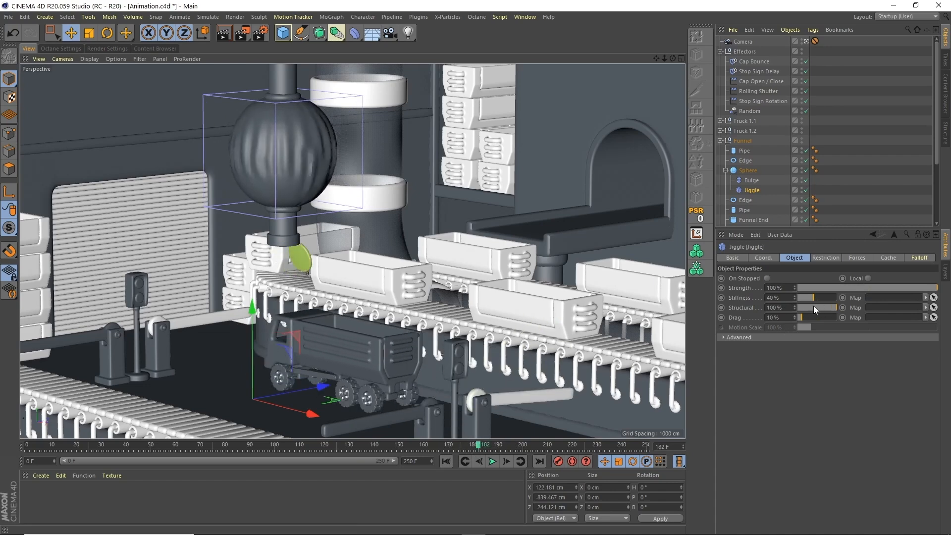
pyautogui.moveTo(825, 308); pyautogui.dragTo(811, 308)
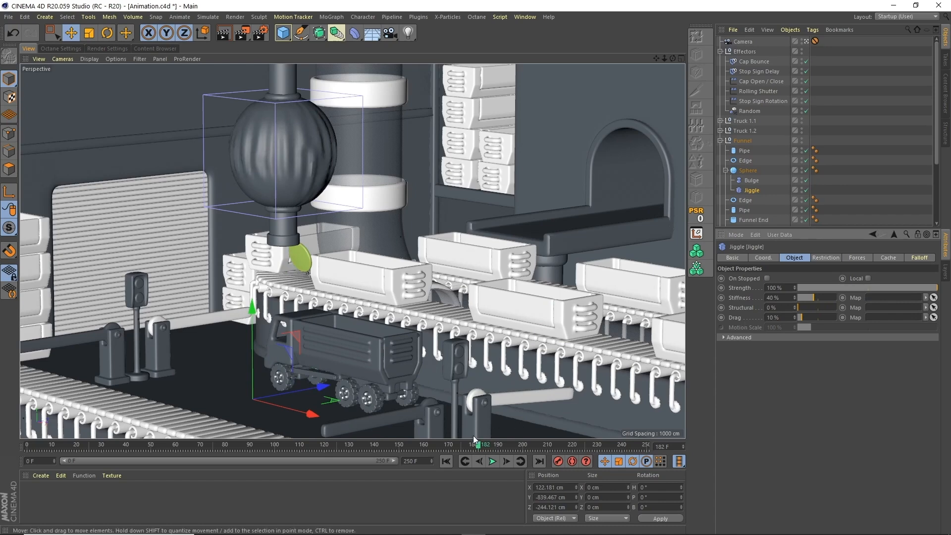
pyautogui.click(437, 448)
pyautogui.click(492, 461)
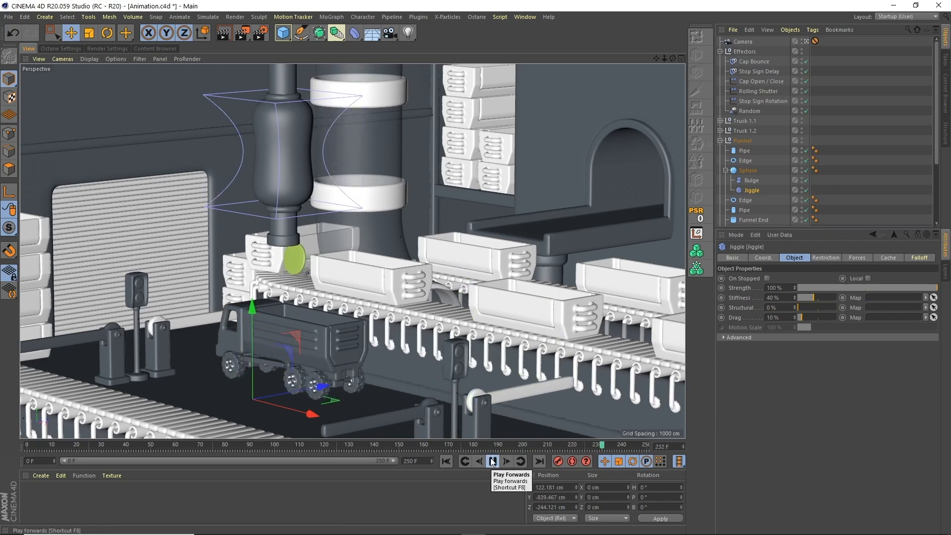
pyautogui.click(492, 462)
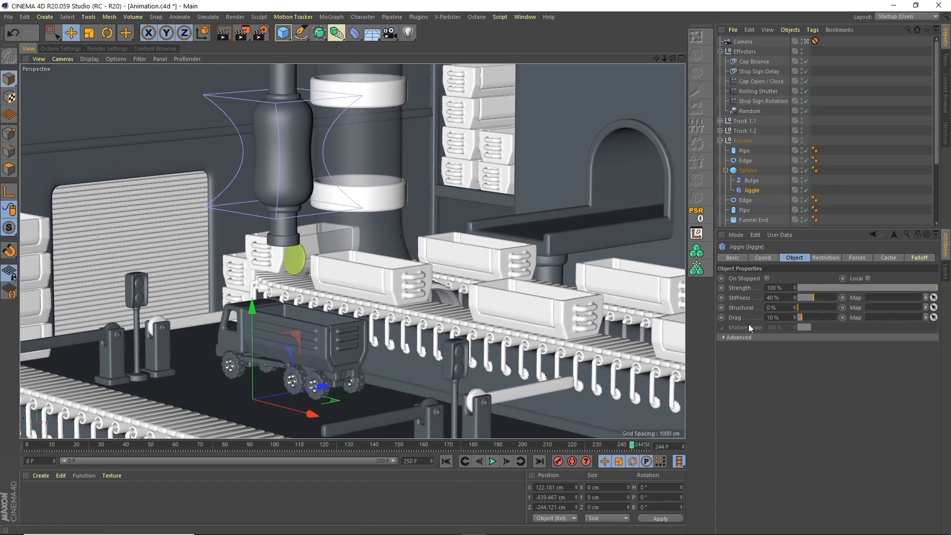
pyautogui.moveTo(478, 447); pyautogui.dragTo(381, 447)
pyautogui.click(492, 462)
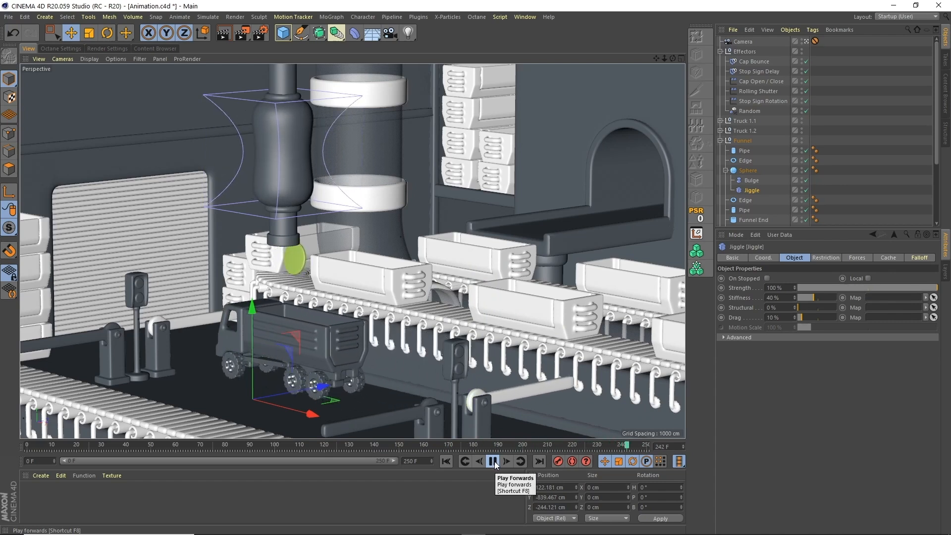
pyautogui.click(493, 461)
# Keyframe the Bulge strength at 0 % on frames 0 and 10.
pyautogui.moveTo(76, 442); pyautogui.dragTo(28, 444)
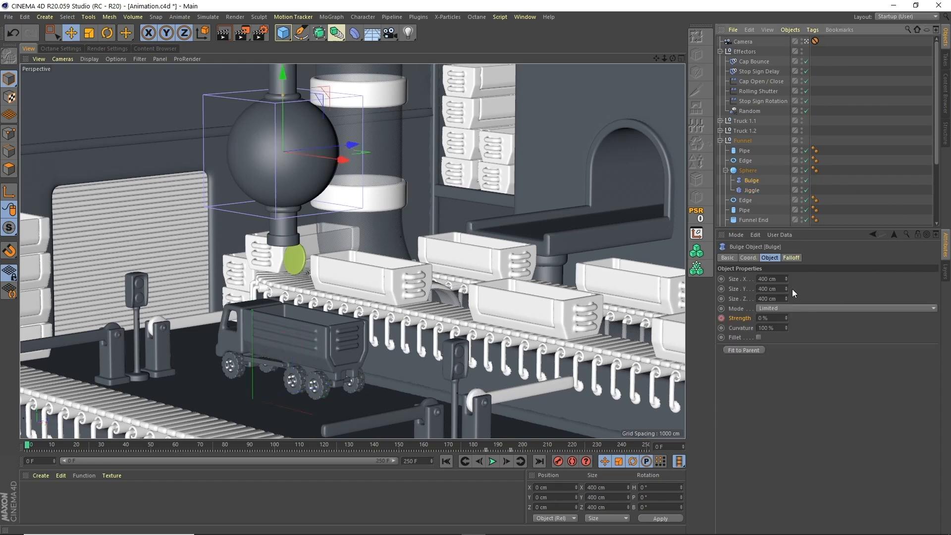
pyautogui.click(720, 319)
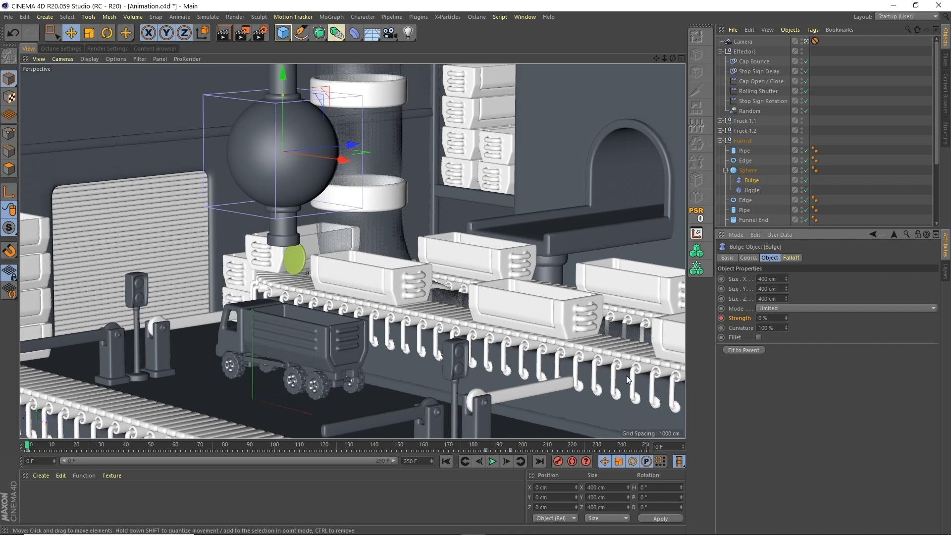
pyautogui.moveTo(34, 445); pyautogui.dragTo(51, 447)
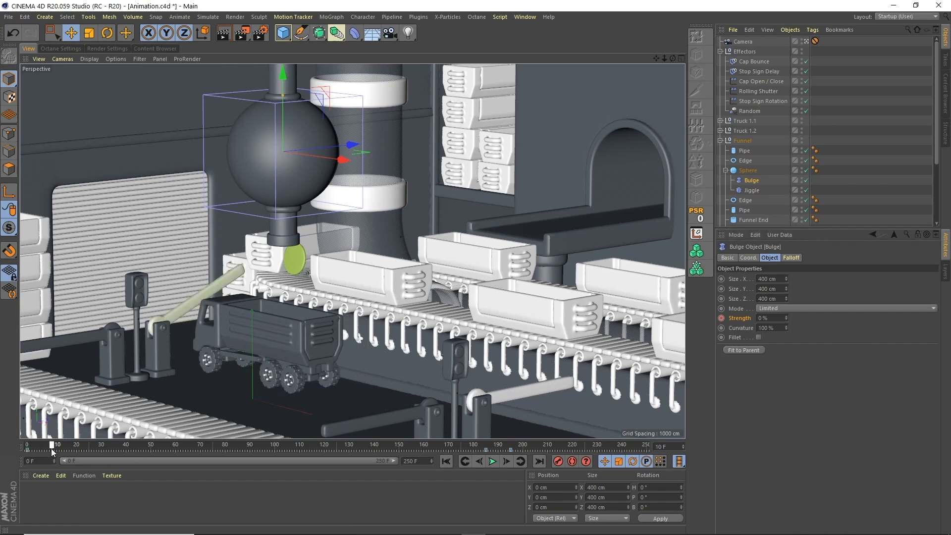
pyautogui.click(768, 318)
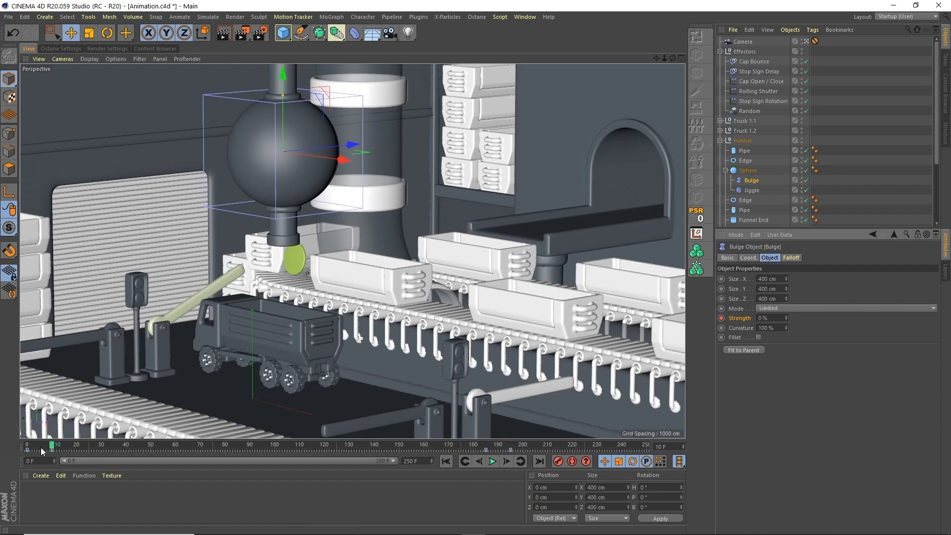
# Set the Bulge strength at frame 0 to -50 % and play the animation to check the loop.
pyautogui.moveTo(41, 447); pyautogui.dragTo(16, 447)
pyautogui.click(28, 434)
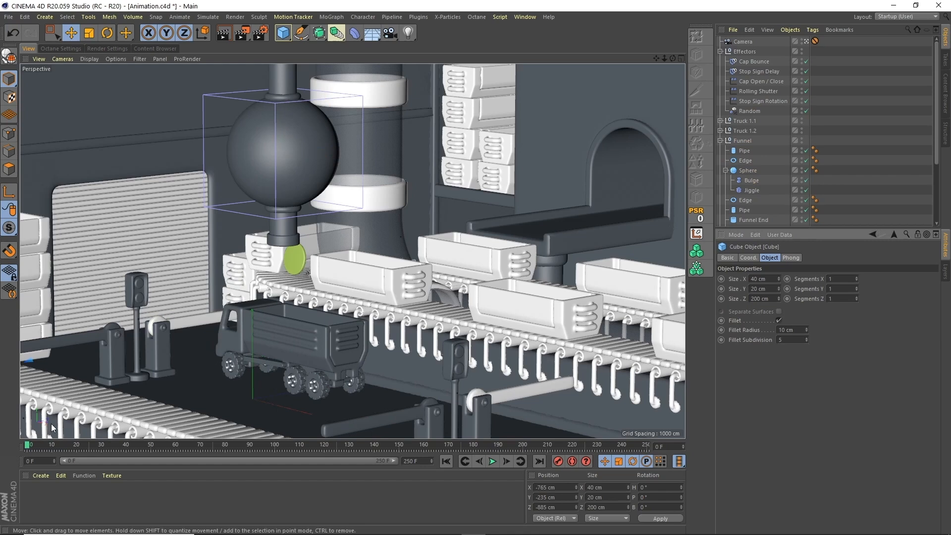
pyautogui.click(751, 181)
pyautogui.click(771, 318)
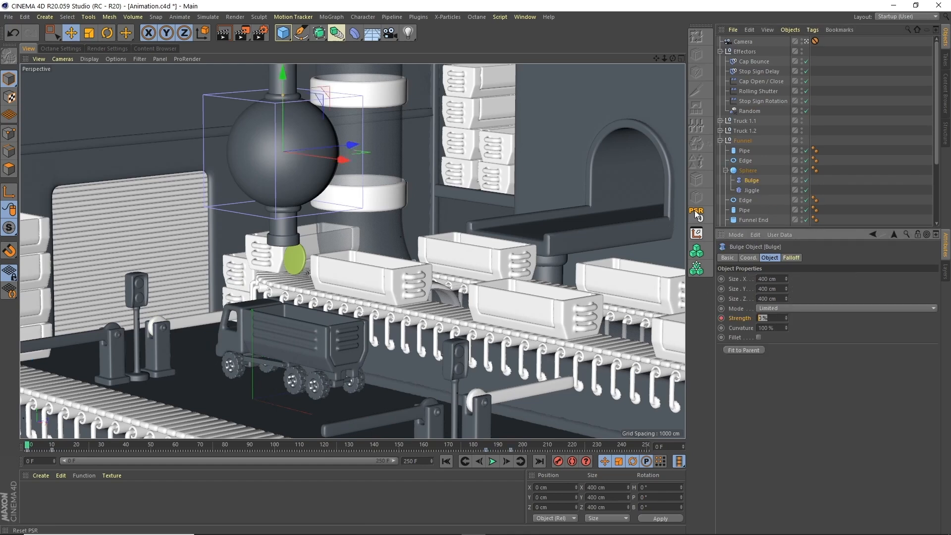
pyautogui.write('-50')
pyautogui.press('Return')
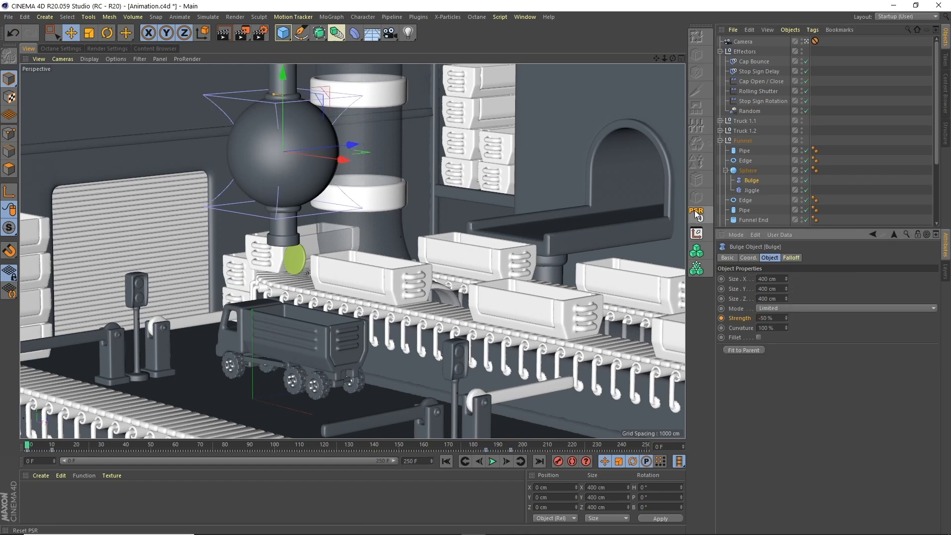
pyautogui.click(493, 461)
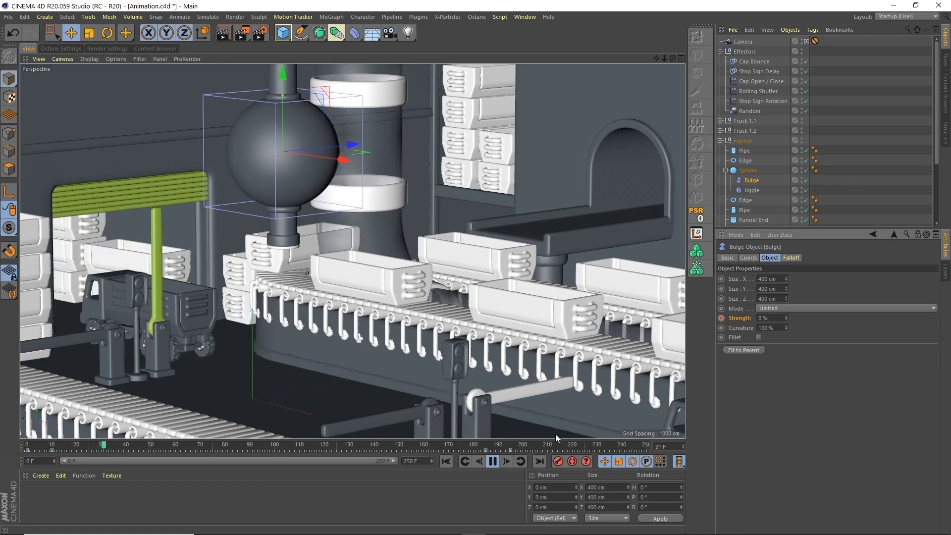
pyautogui.click(492, 461)
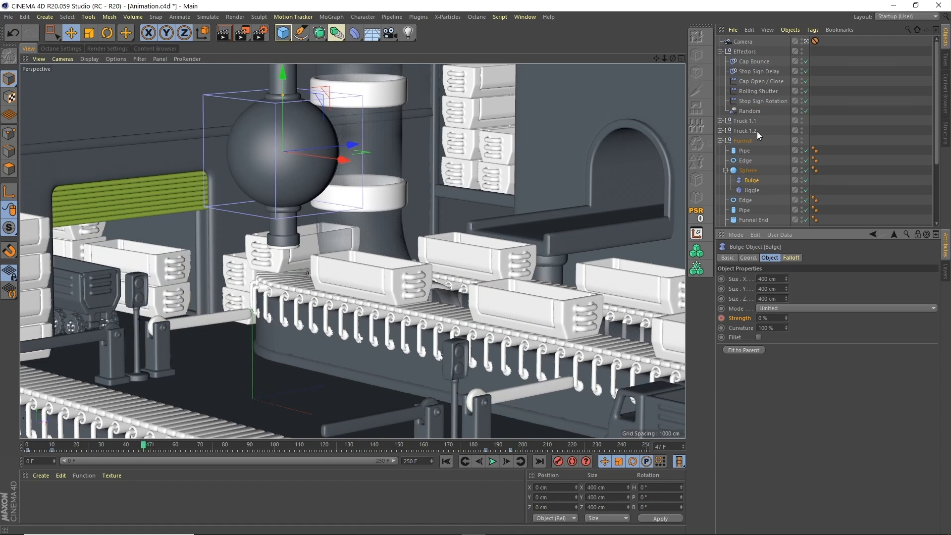
# Hide the Bulge deformer in the viewport and collapse the Sphere, Funnel and Effectors hierarchies.
pyautogui.click(801, 178)
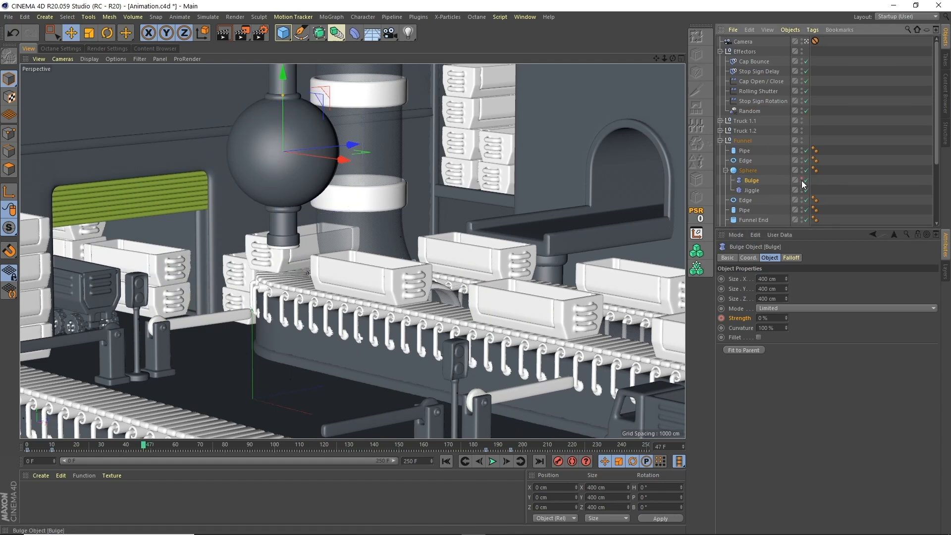
pyautogui.click(815, 186)
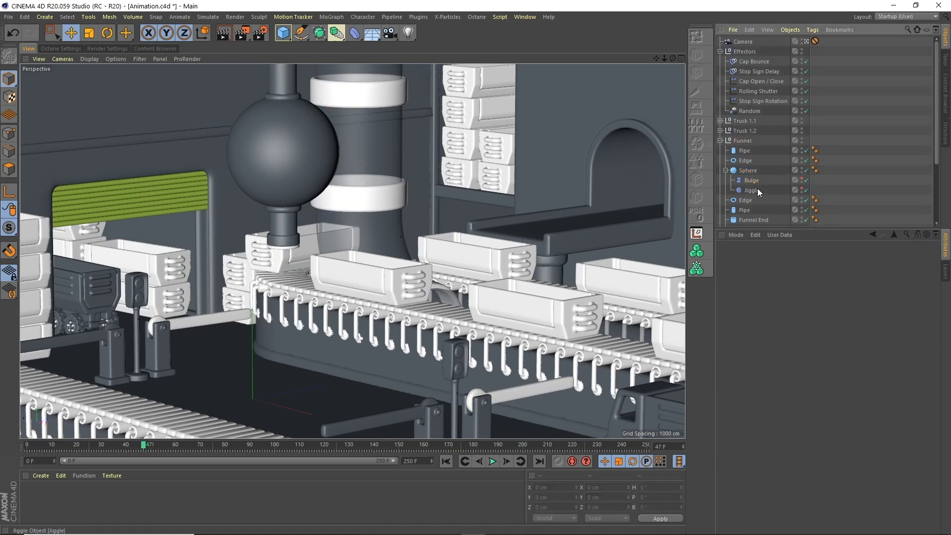
pyautogui.click(725, 169)
pyautogui.click(720, 140)
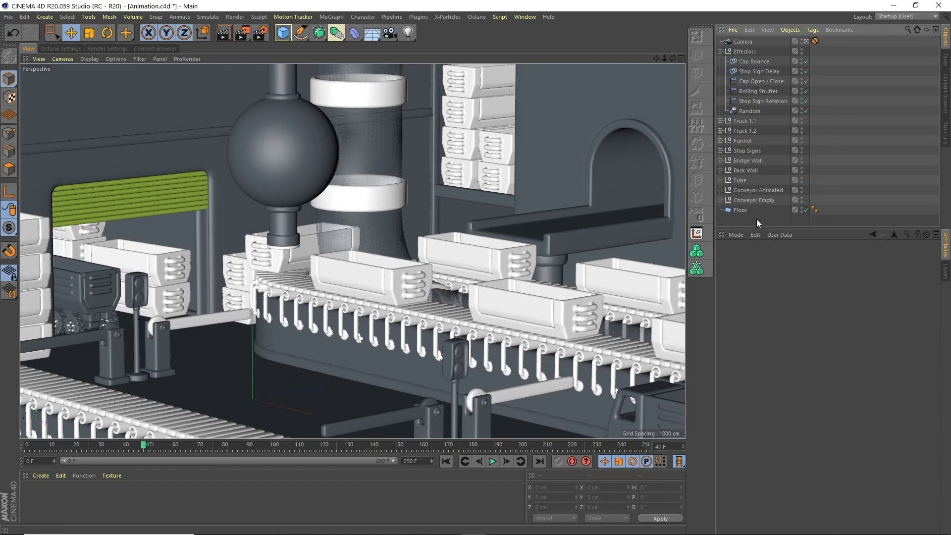
pyautogui.click(719, 51)
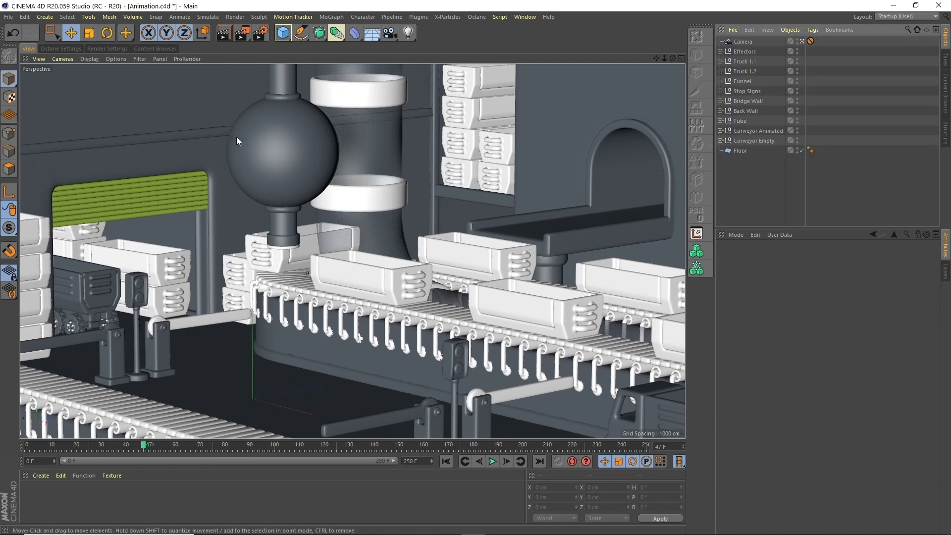
# Save the Animation.c4d project.
pyautogui.click(8, 17)
pyautogui.click(9, 18)
pyautogui.click(9, 18)
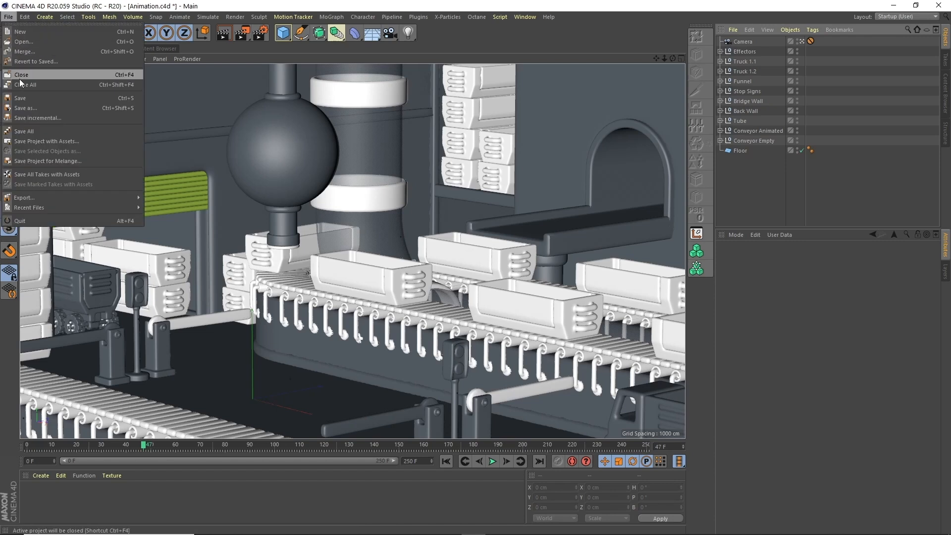
pyautogui.click(27, 99)
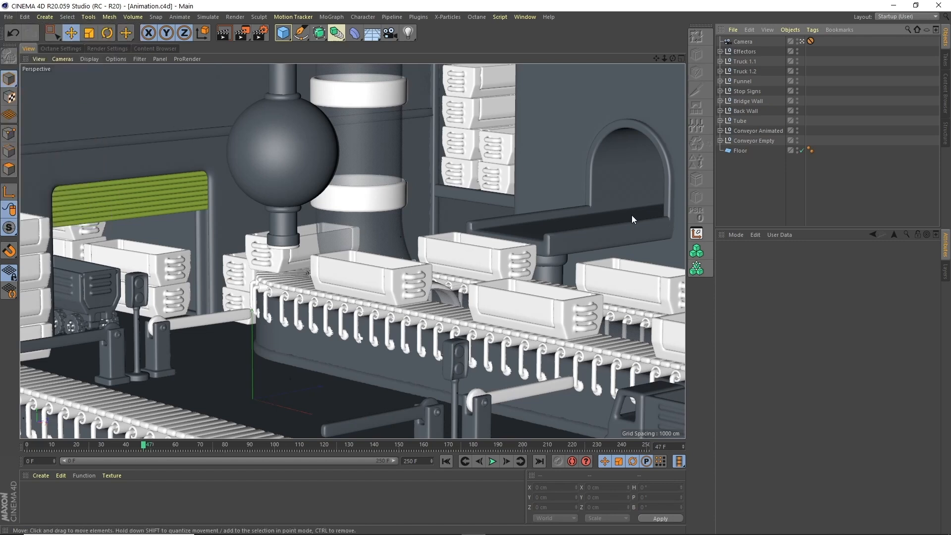